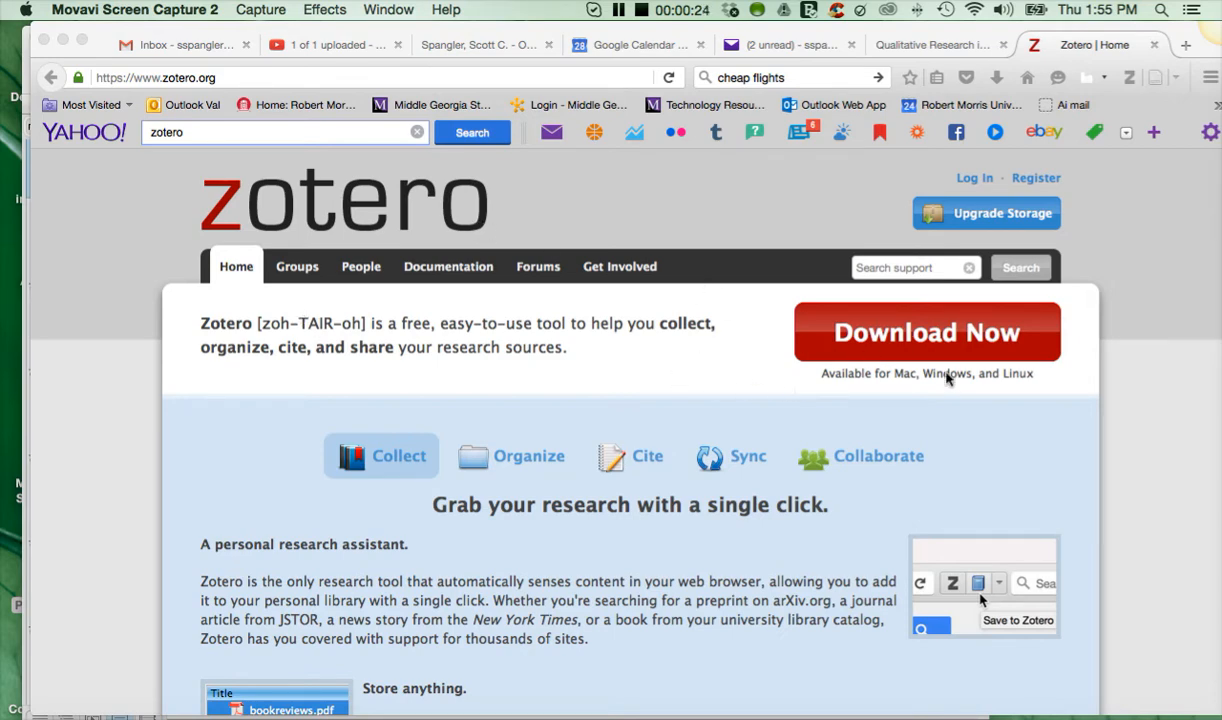
Step: Look through the Zotero home page's overview of features
scroll(794, 442, "down", 2)
scroll(794, 431, "up", 2)
scroll(563, 343, "down", 5)
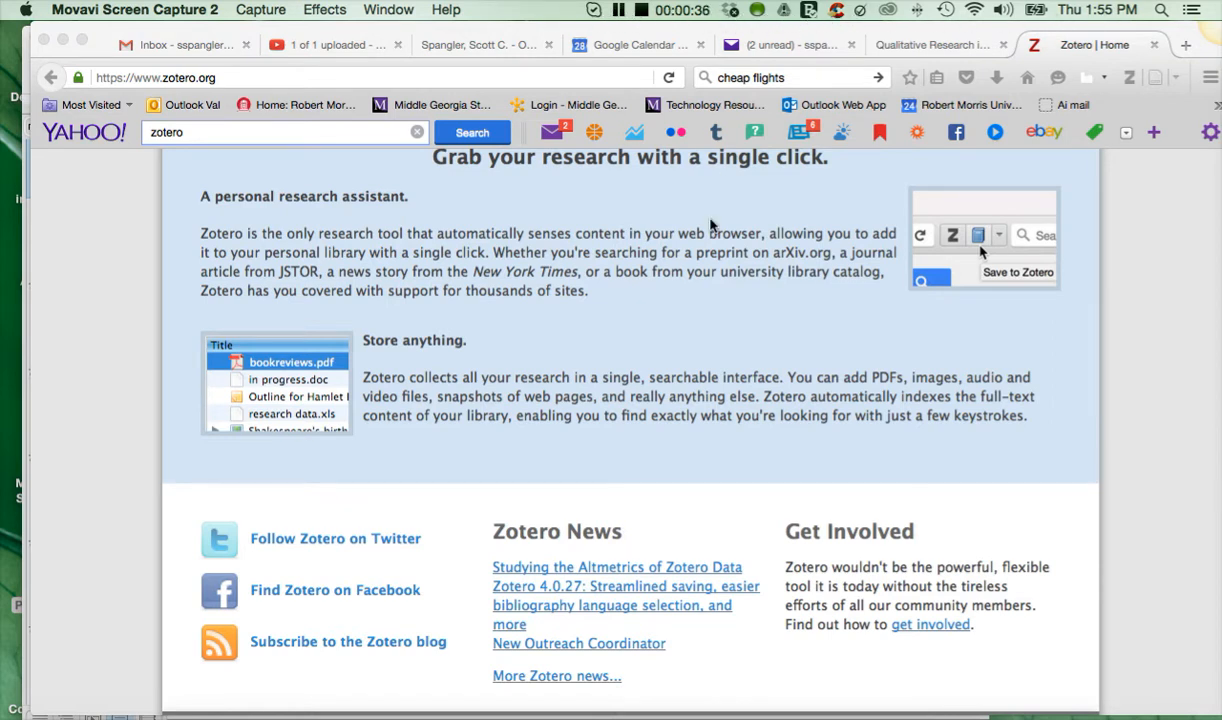
scroll(680, 292, "down", 3)
scroll(682, 292, "up", 4)
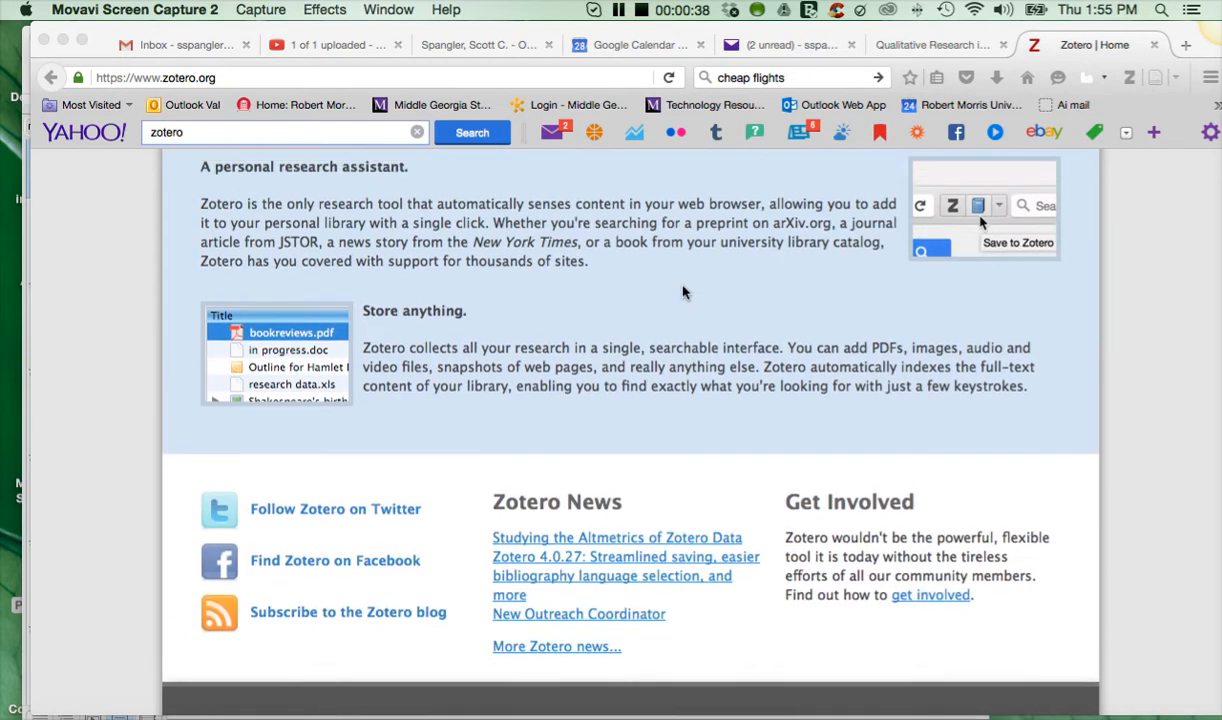
scroll(684, 290, "up", 5)
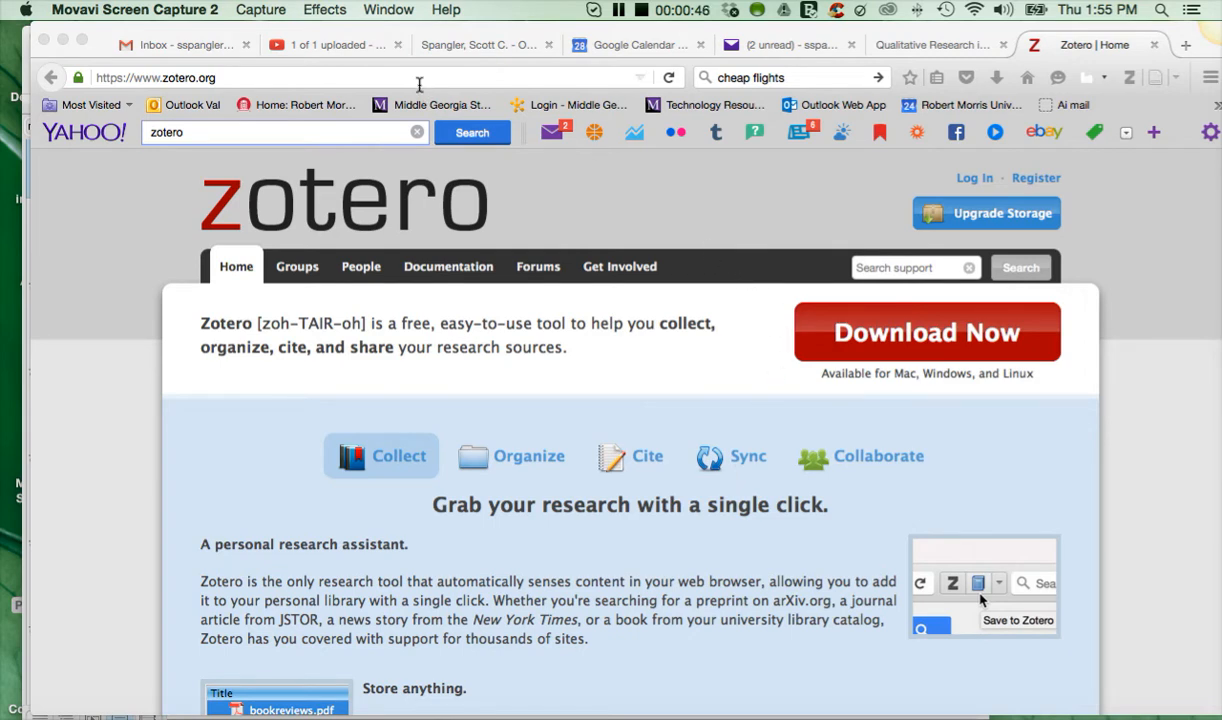
Step: Open the Zotero library pane in the browser and enlarge it to about two thirds of the page height
left_click(515, 32)
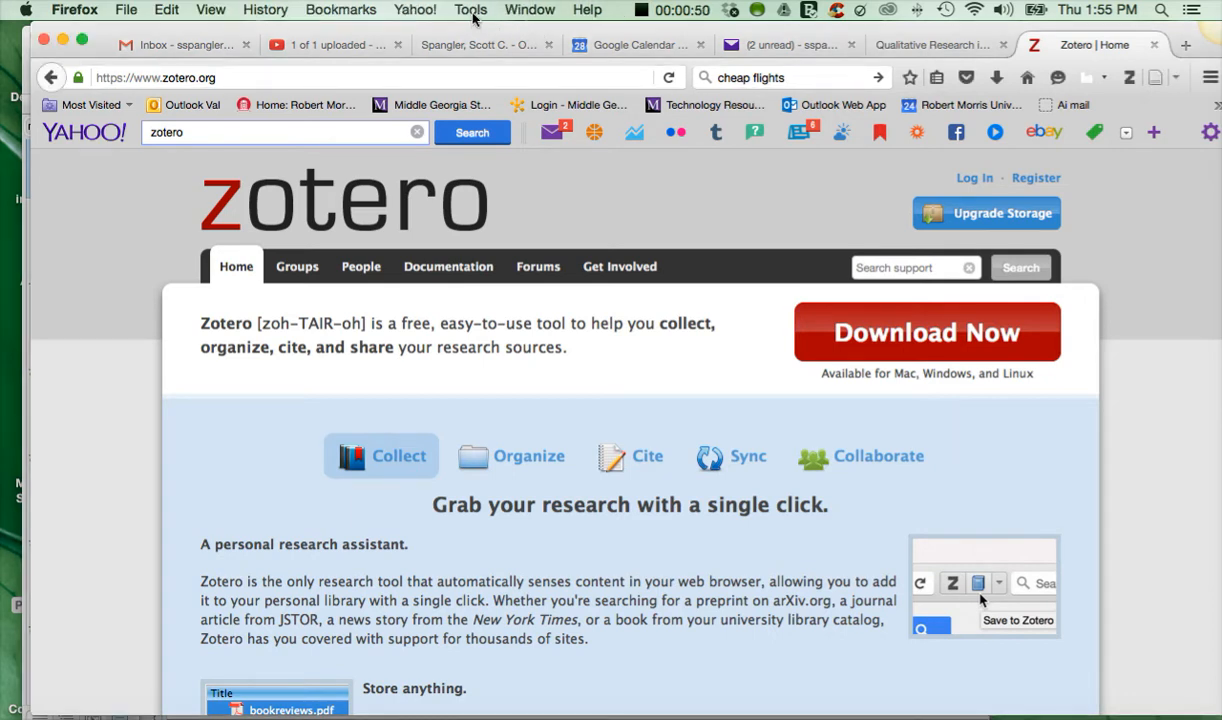
left_click(474, 14)
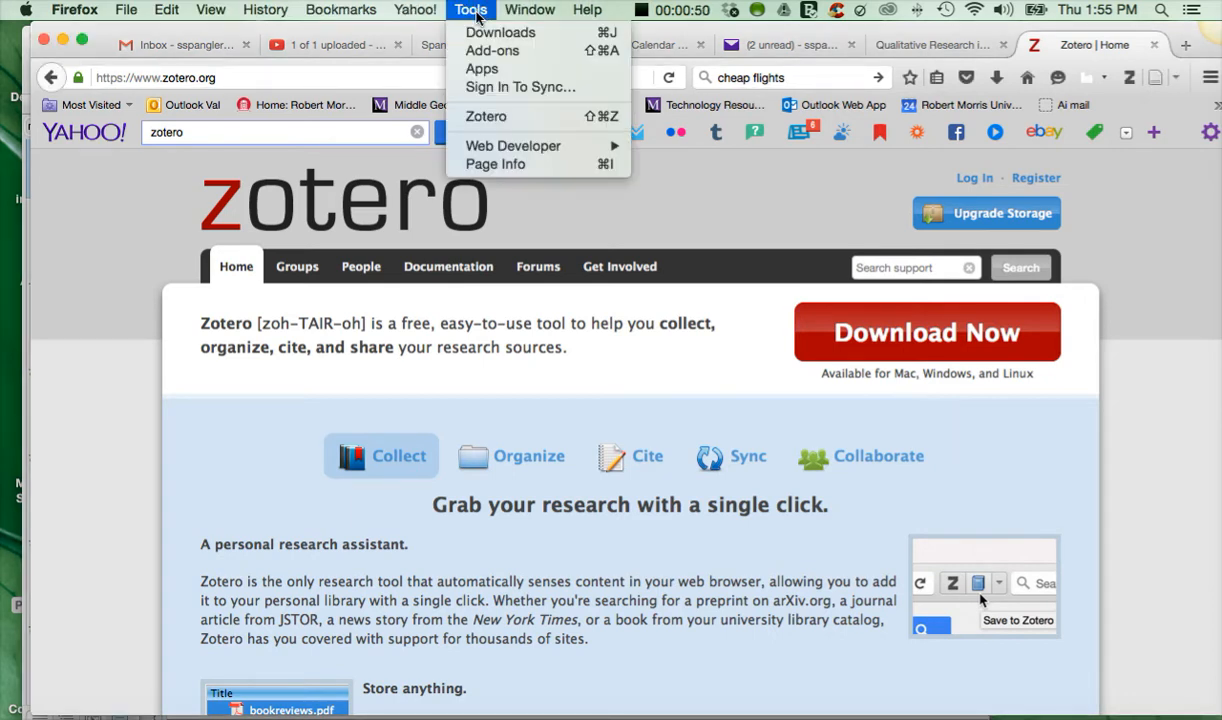
left_click(495, 118)
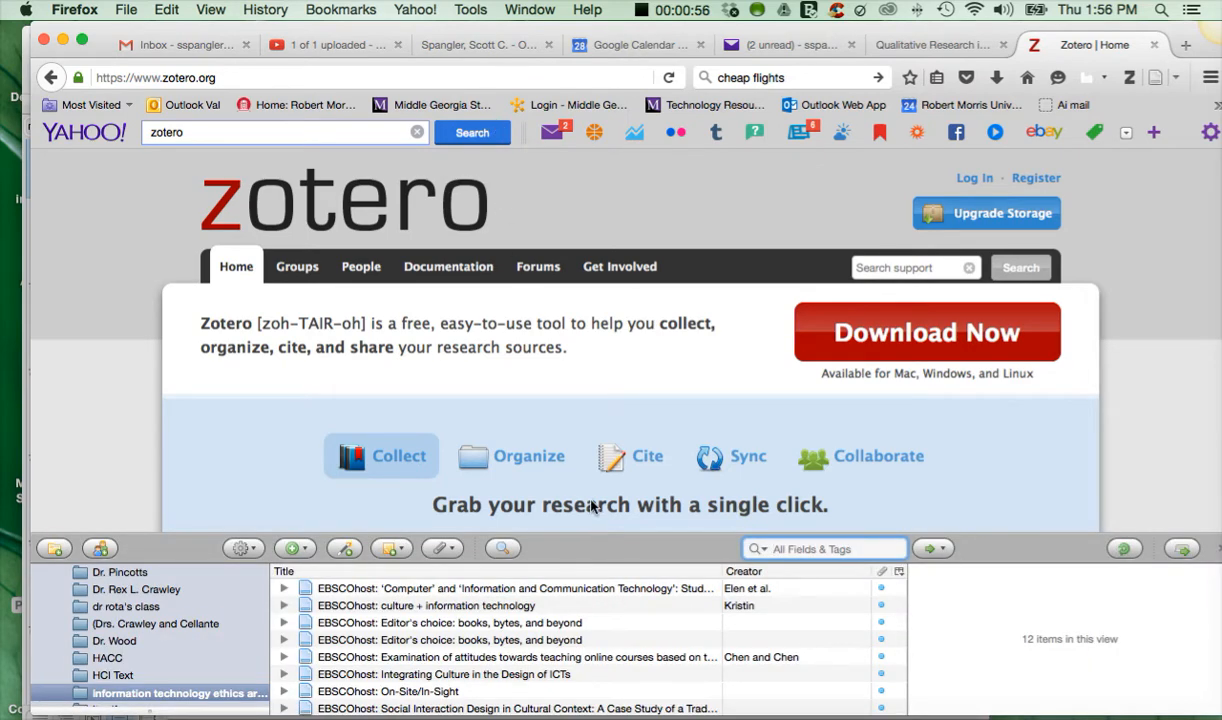
left_click_drag(600, 536, 603, 290)
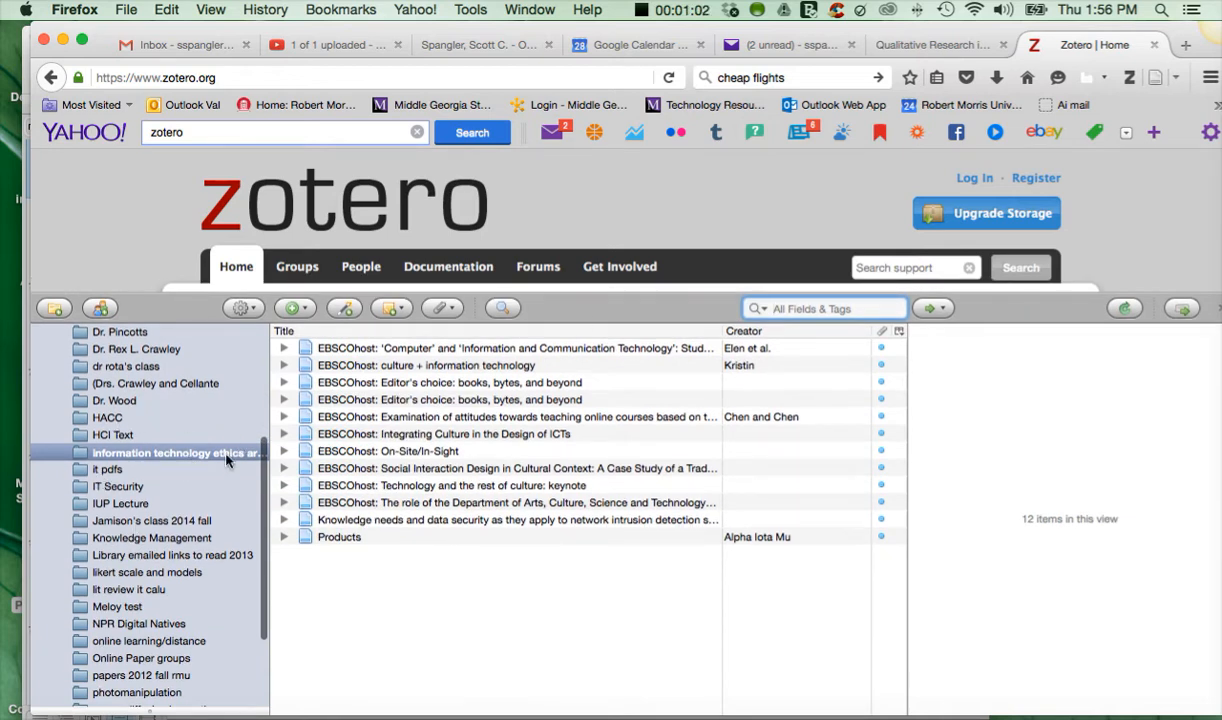
Step: Browse the library's collections and view the items in the TADD collection
scroll(152, 471, "up", 5)
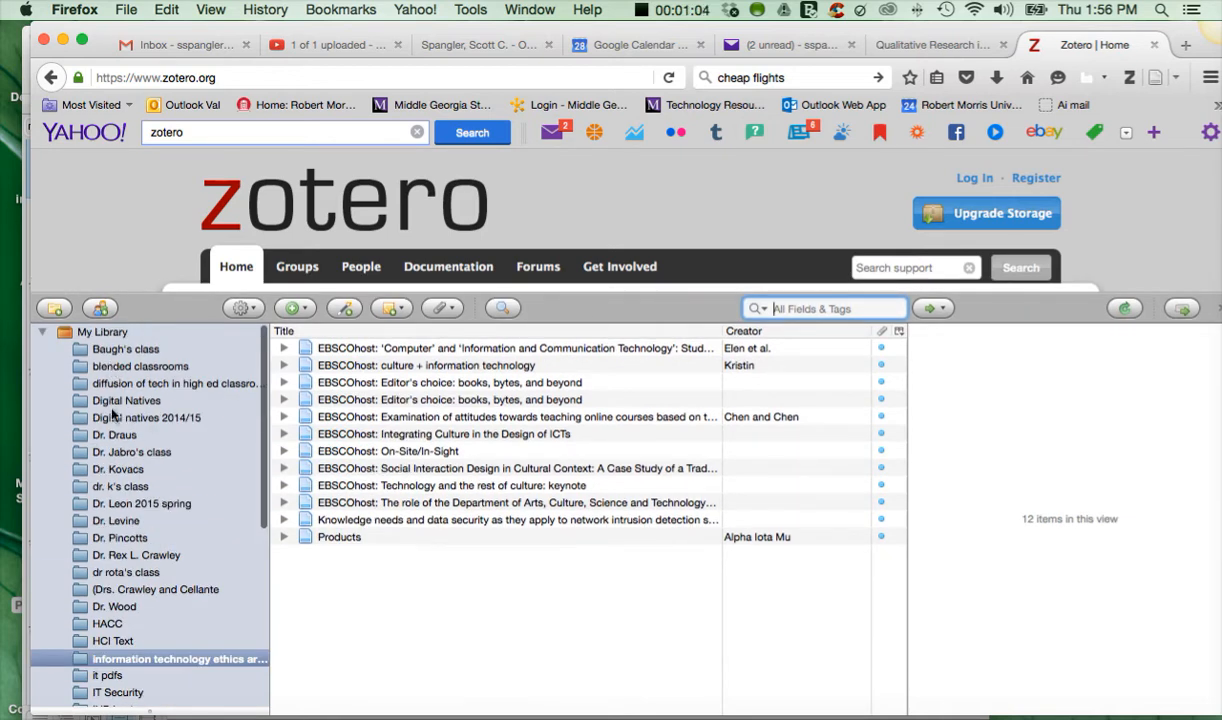
scroll(143, 551, "down", 5)
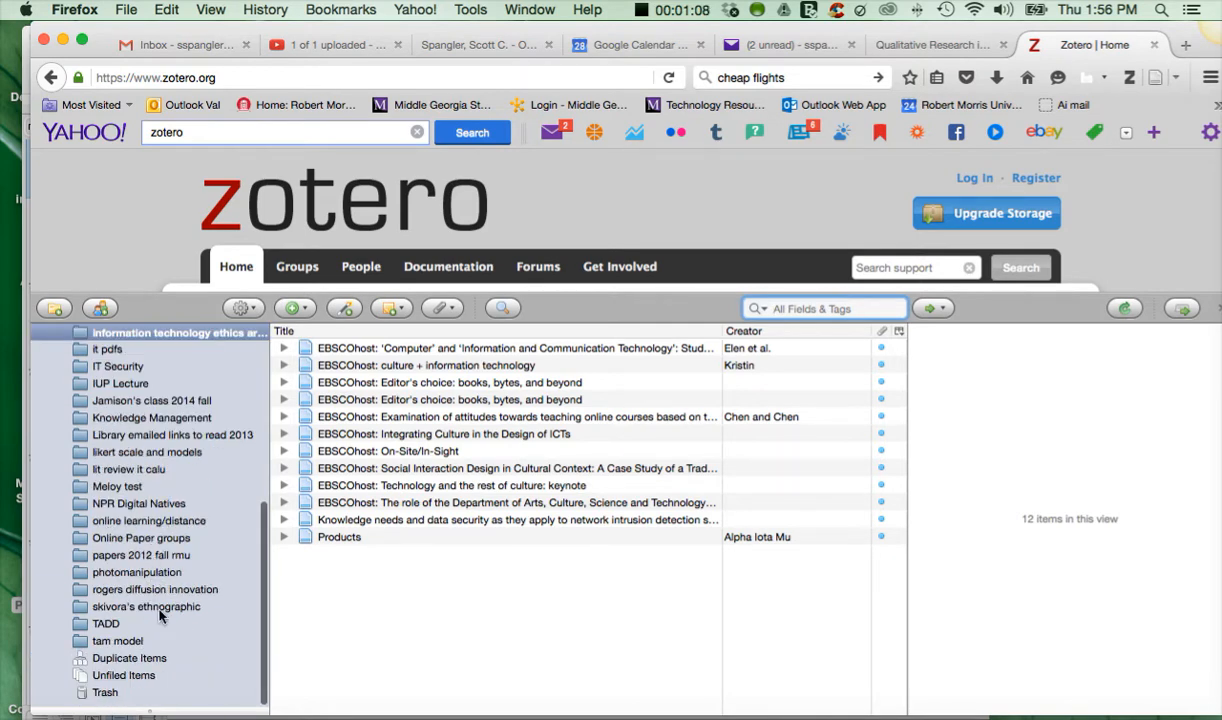
left_click(106, 624)
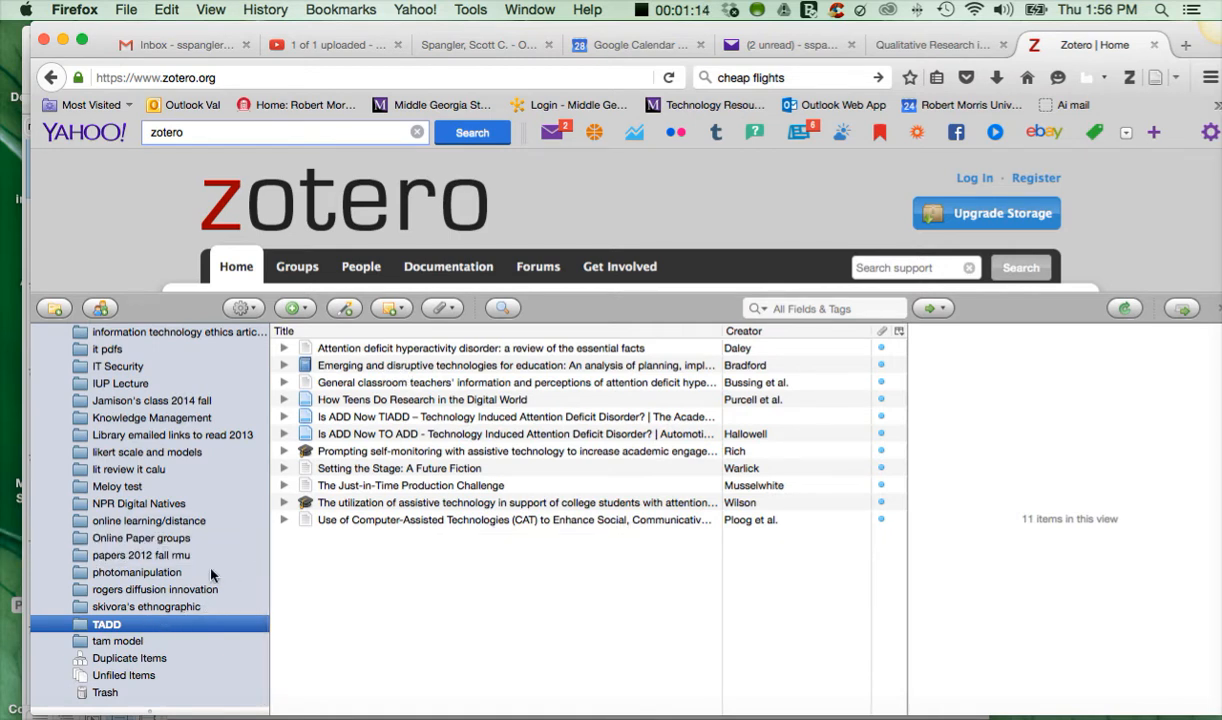
scroll(192, 579, "up", 1)
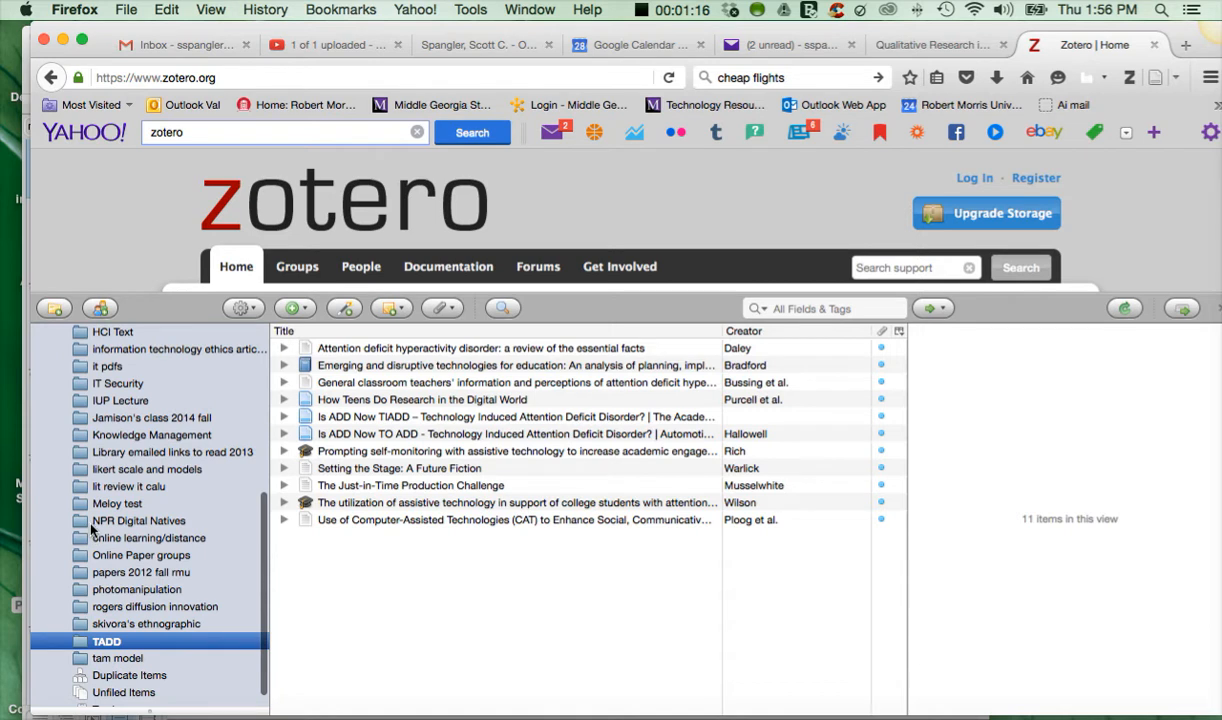
scroll(88, 530, "up", 10)
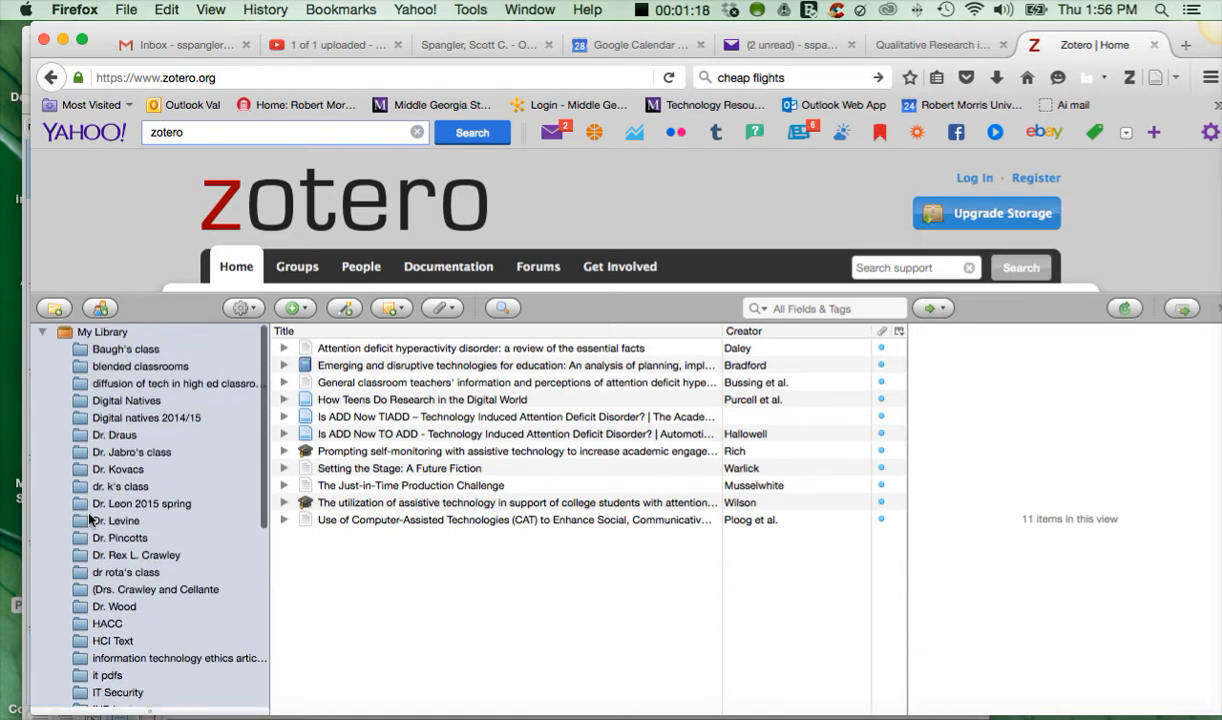
Step: Create a new library collection named after the instructor's class
left_click(55, 308)
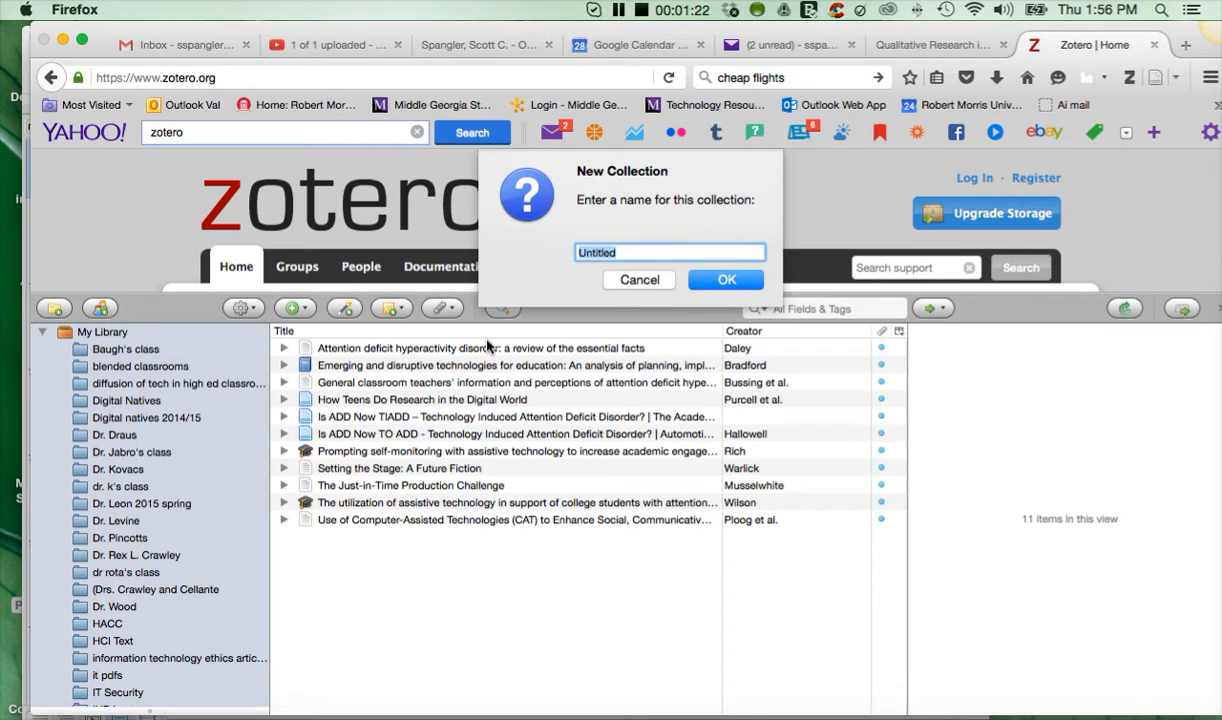
type("Dr. Spangler's Class")
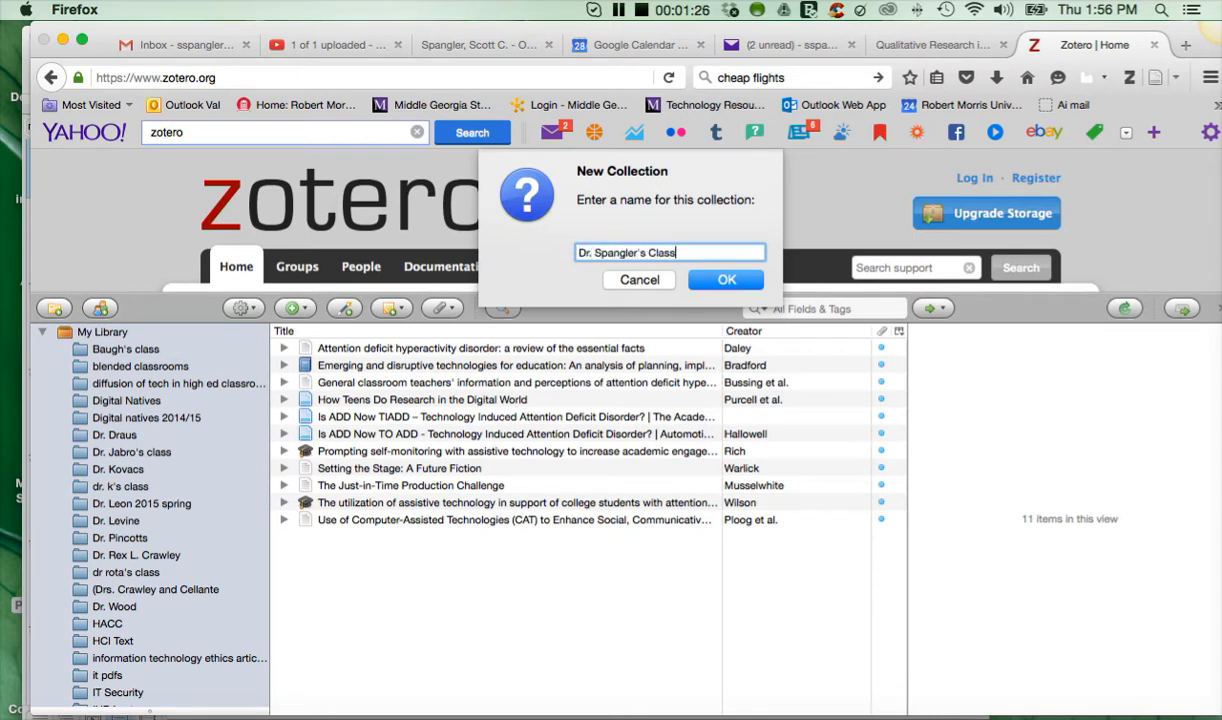
left_click(700, 278)
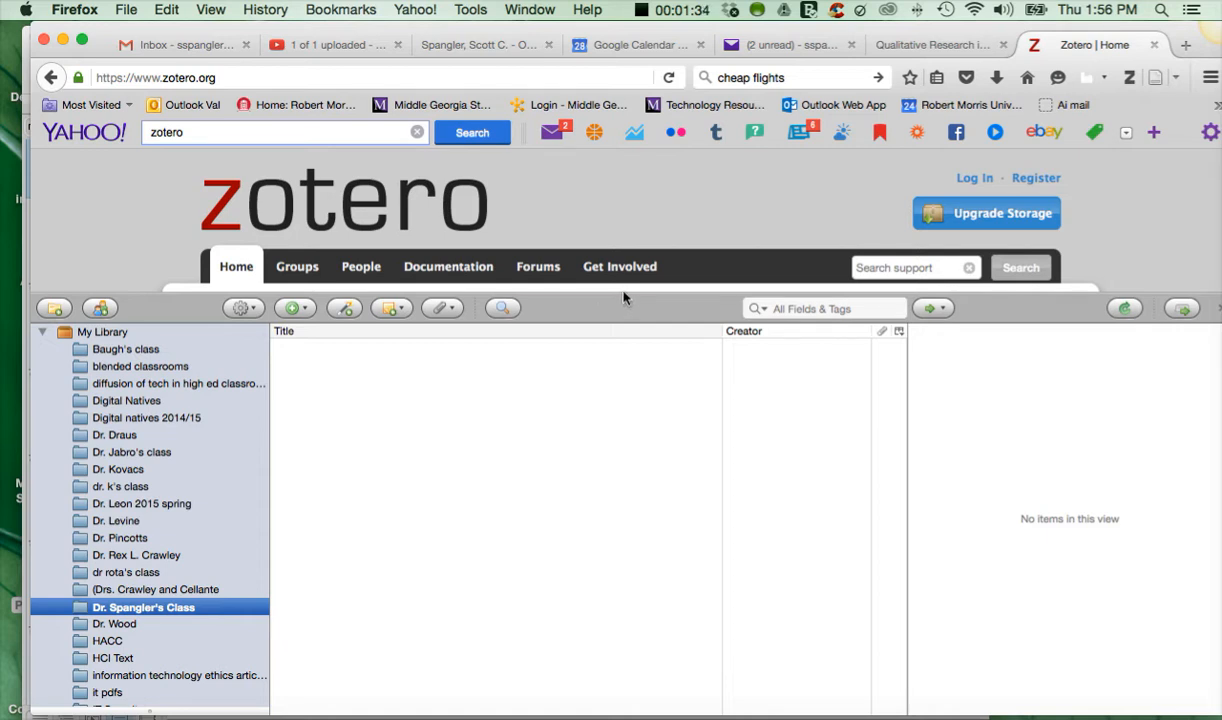
Step: Shrink the Zotero pane so more of the web page shows, keeping the new class collection in view
left_click_drag(618, 291, 618, 437)
scroll(165, 528, "down", 8)
scroll(179, 519, "up", 5)
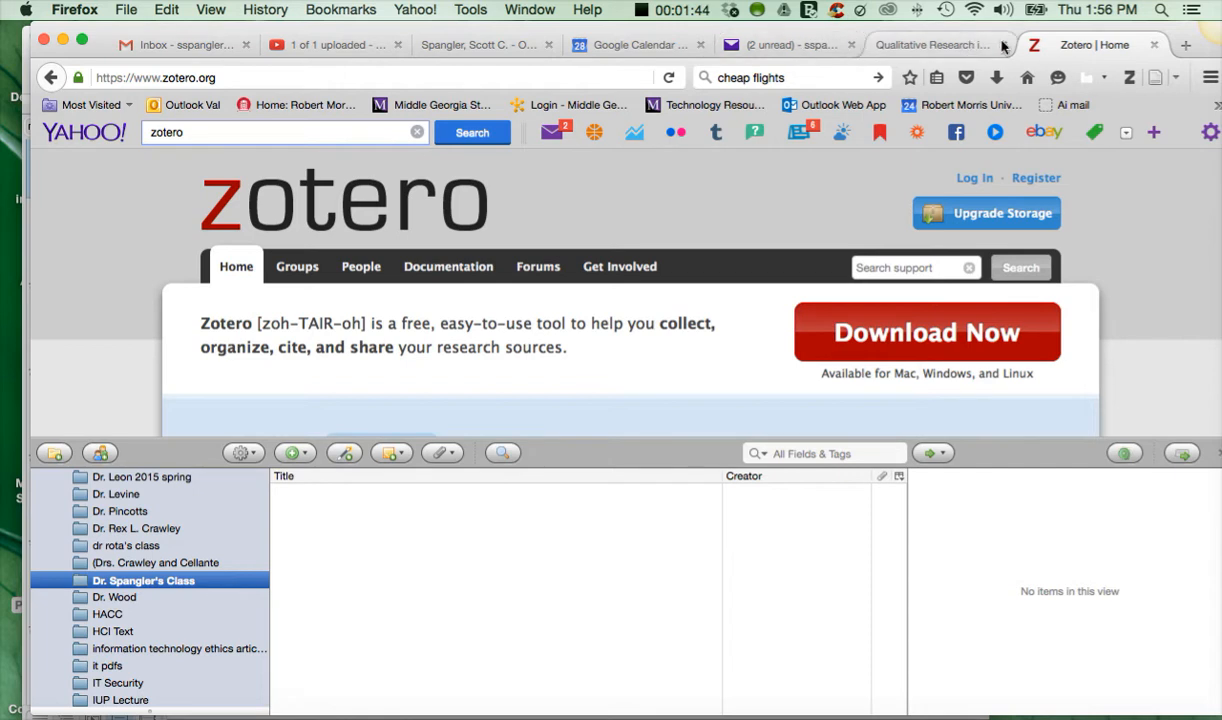
Step: Search the web for mga in a new tab and open the Middle Georgia State University site
left_click(1186, 45)
left_click(578, 204)
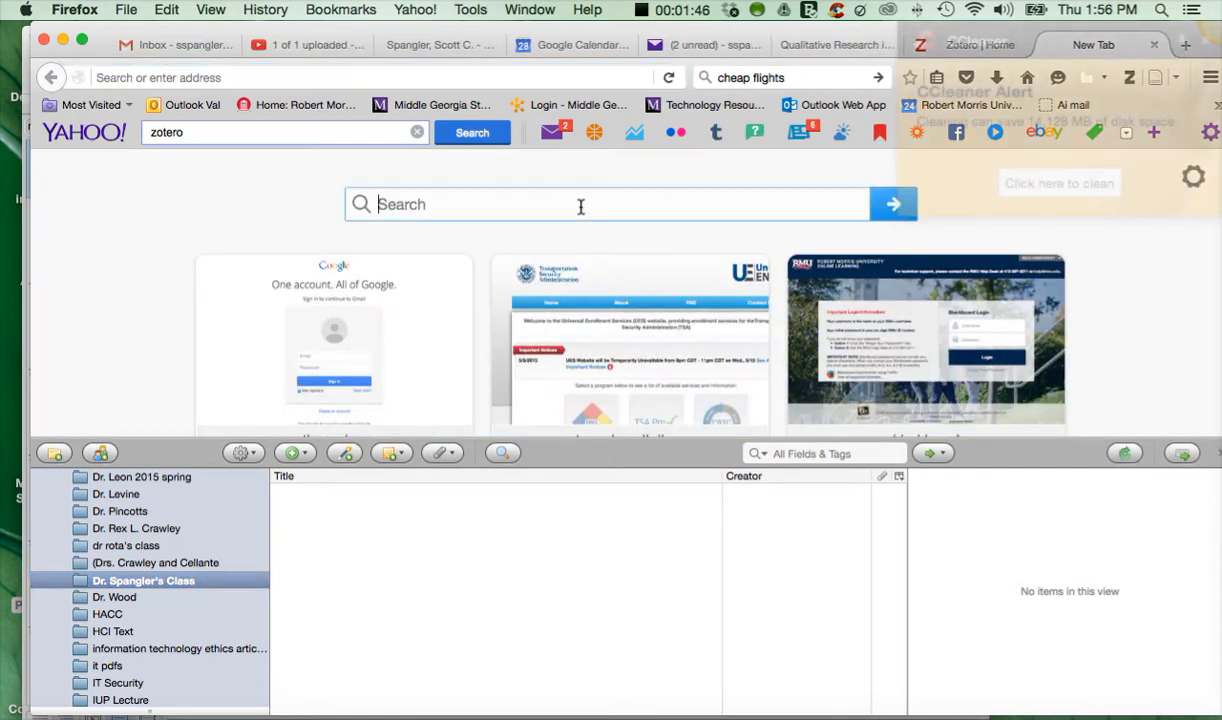
type("mga")
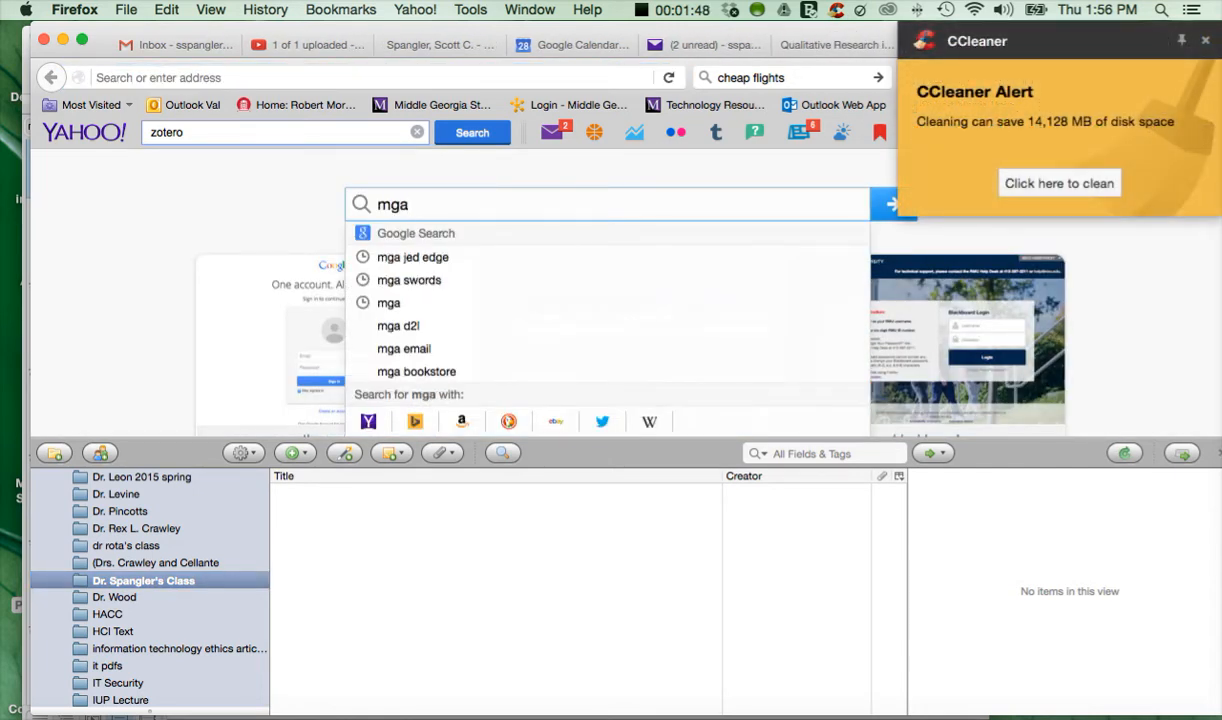
key("Return")
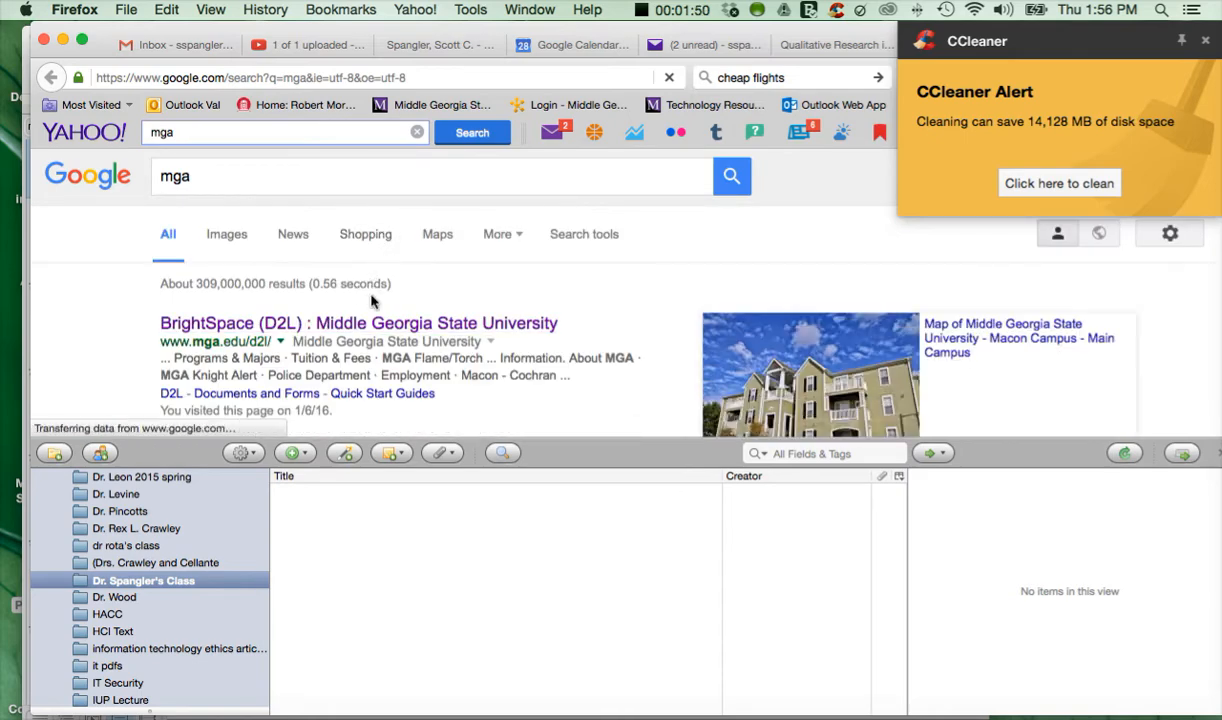
scroll(371, 300, "down", 2)
left_click(320, 365)
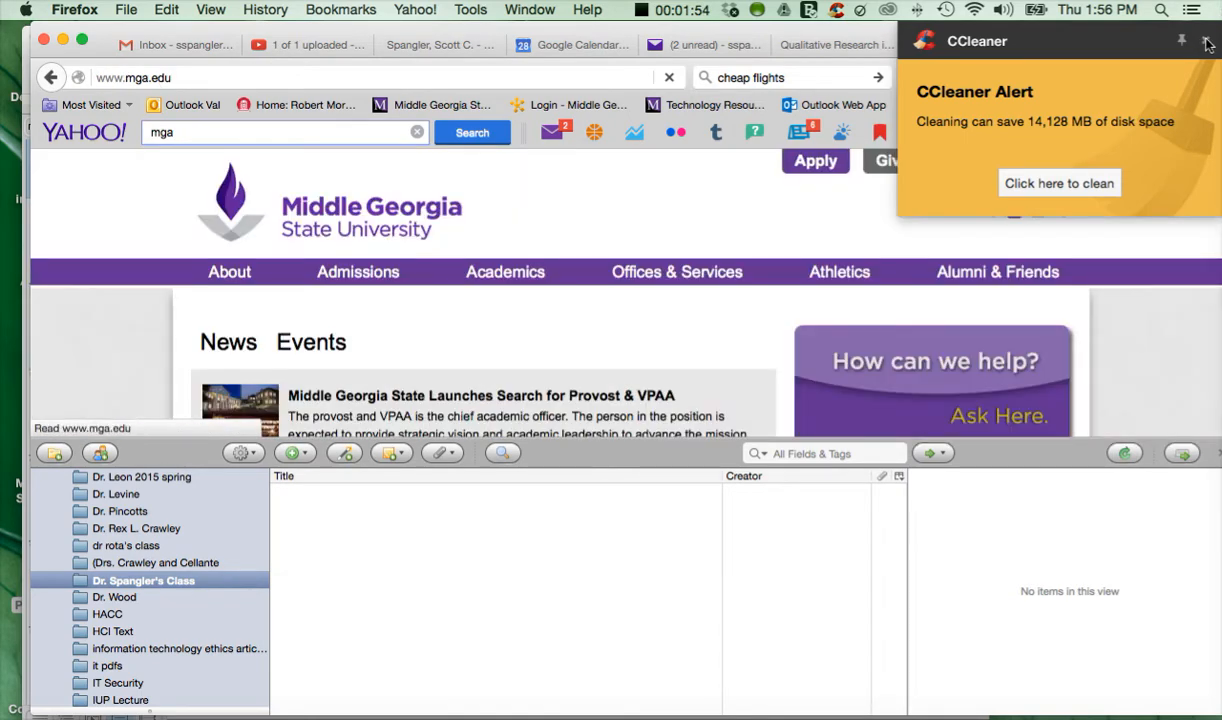
Step: Dismiss the CCleaner alert and open GALILEO from the university's quick links
left_click(1207, 45)
left_click(1001, 168)
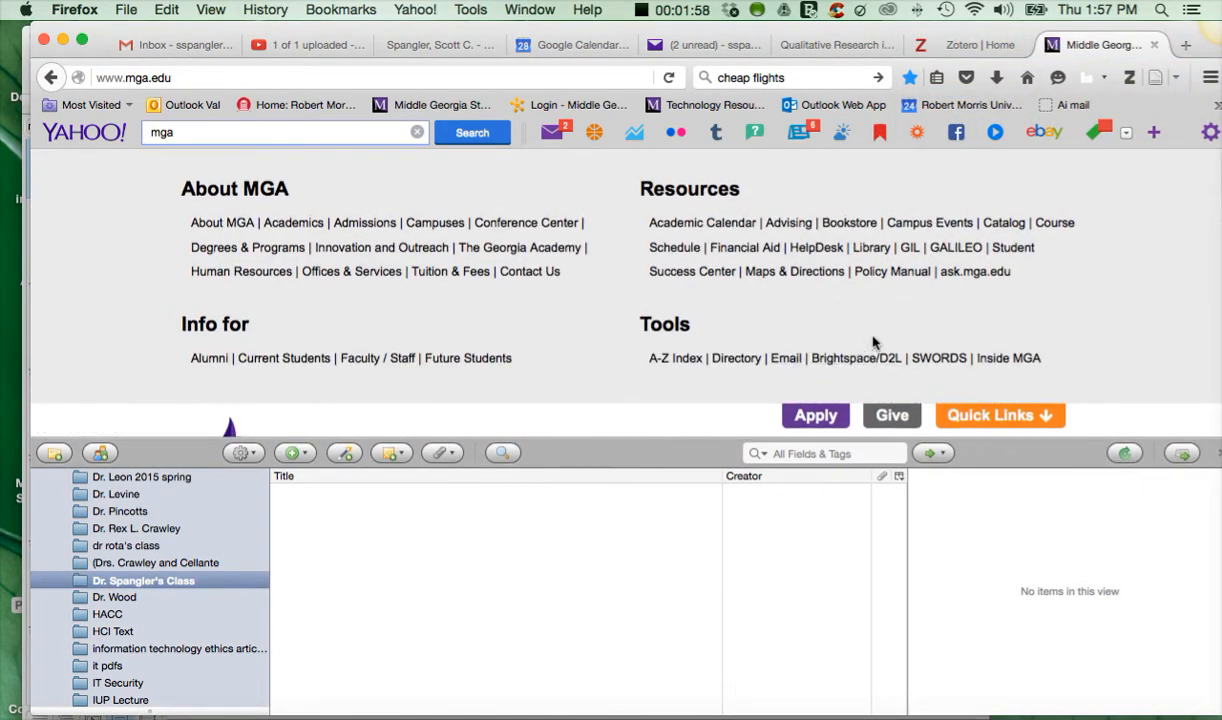
left_click(955, 249)
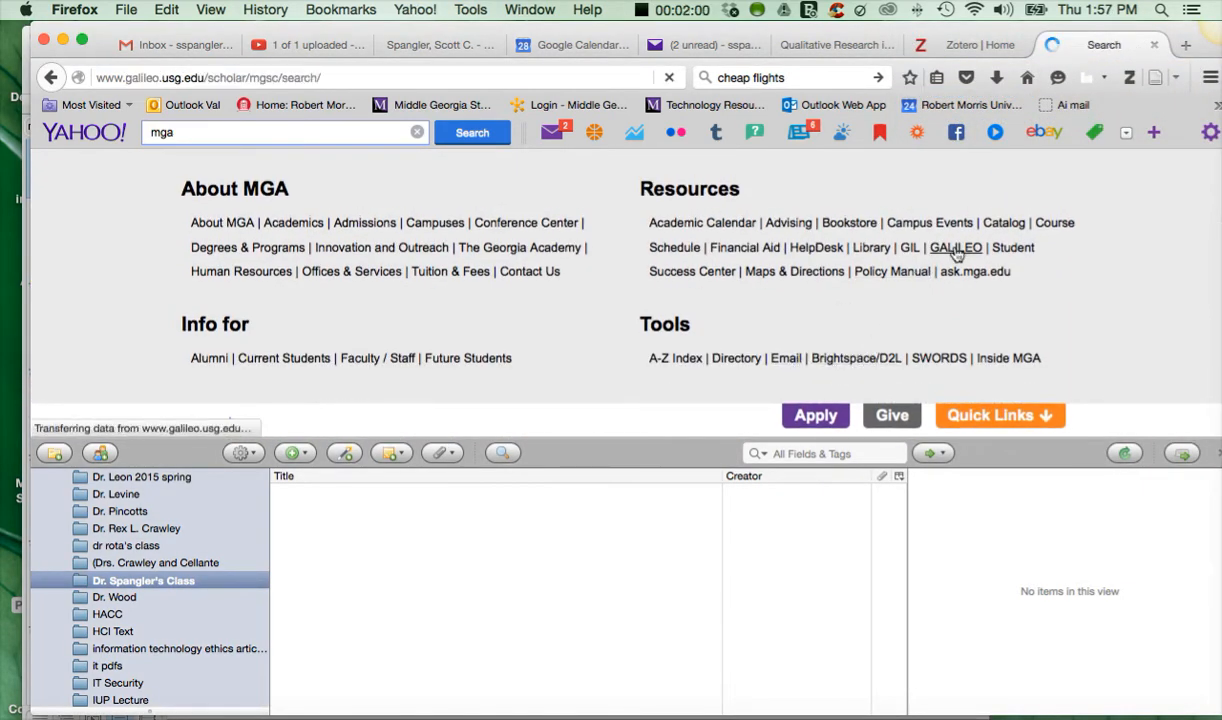
Step: Search GALILEO Scholar for Interfaces and look over the page it leads to
scroll(640, 311, "down", 1)
left_click(474, 358)
type("Interf")
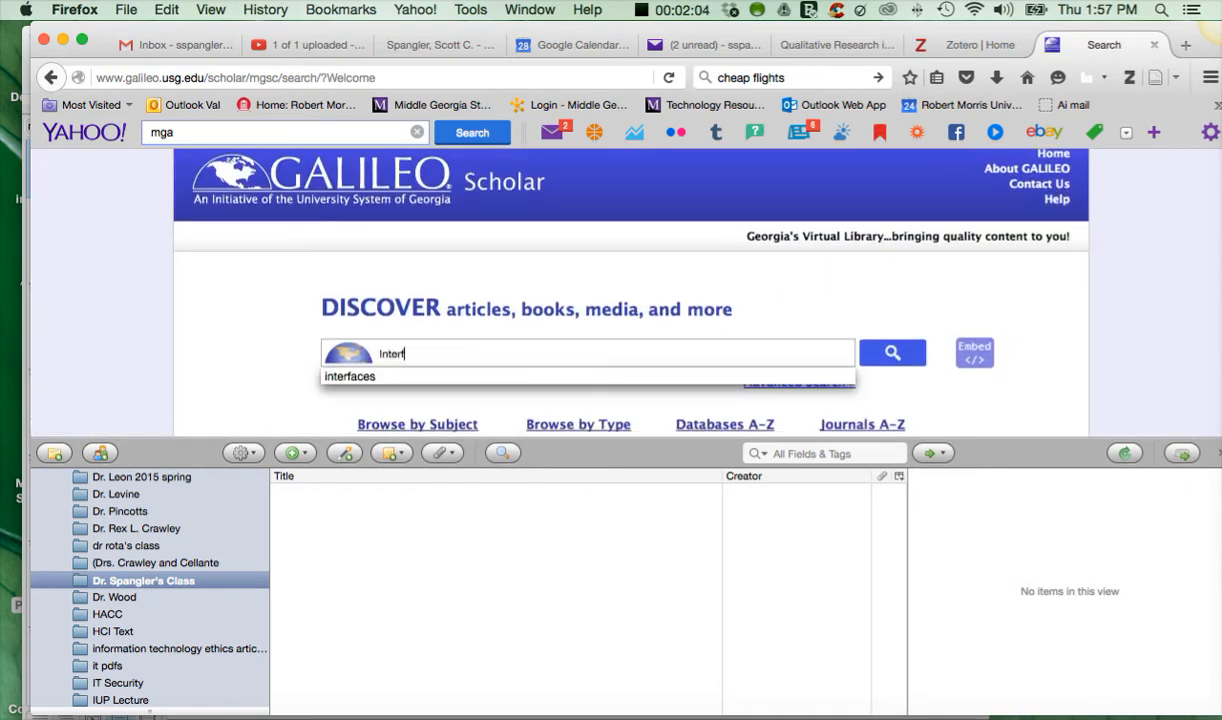
type("aces")
key("Return")
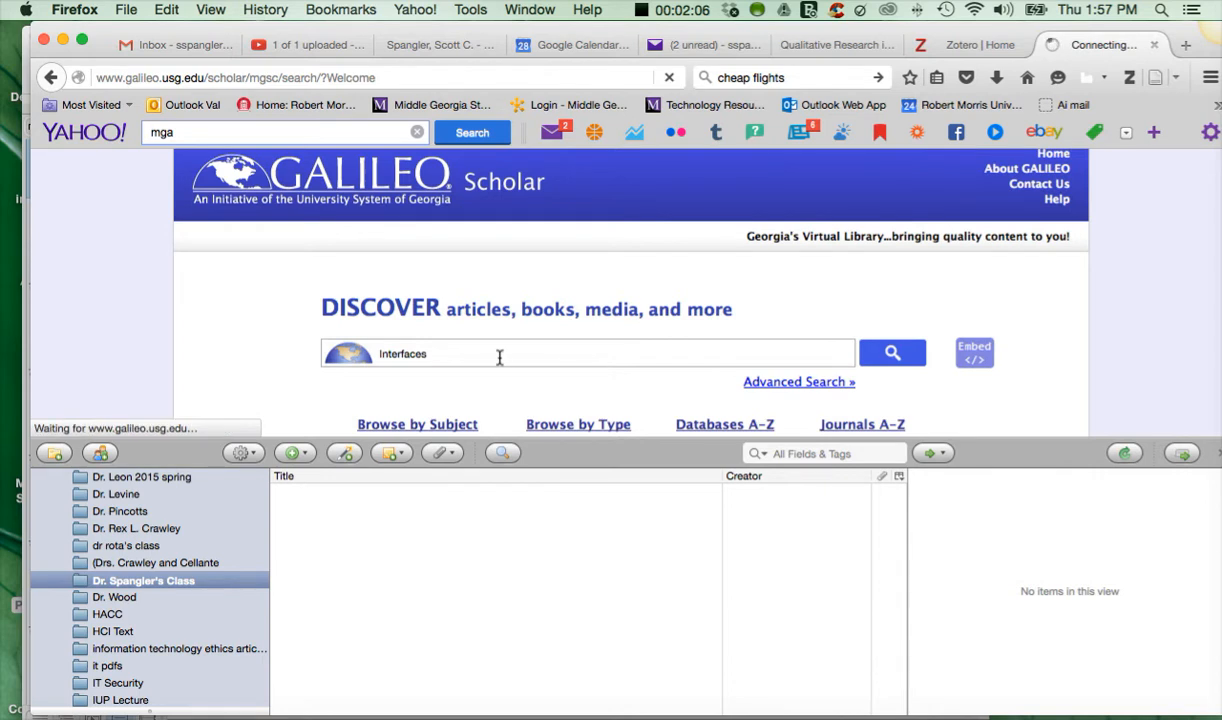
left_click(892, 356)
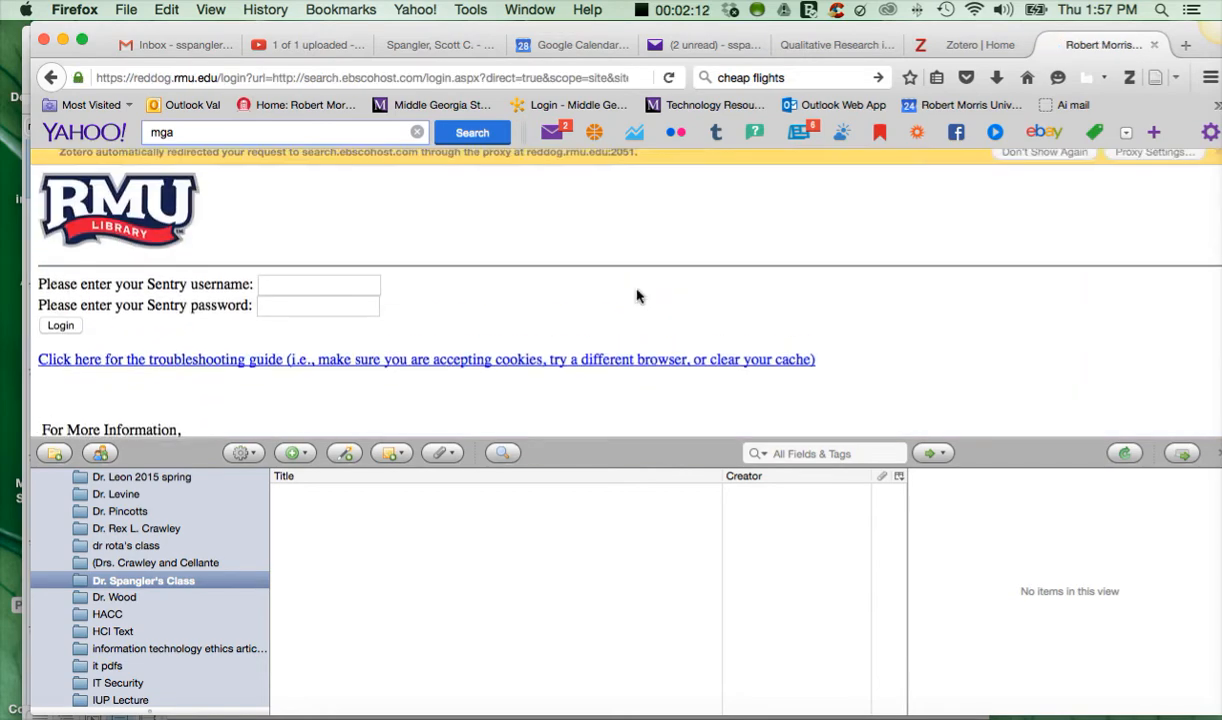
scroll(638, 297, "down", 3)
scroll(638, 295, "up", 3)
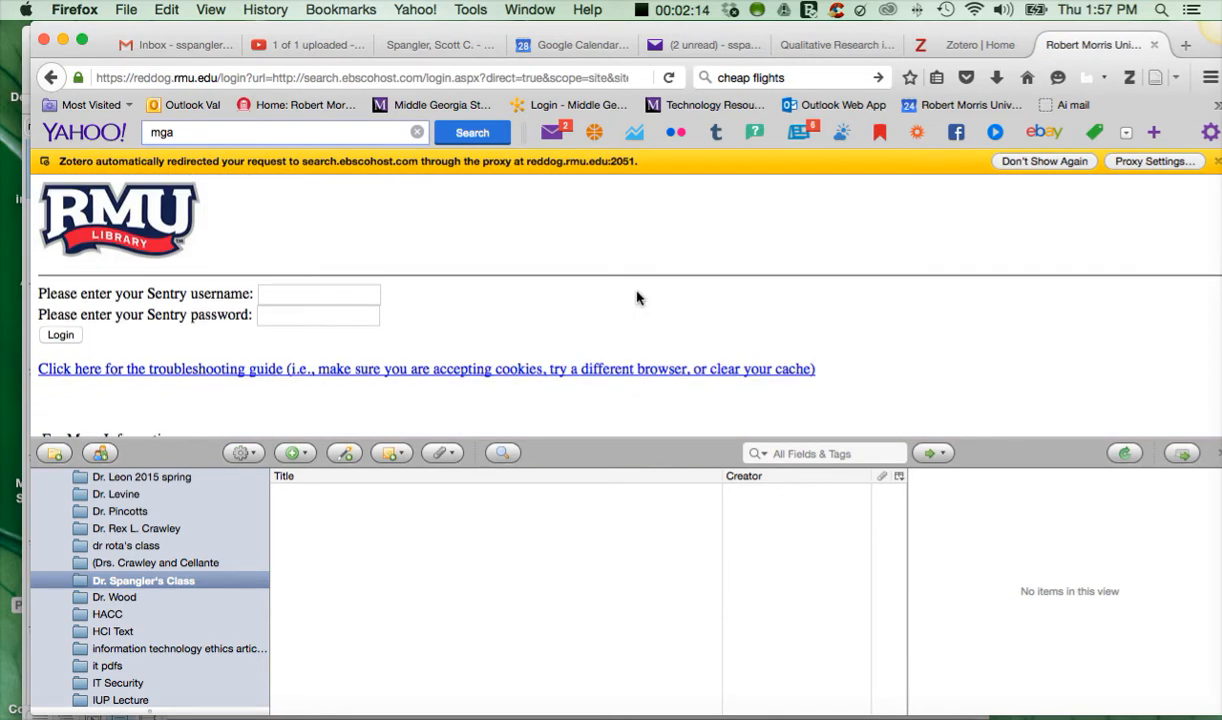
Step: Search the web for amazon in a new tab and open the Amazon shopping site
left_click(1184, 46)
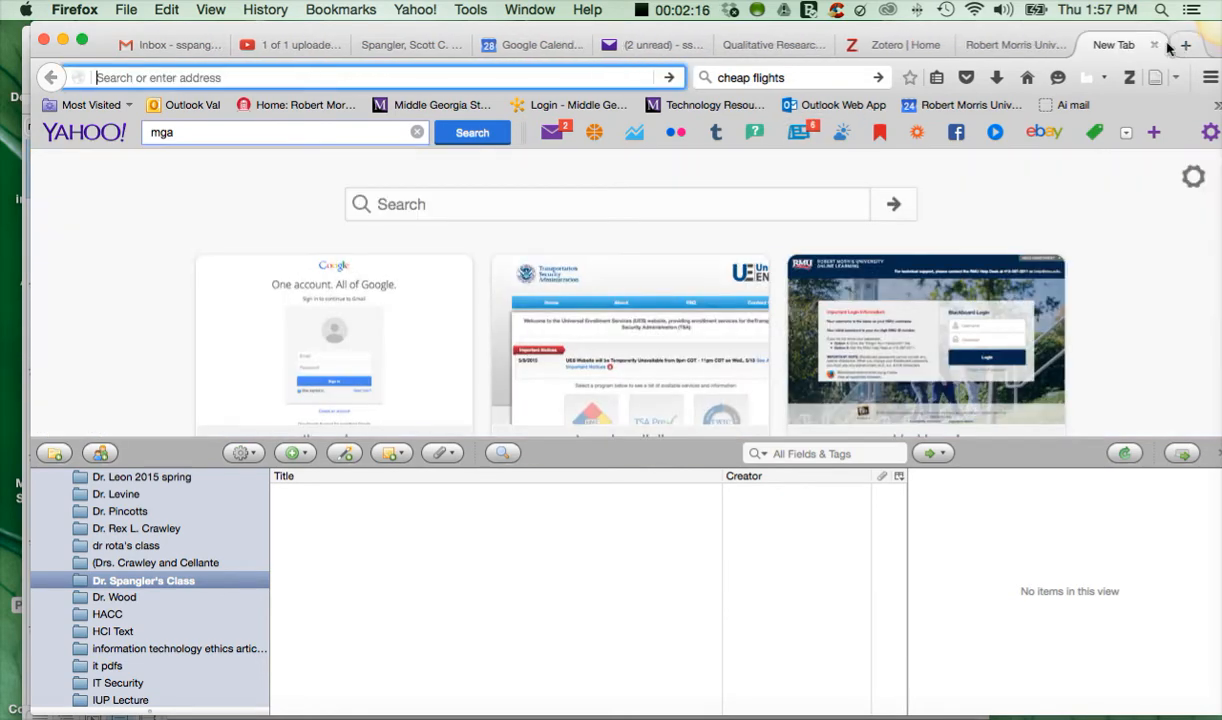
left_click(590, 213)
type("amazon")
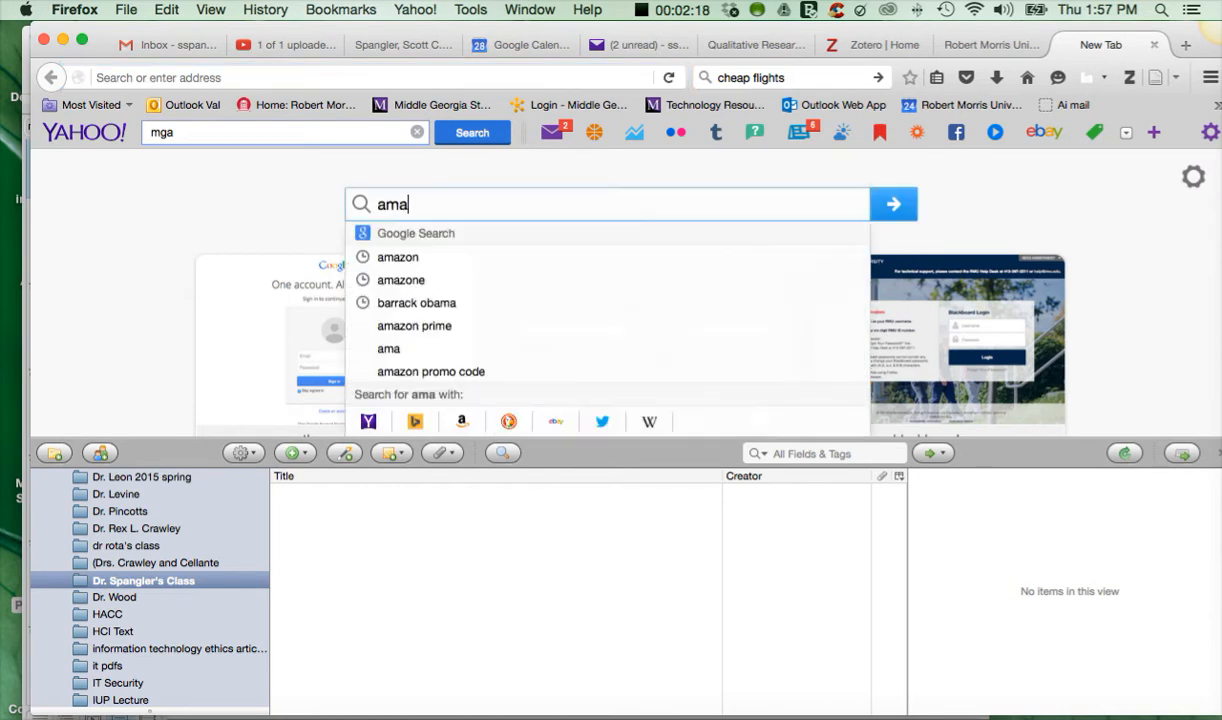
key("Return")
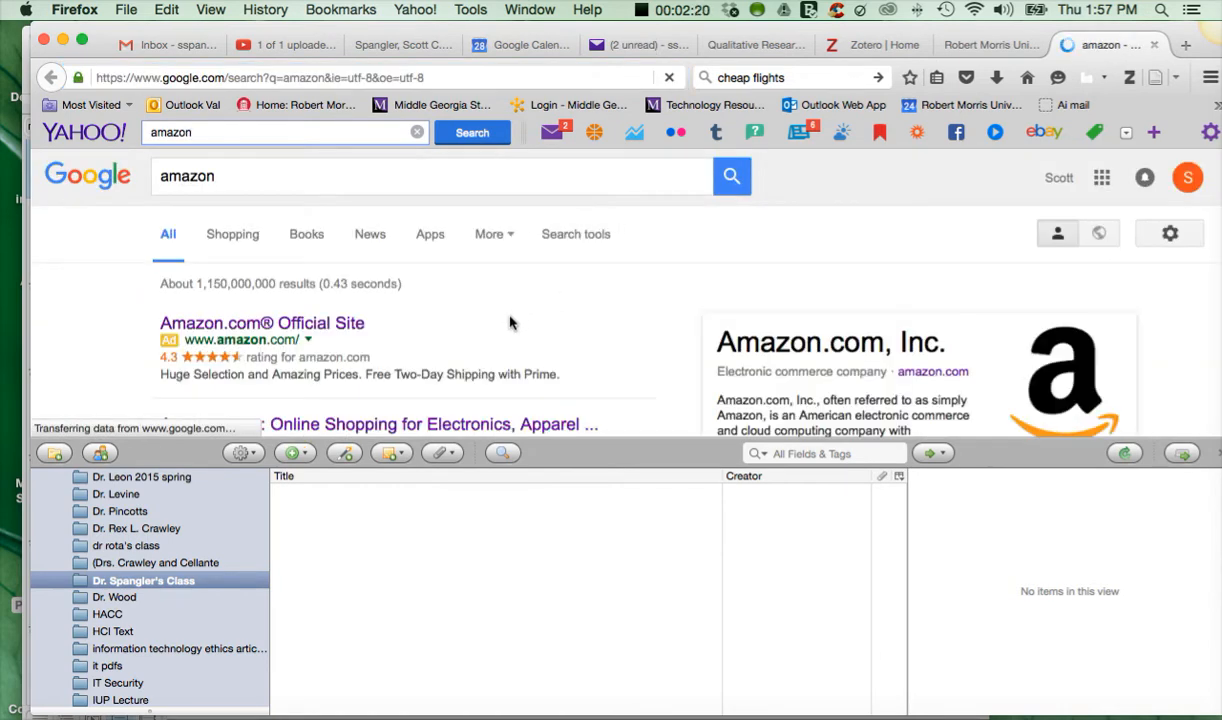
scroll(507, 325, "down", 2)
left_click(466, 350)
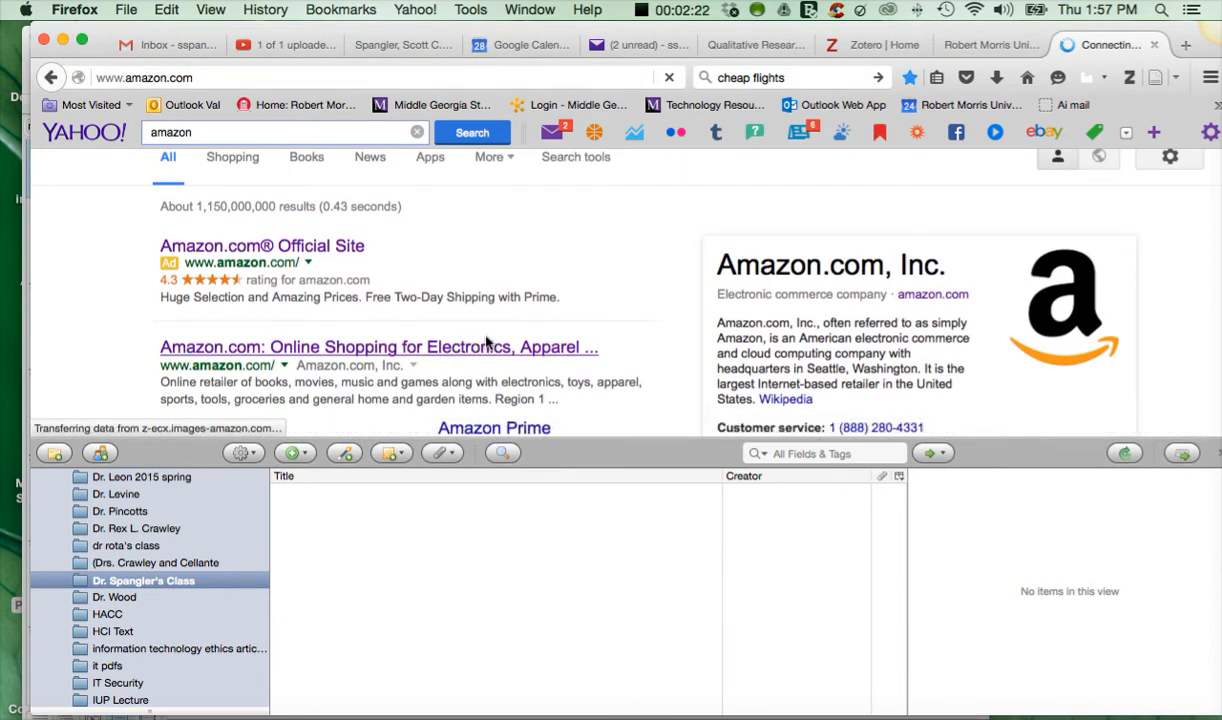
Step: Search Amazon for interfaces and open the product page of the book Designing Interfaces
left_click(410, 230)
type("interfaces")
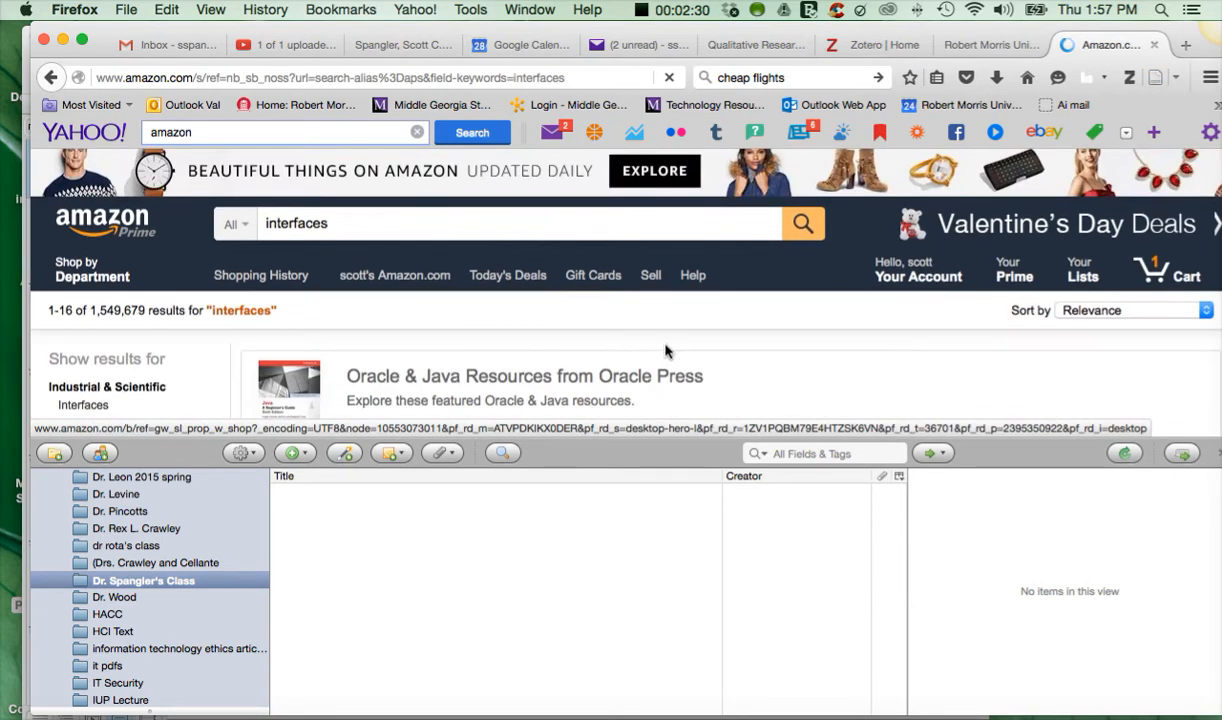
scroll(667, 350, "down", 3)
scroll(667, 350, "down", 5)
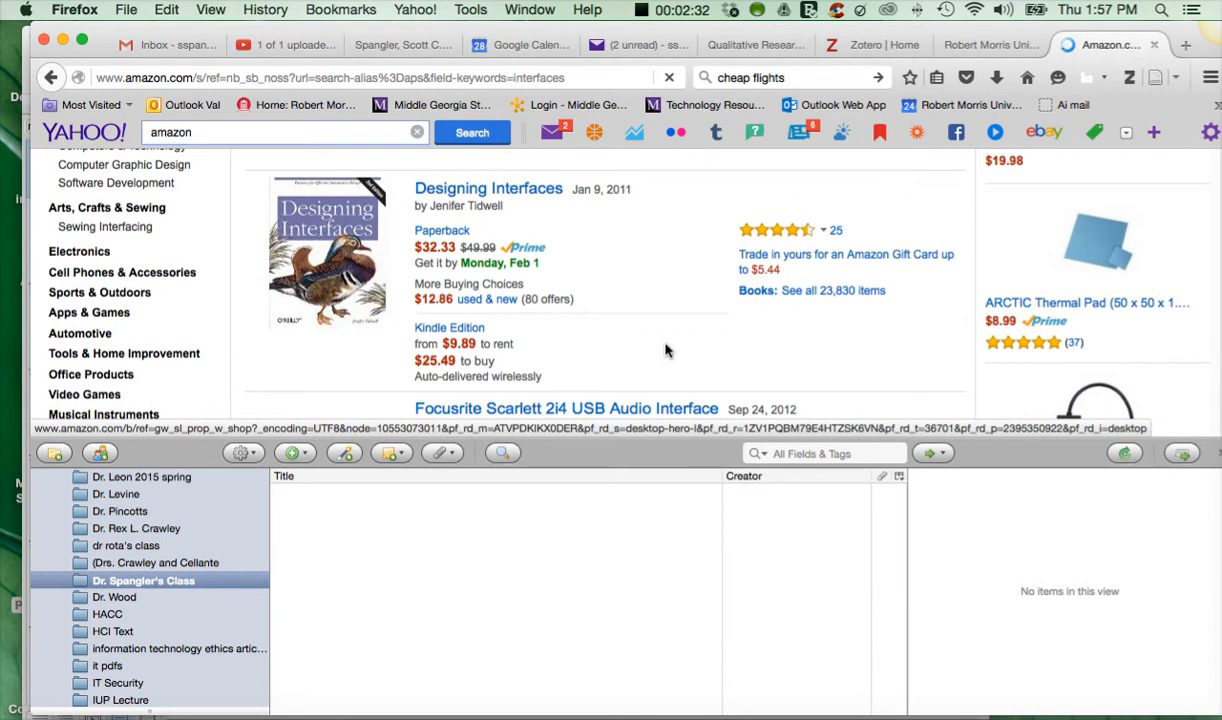
left_click(499, 191)
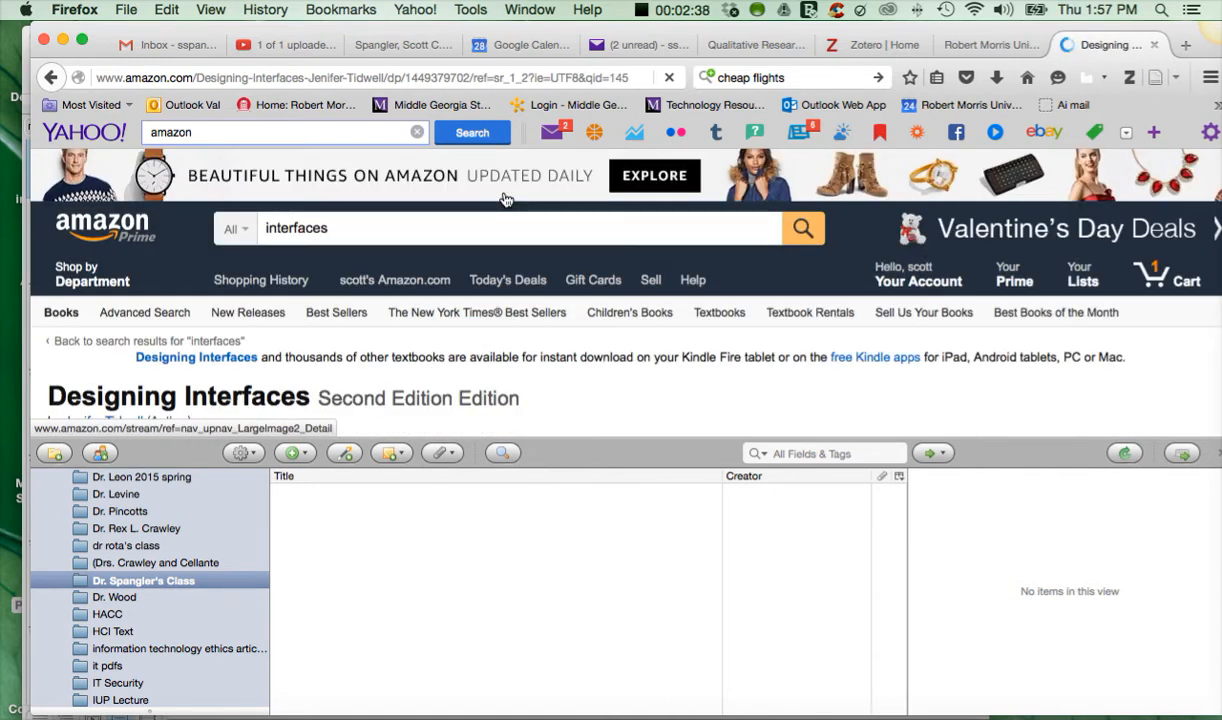
scroll(635, 375, "down", 5)
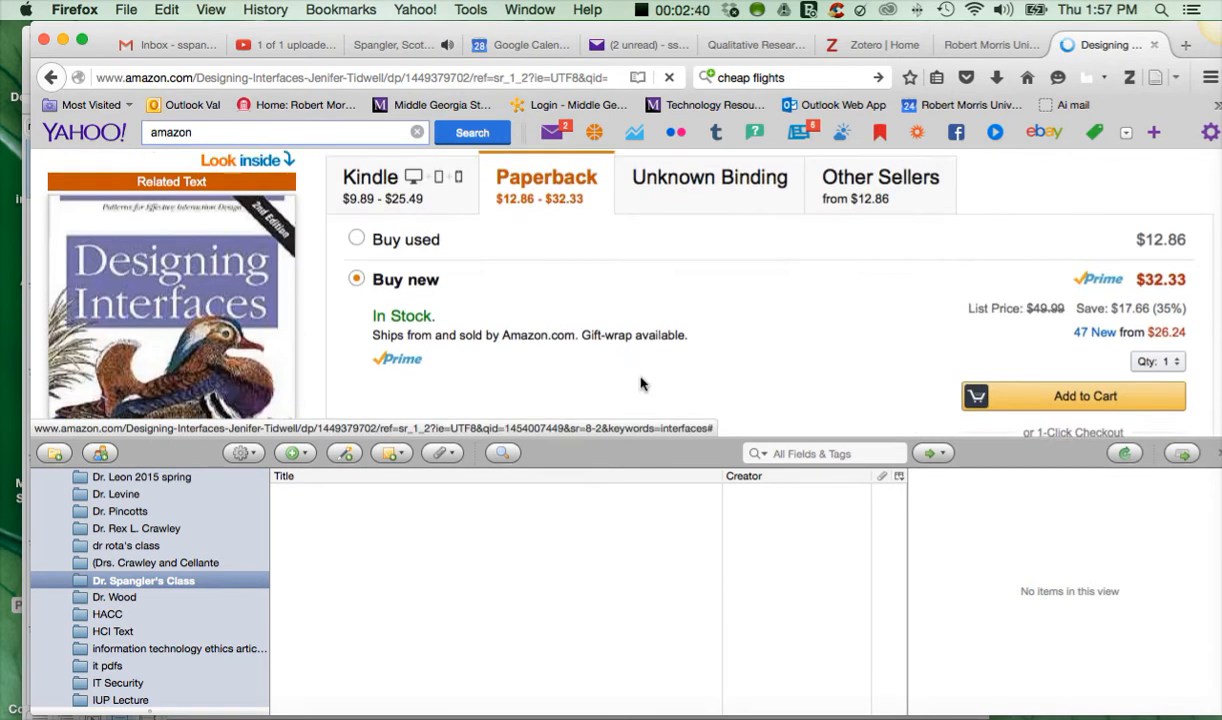
scroll(642, 382, "up", 2)
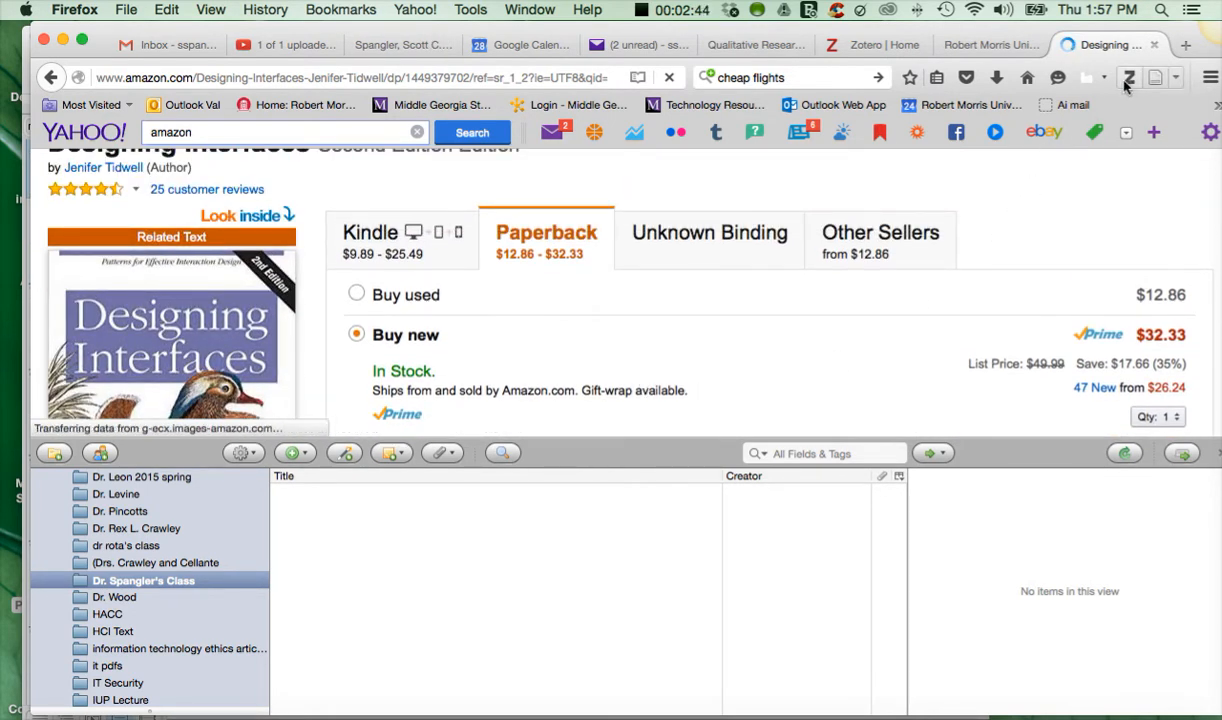
Step: Save the Designing Interfaces book from its Amazon page into the instructor's class collection in Zotero
left_click(1176, 80)
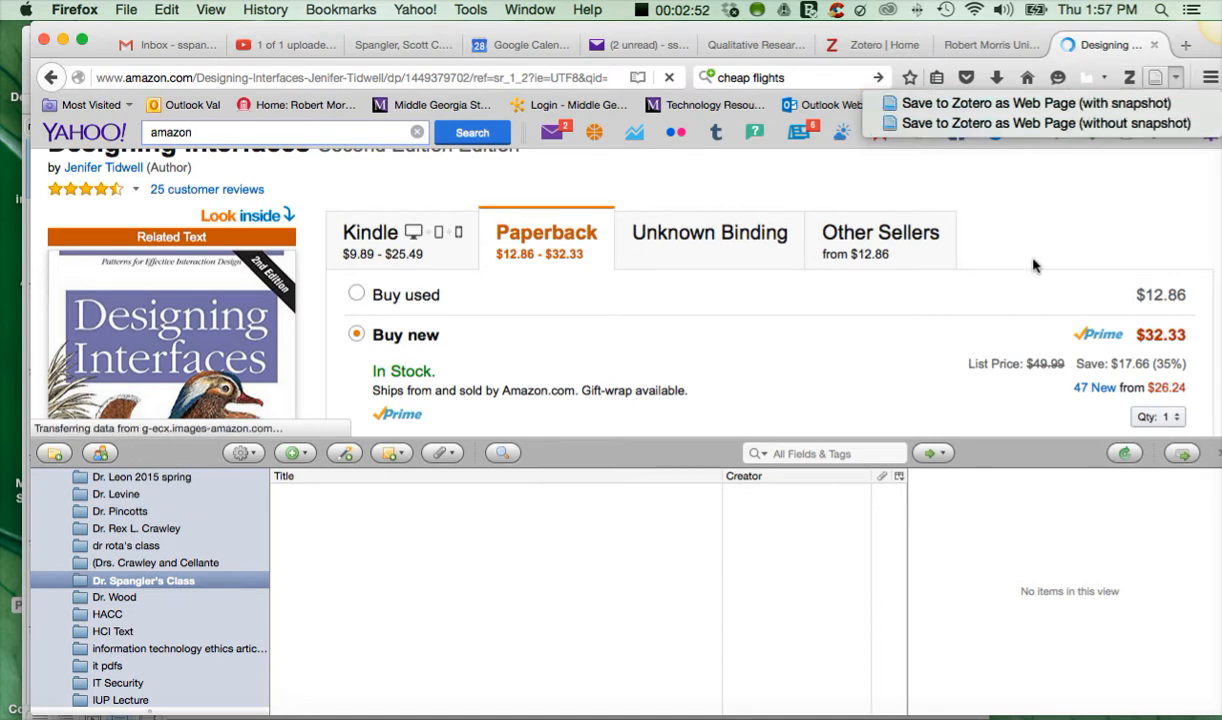
left_click(983, 200)
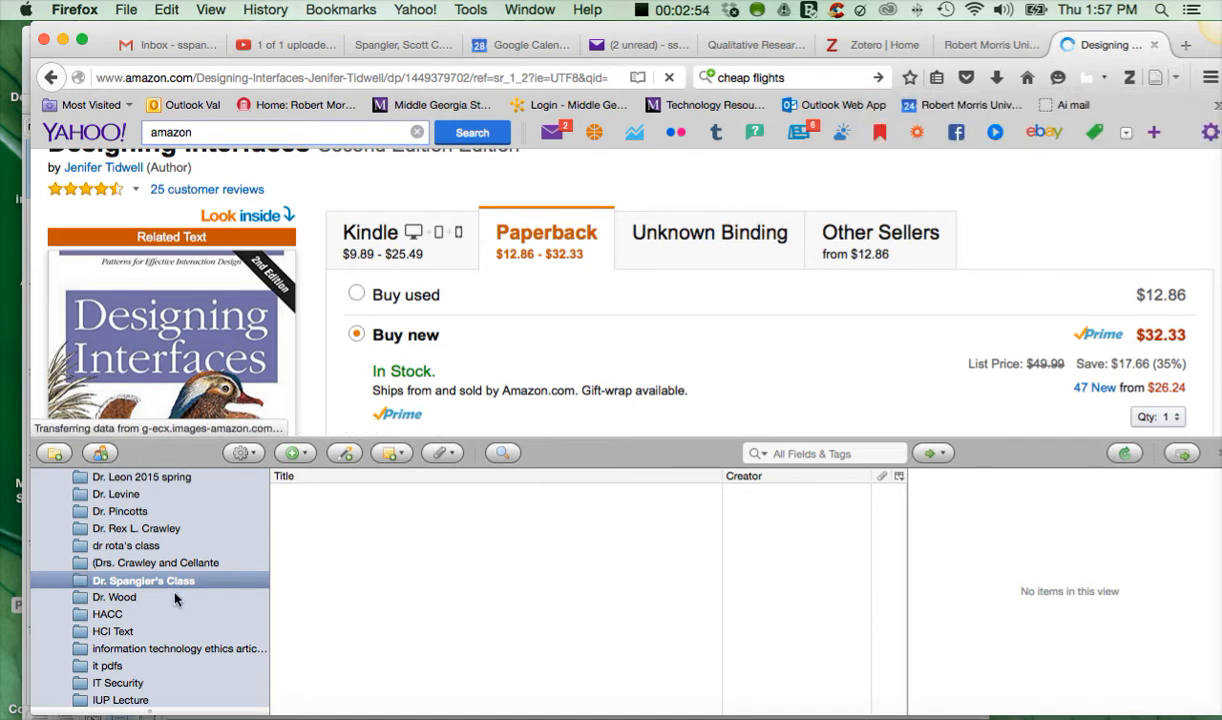
left_click(203, 581)
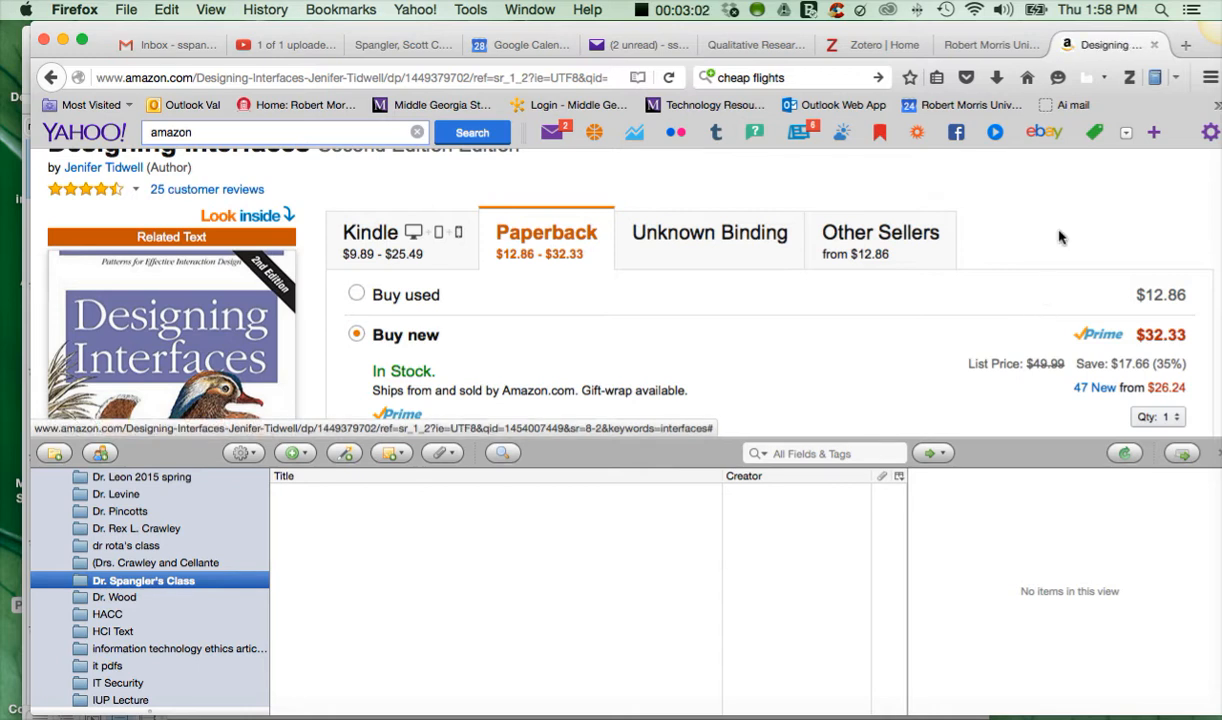
left_click(1155, 78)
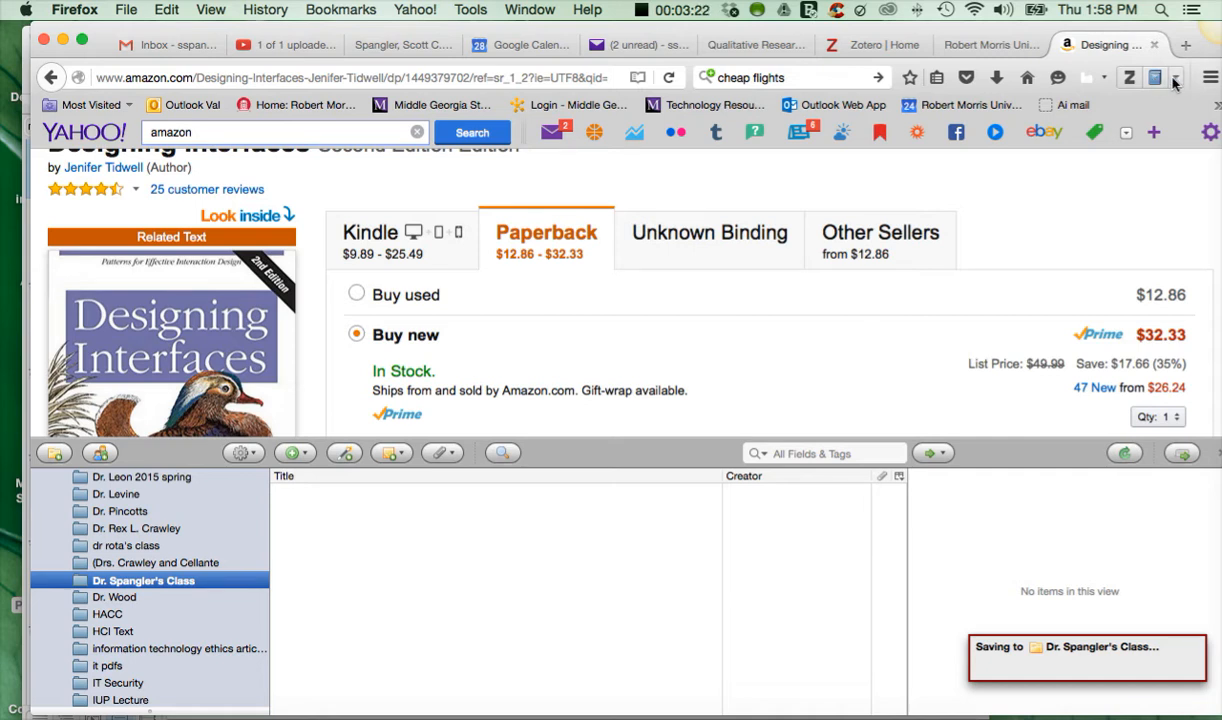
left_click(1174, 80)
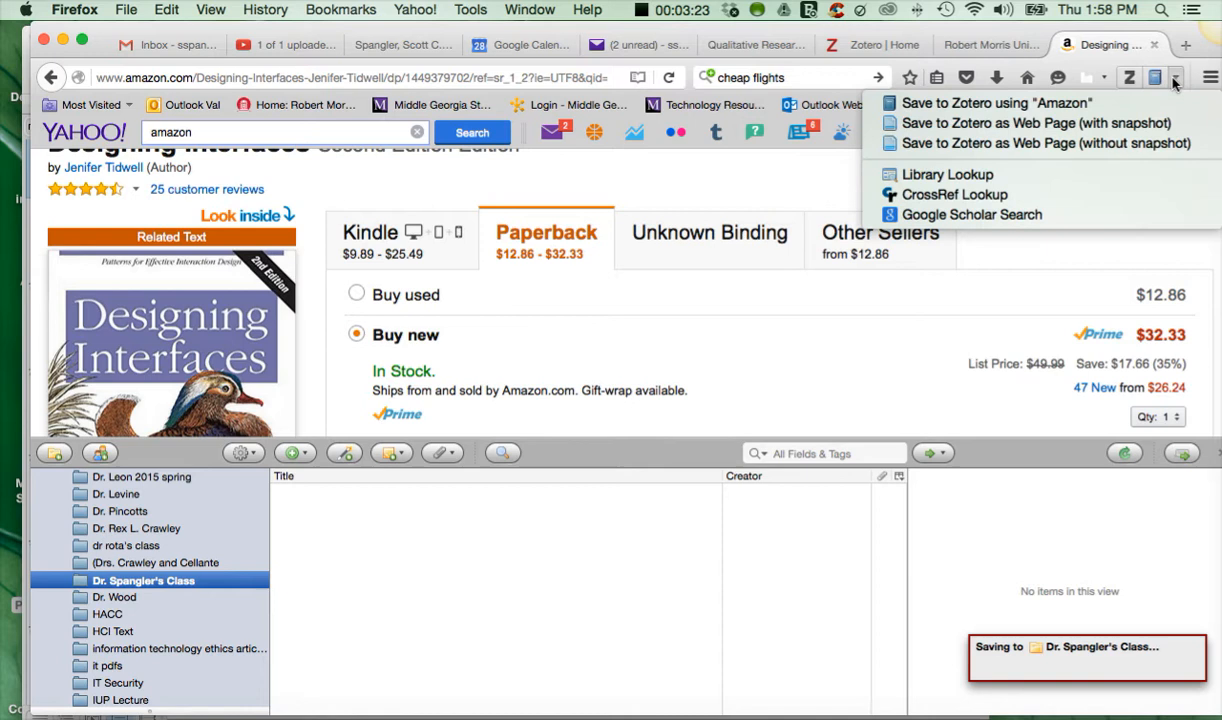
left_click(1118, 104)
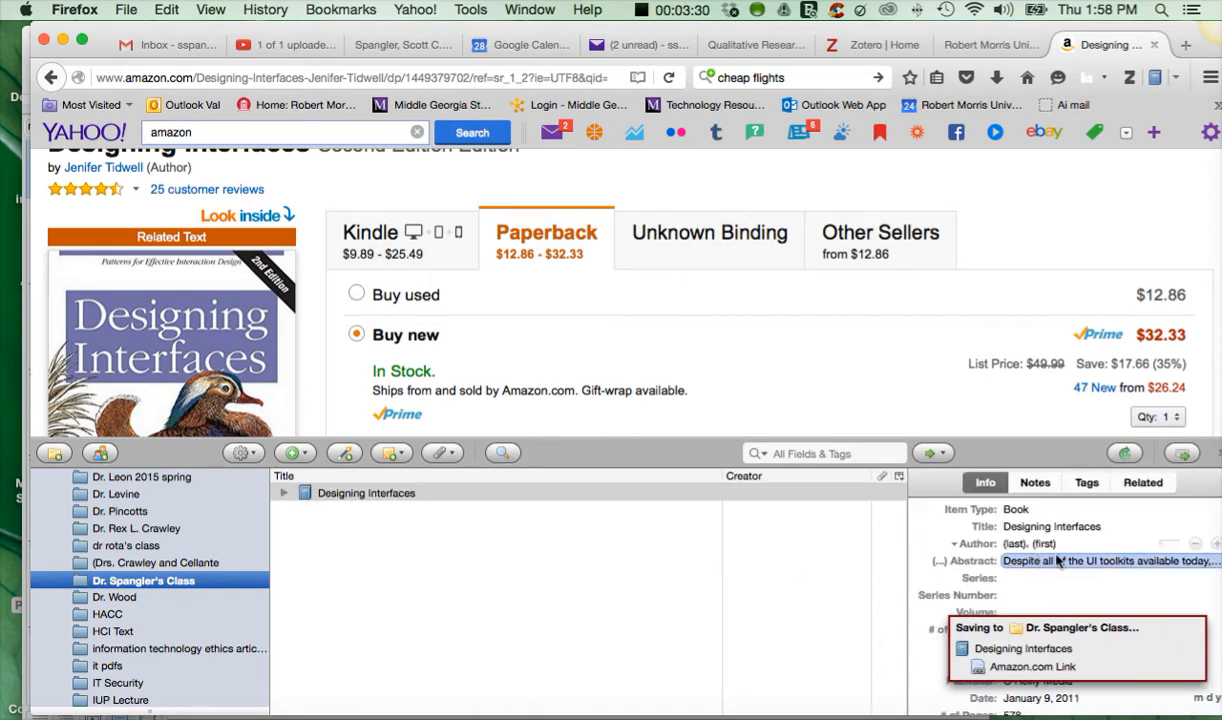
Step: Look up the missing author on the book's Amazon page and enter the author's last name in the Zotero record
scroll(1075, 600, "down", 5)
scroll(1075, 600, "up", 5)
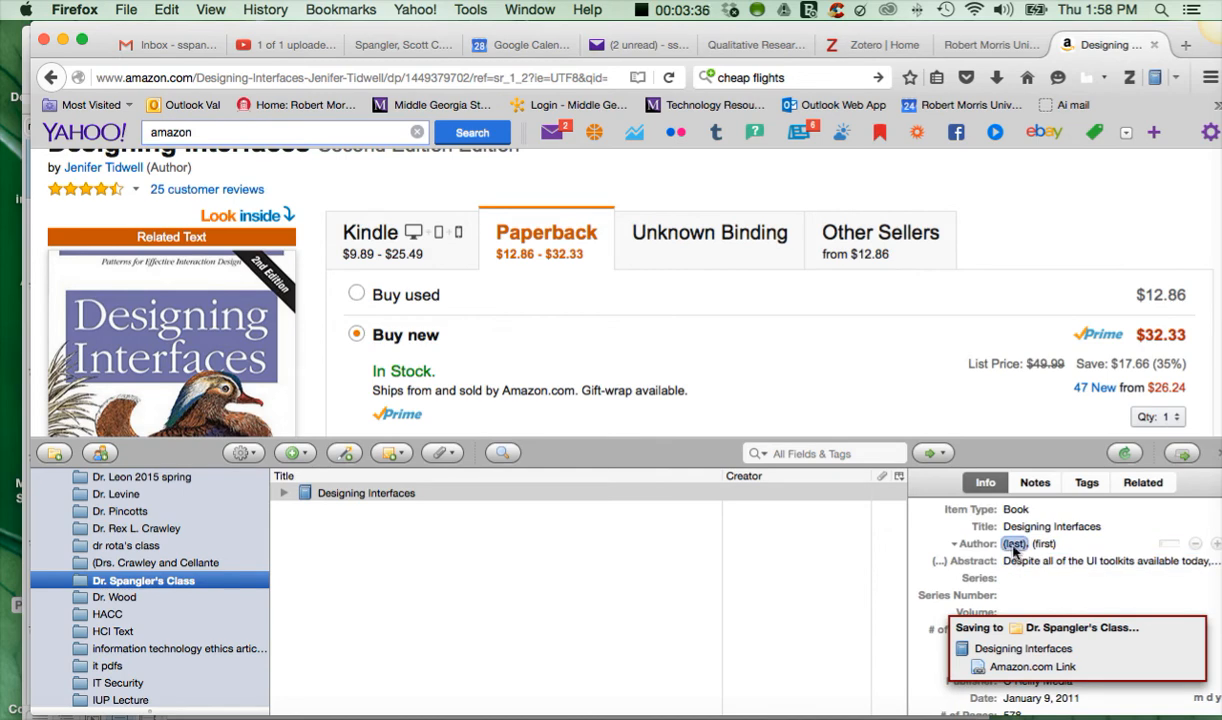
left_click(1014, 544)
scroll(303, 322, "down", 6)
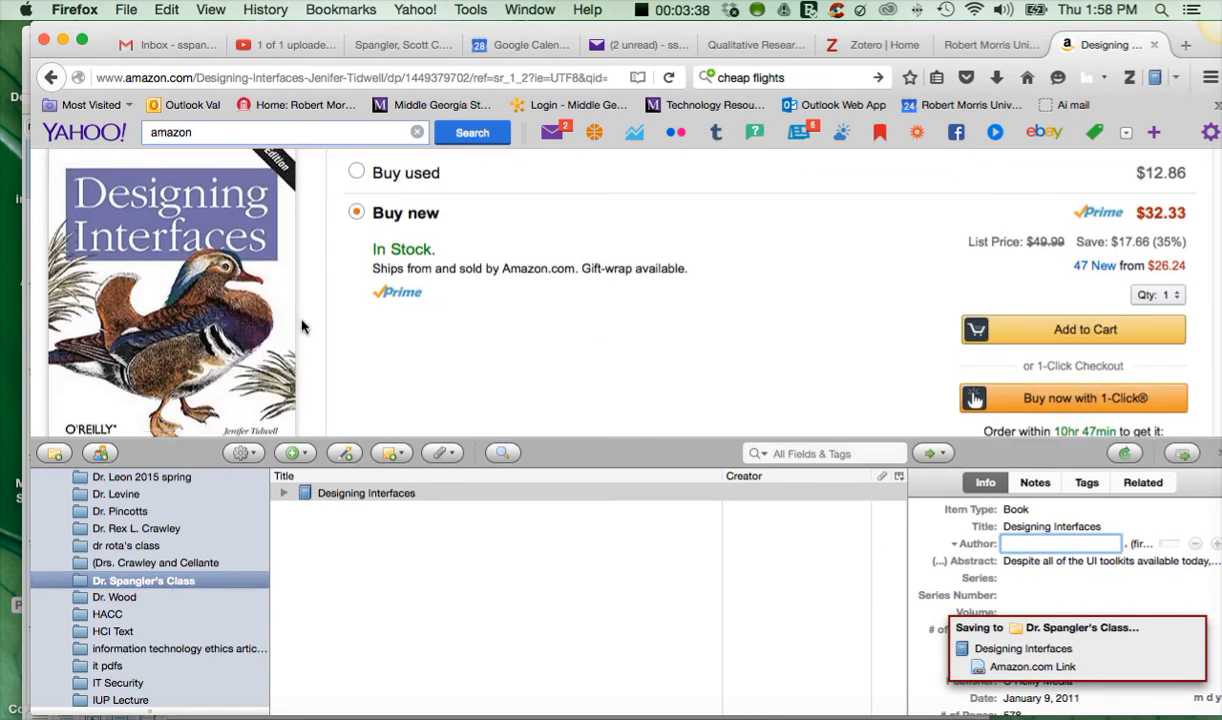
scroll(305, 326, "down", 10)
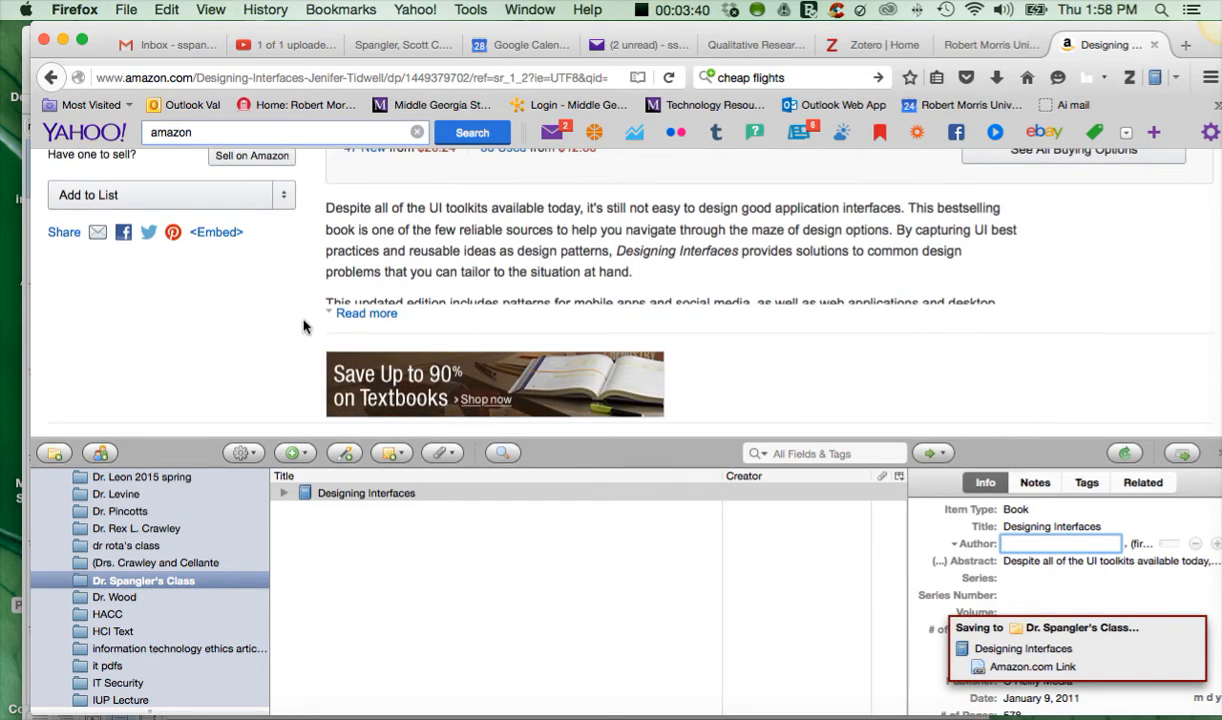
scroll(305, 326, "down", 10)
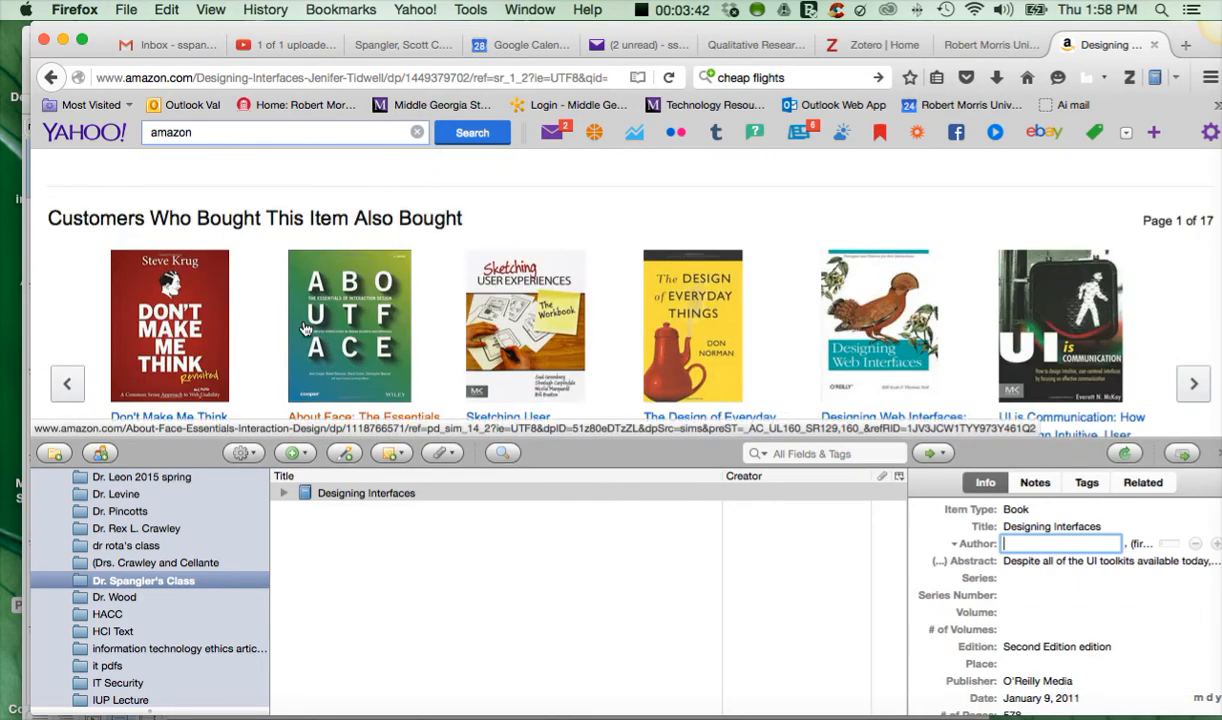
scroll(303, 326, "down", 3)
scroll(300, 322, "up", 6)
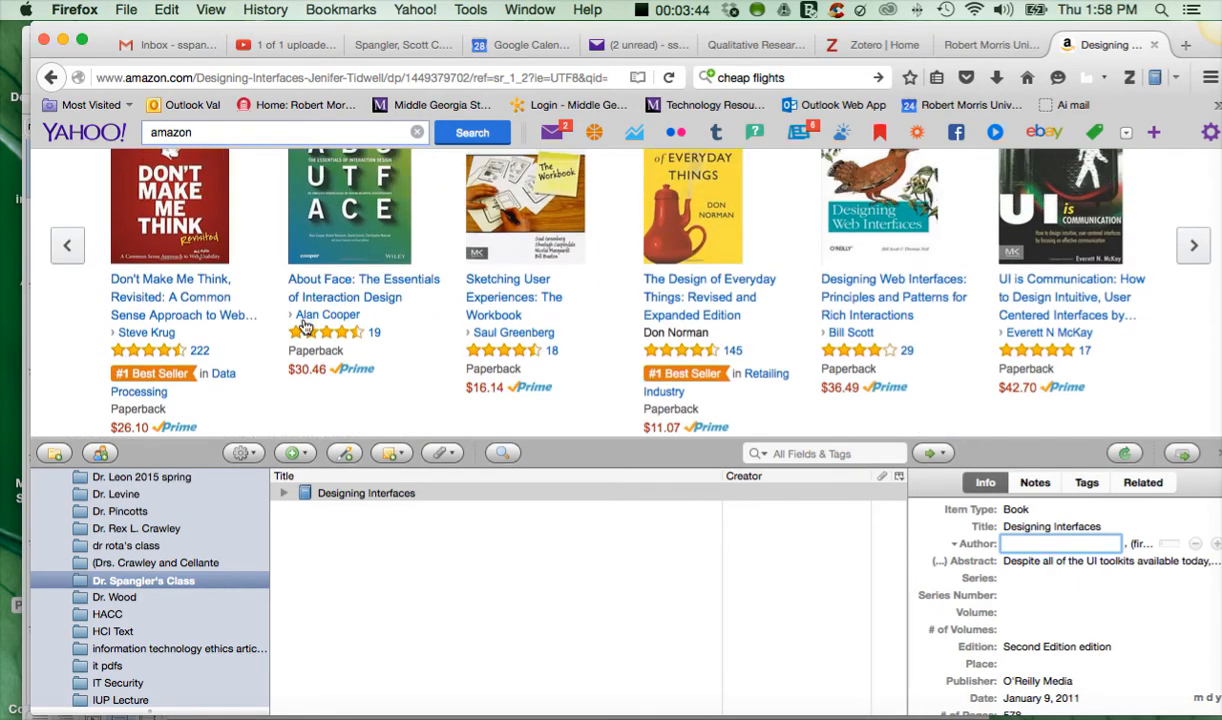
scroll(165, 228, "up", 1)
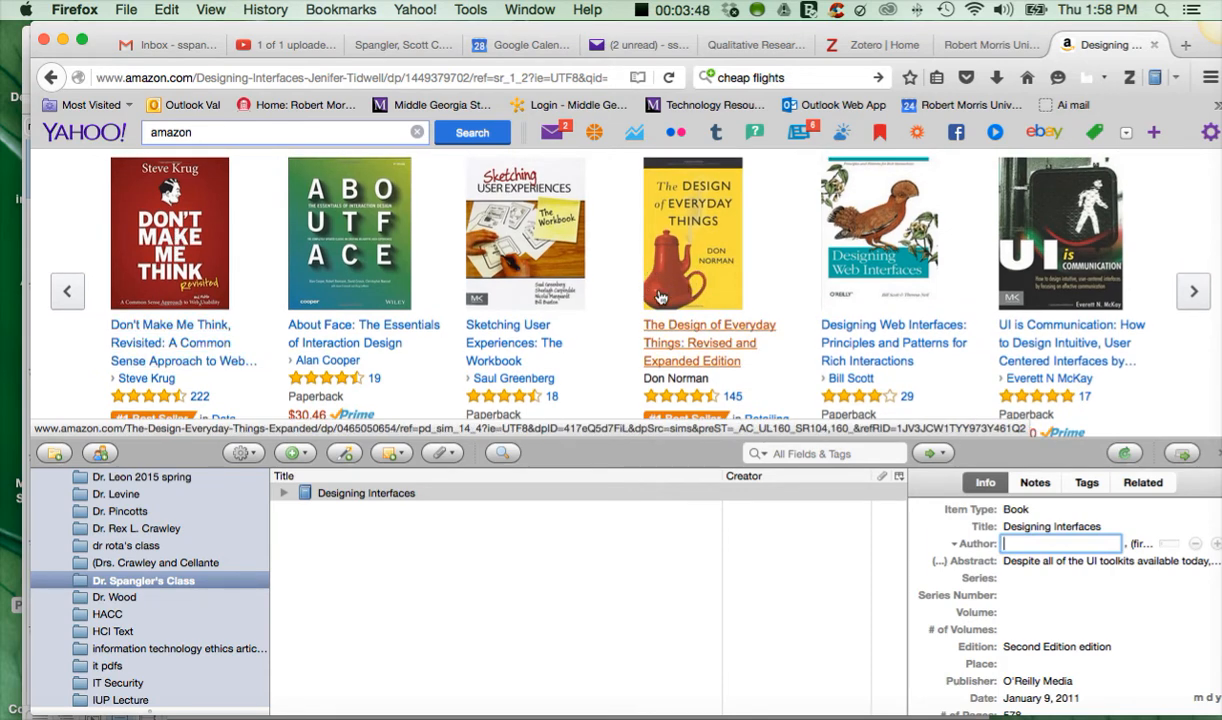
scroll(669, 290, "down", 8)
scroll(669, 290, "down", 4)
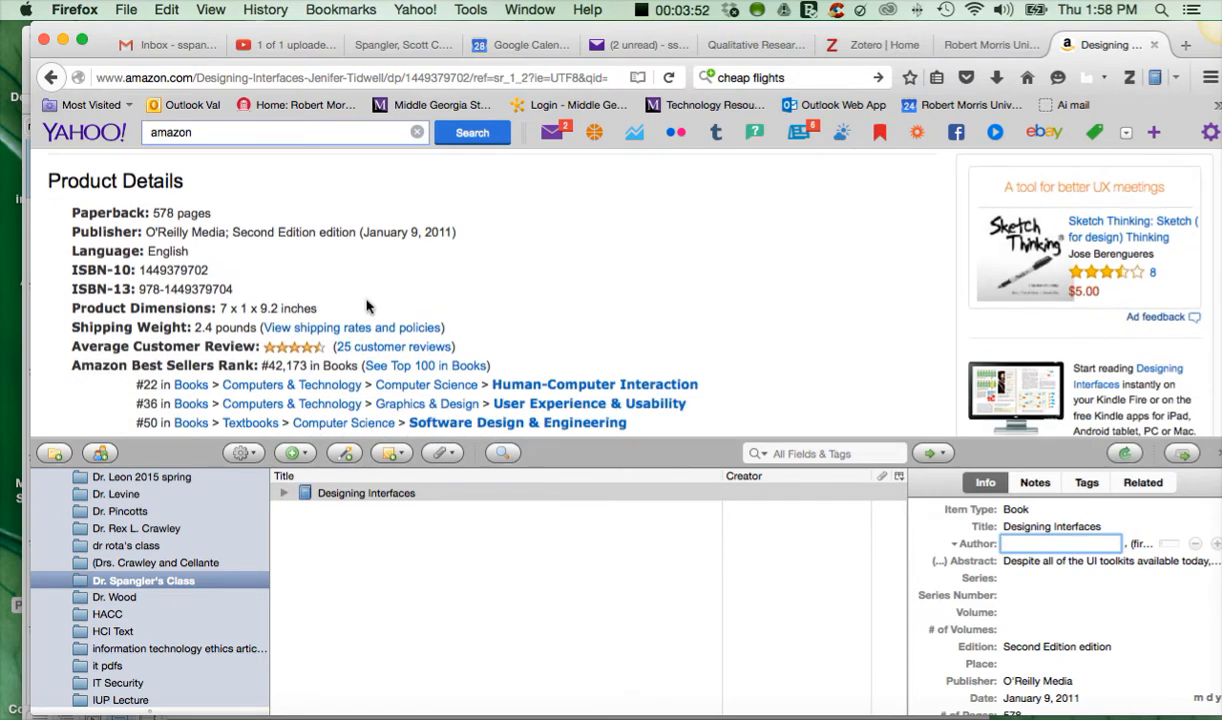
scroll(445, 307, "down", 5)
scroll(445, 307, "up", 6)
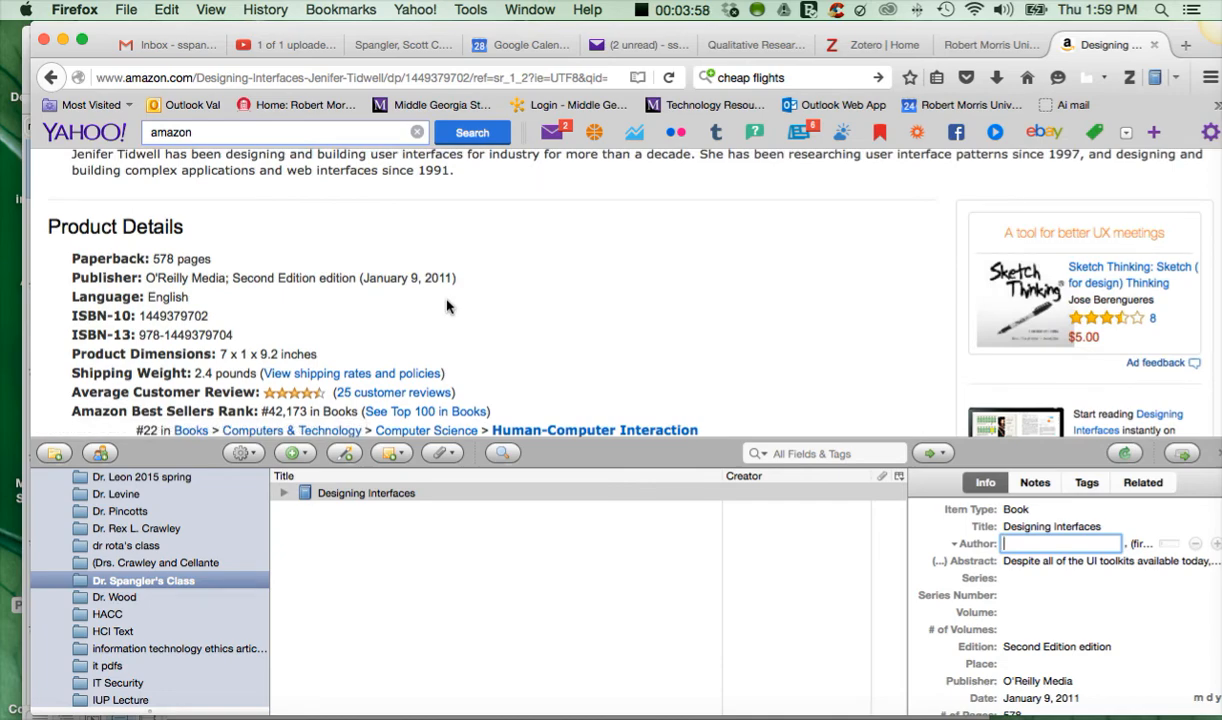
scroll(447, 306, "down", 3)
scroll(447, 306, "up", 10)
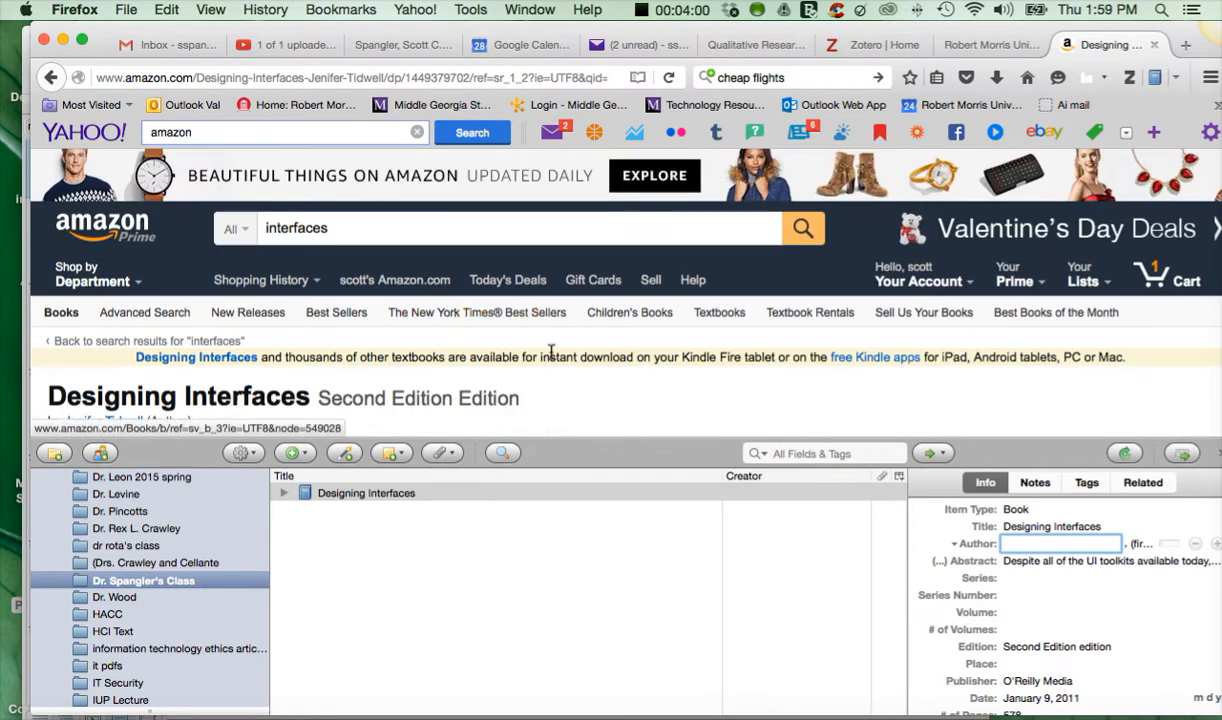
scroll(550, 350, "down", 2)
scroll(550, 350, "down", 3)
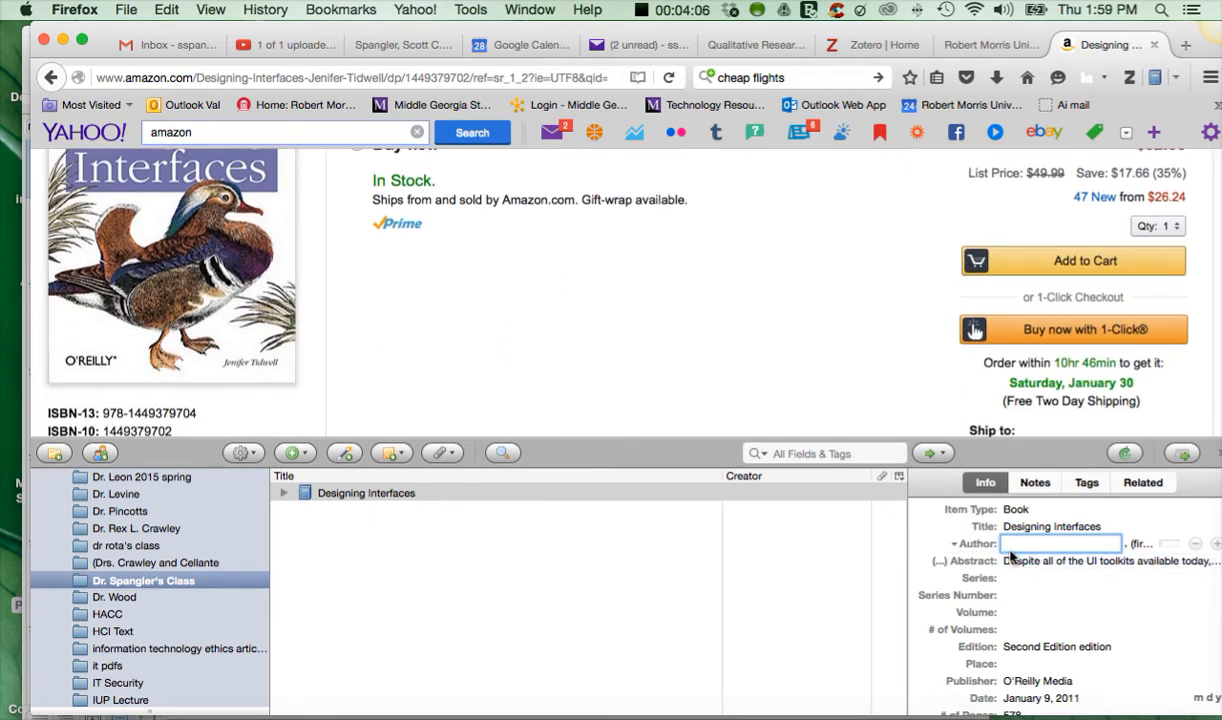
type("Tidwell")
key("Tab")
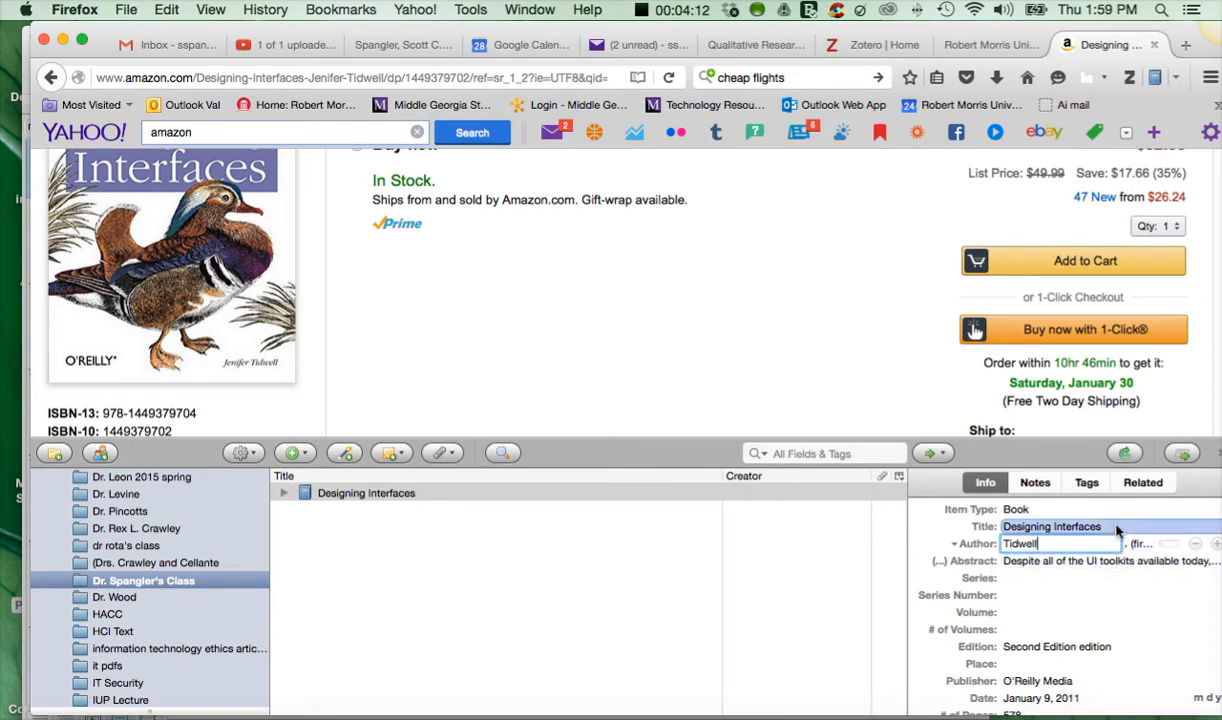
Step: Enter the author's first name in the book record, spelled as on the Amazon page
left_click(1086, 545)
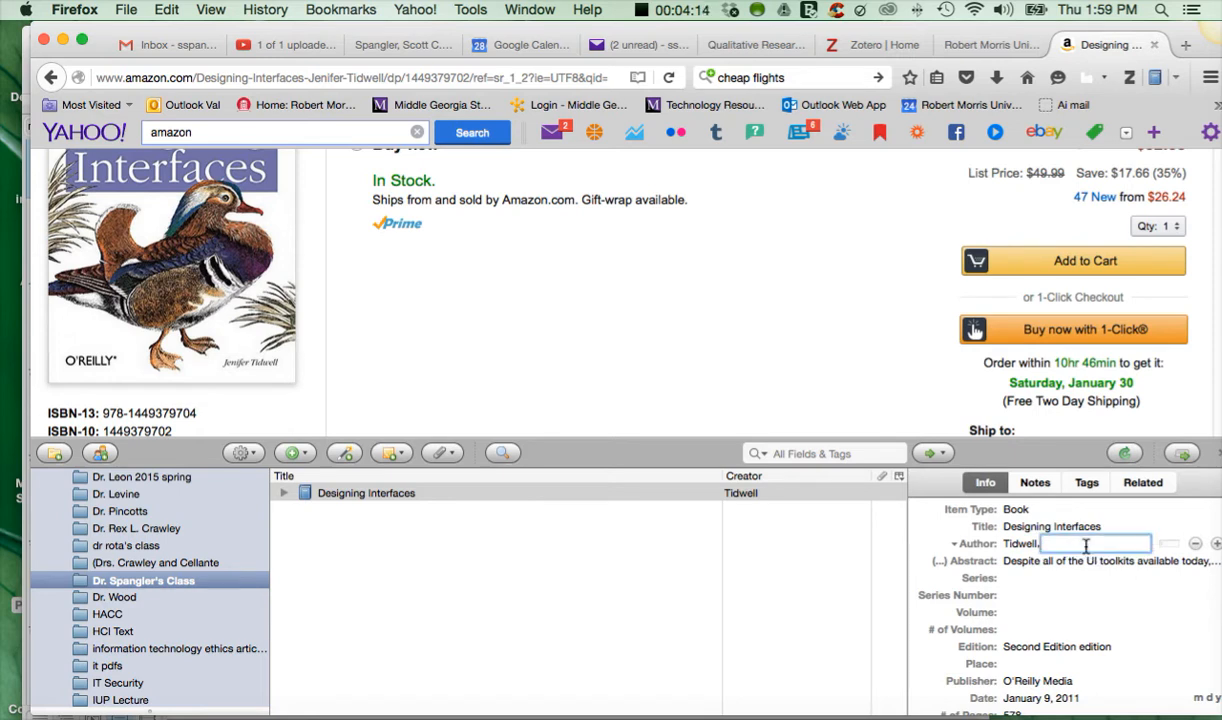
type("Jennifer")
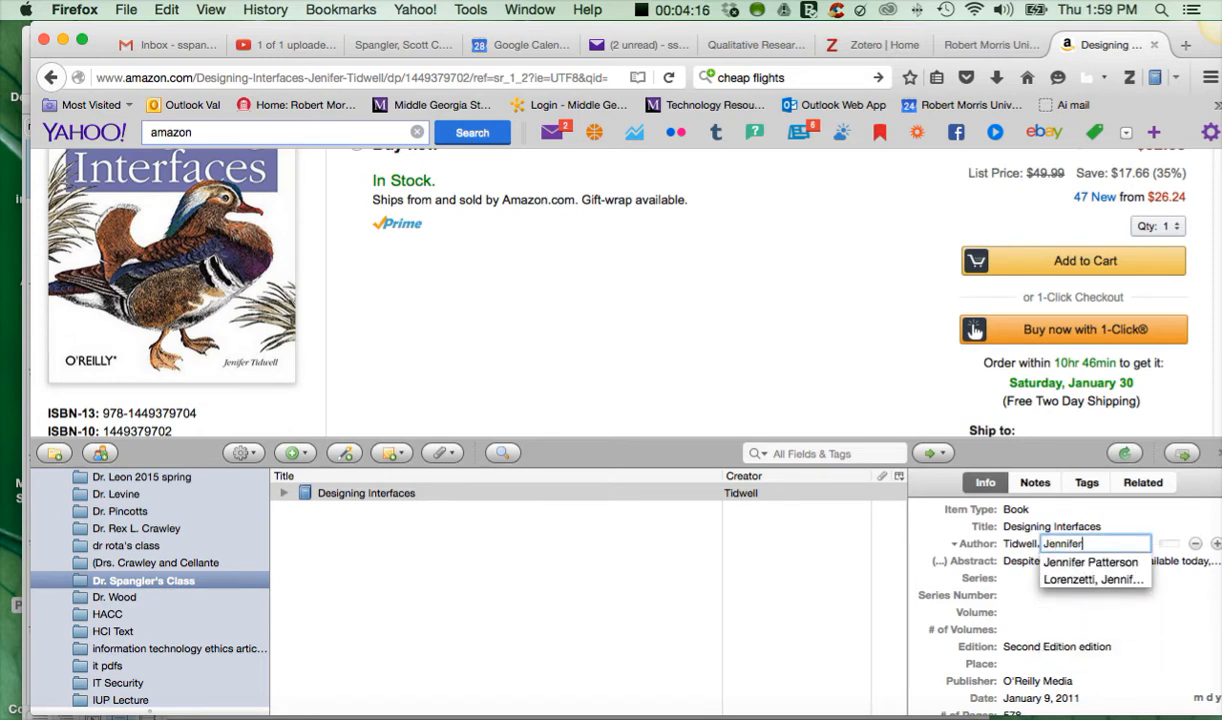
key("BackSpace")
key("BackSpace")
key("BackSpace")
key("BackSpace")
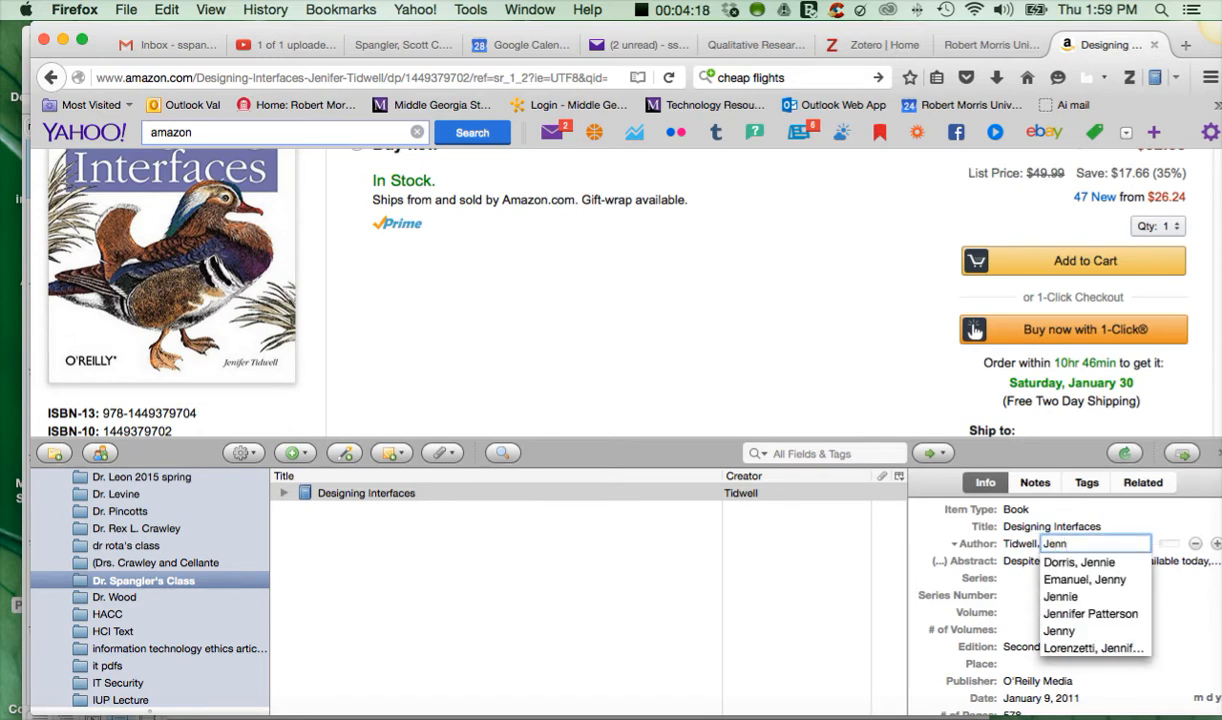
key("BackSpace")
type("ifer")
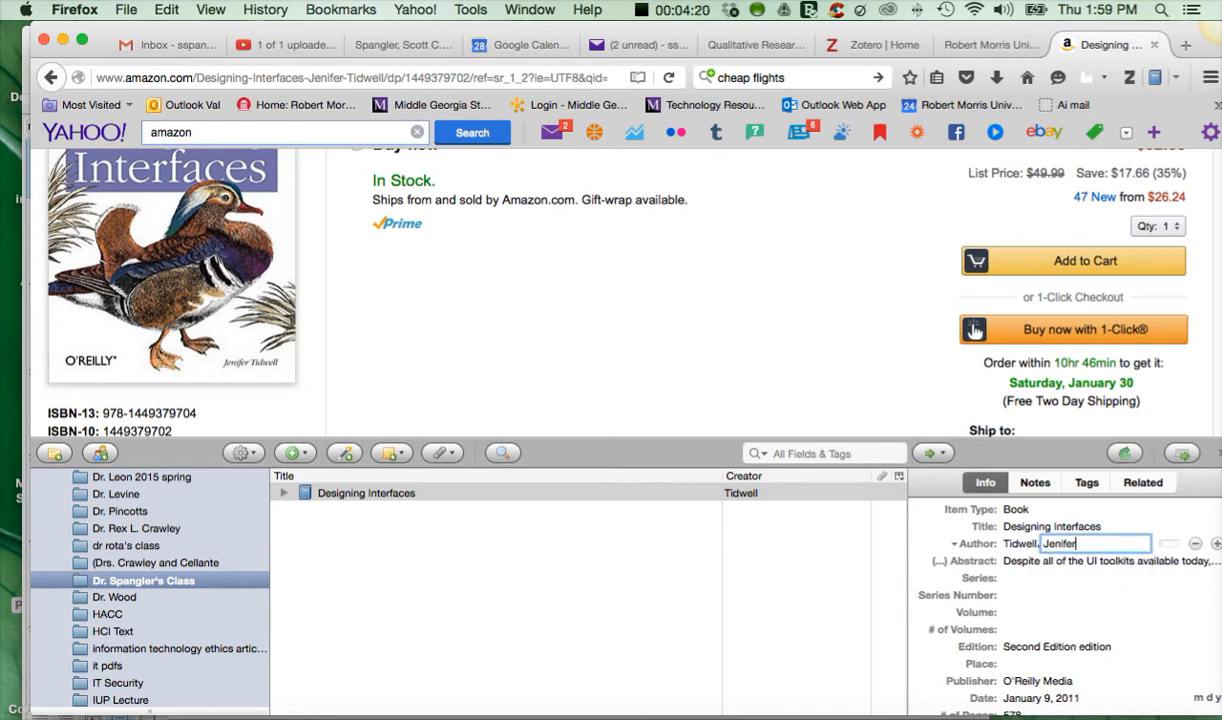
key("Return")
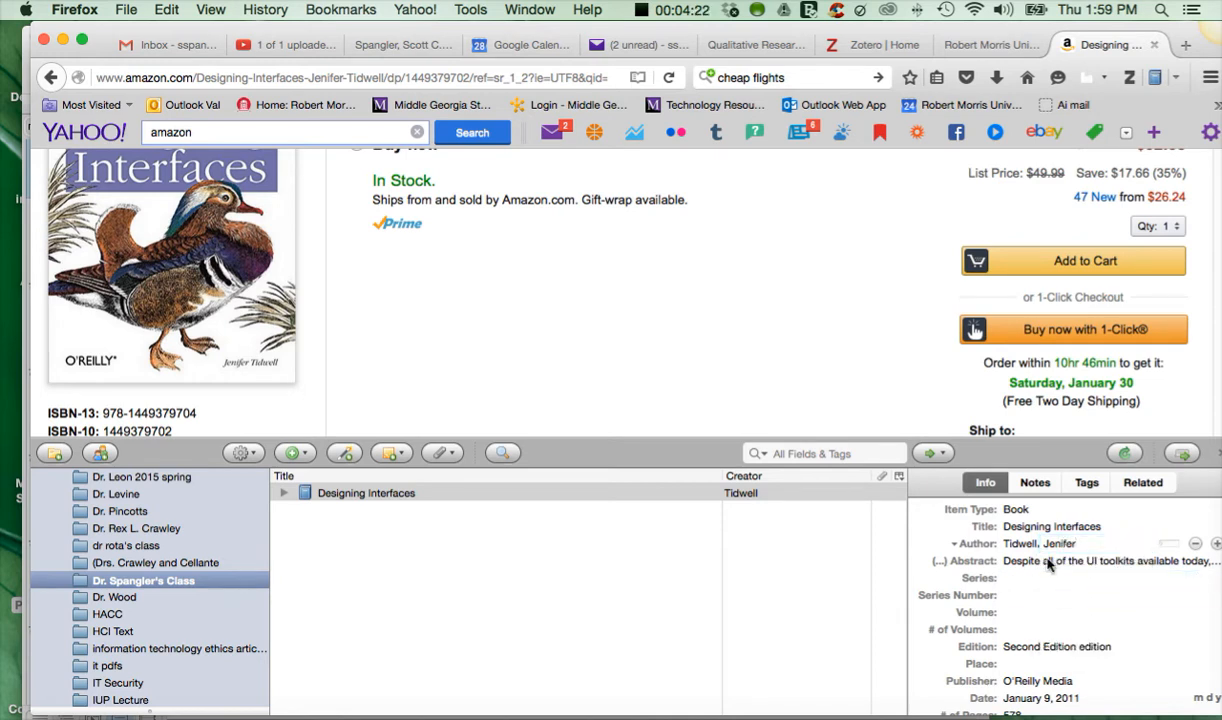
Step: Review the Designing Interfaces record in the class collection and look at the attachment stored under it
scroll(1049, 621, "down", 3)
scroll(1055, 624, "up", 3)
left_click(187, 584)
left_click(297, 493)
left_click(283, 493)
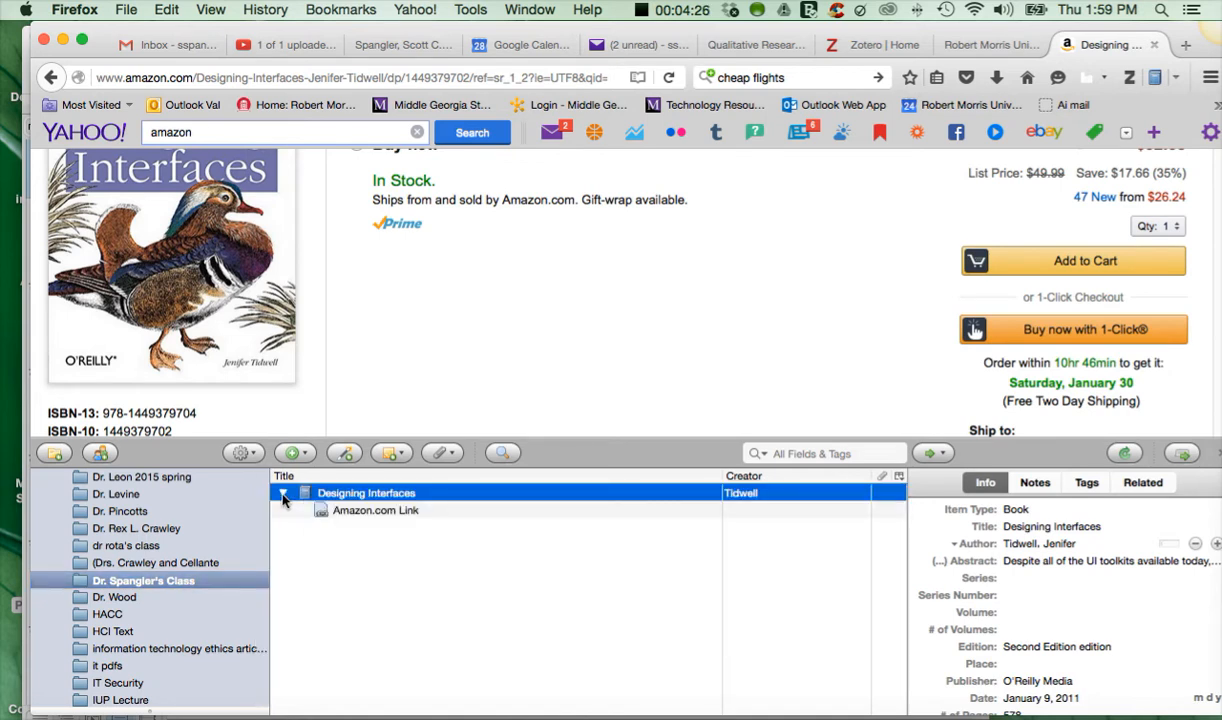
left_click(283, 493)
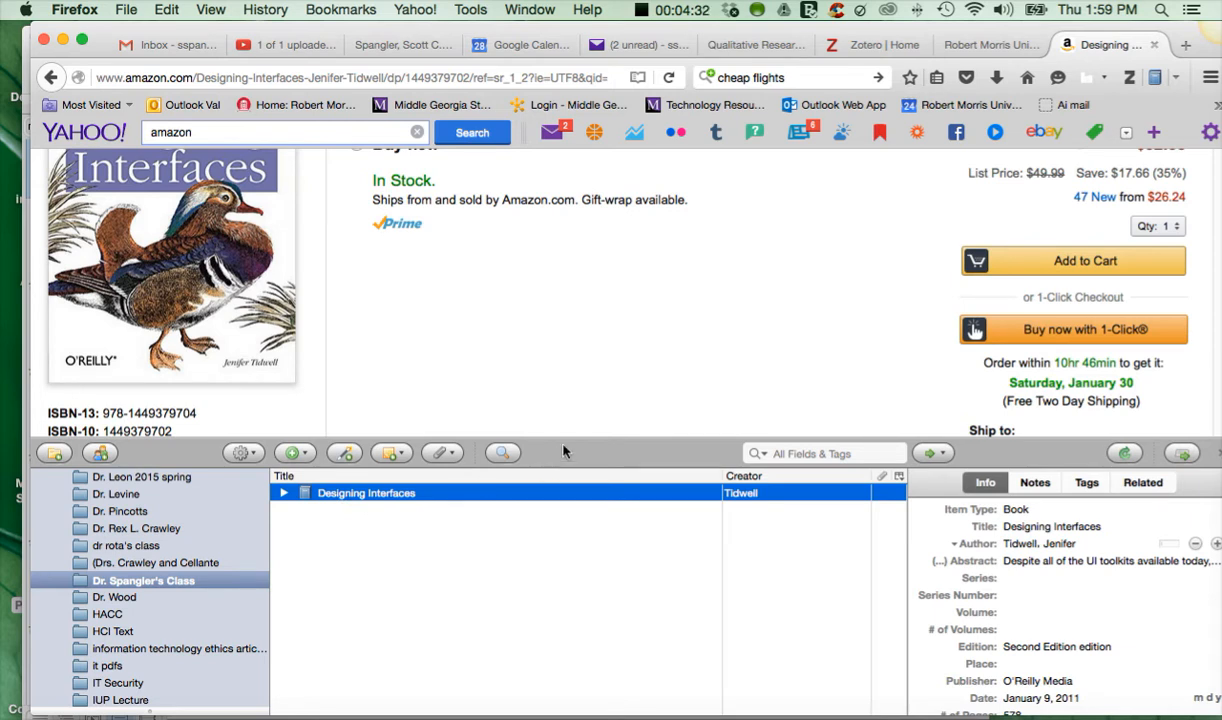
Step: Move the browser window down and switch to the blank Word document behind it
left_click_drag(204, 29, 199, 70)
left_click(240, 34)
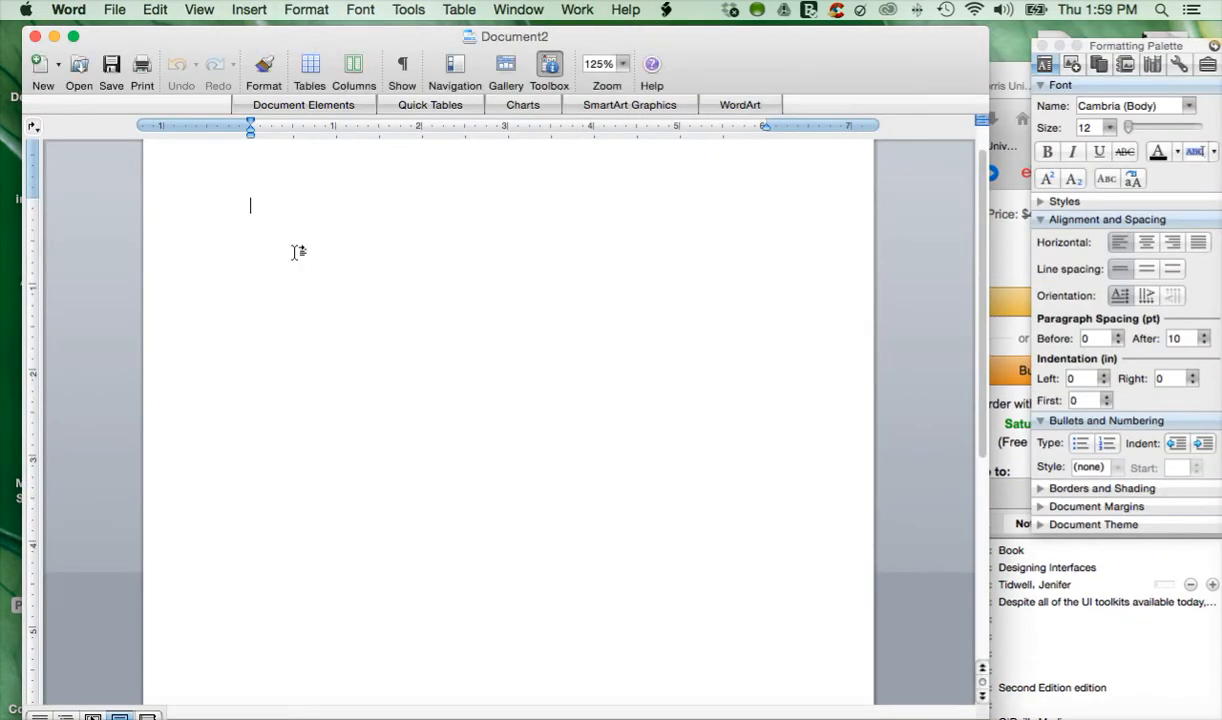
scroll(382, 229, "up", 2)
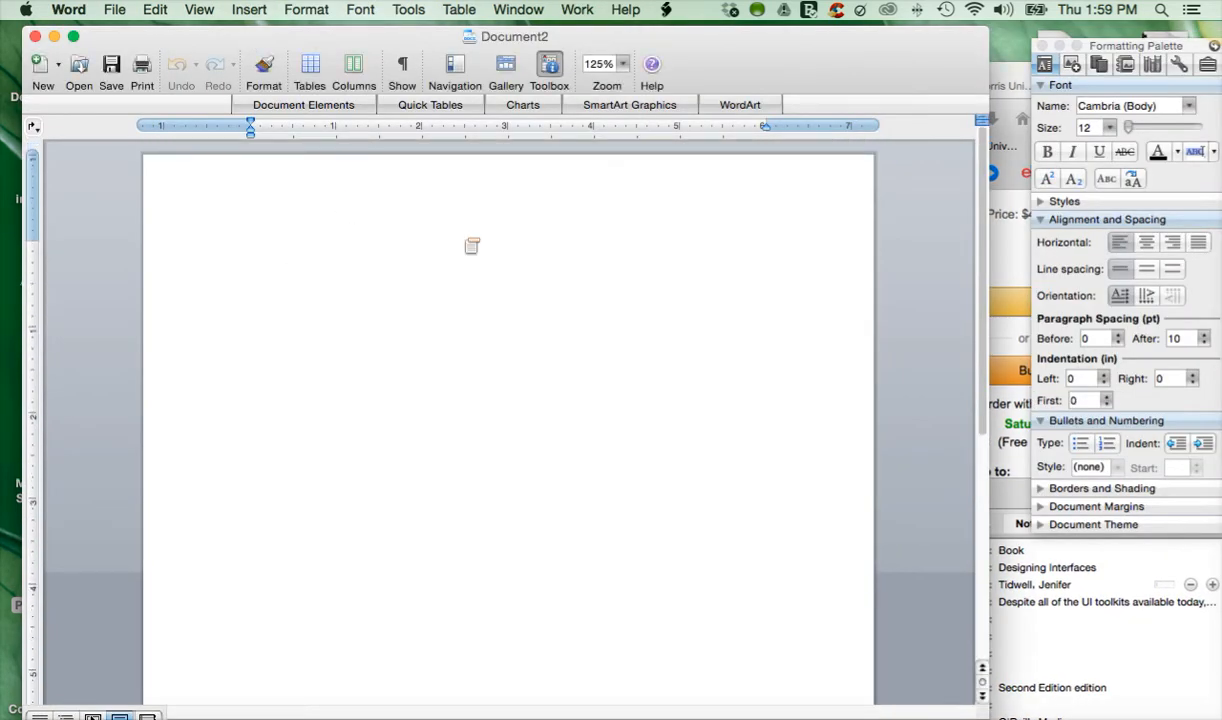
Step: Start a Zotero citation in the document using the American Psychological Association 6th edition style, formatted with Fields
left_click(666, 10)
mouse_move(686, 66)
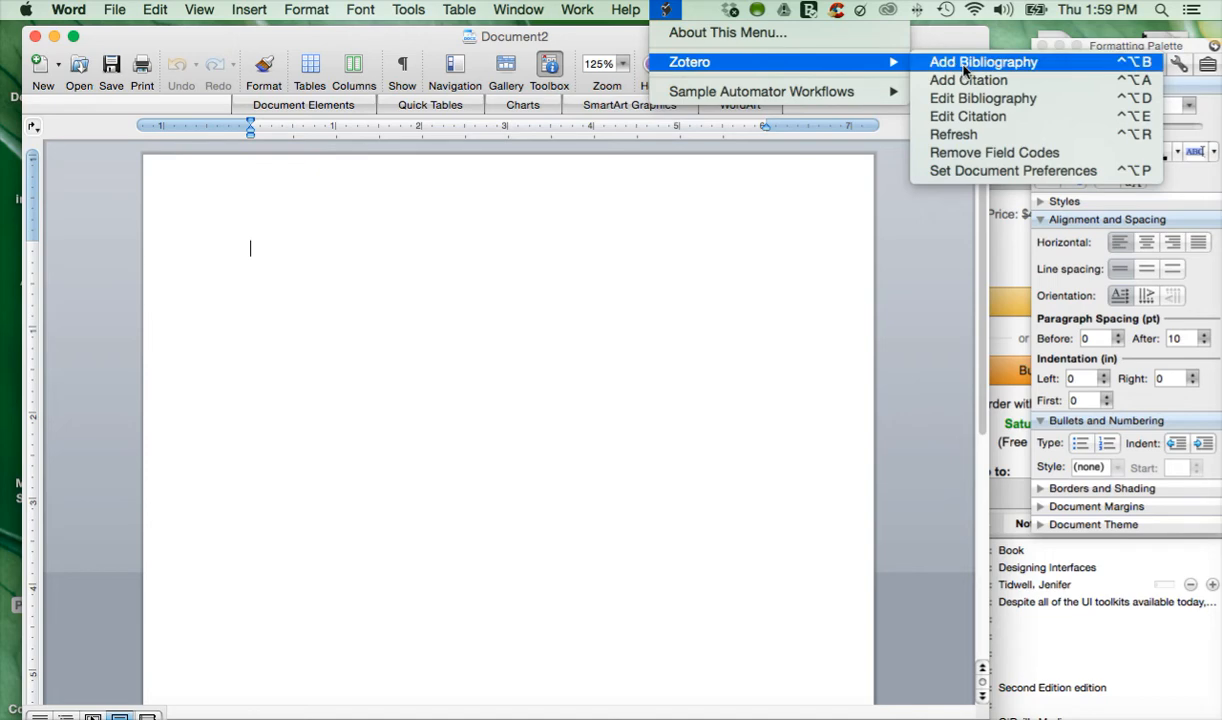
left_click(965, 170)
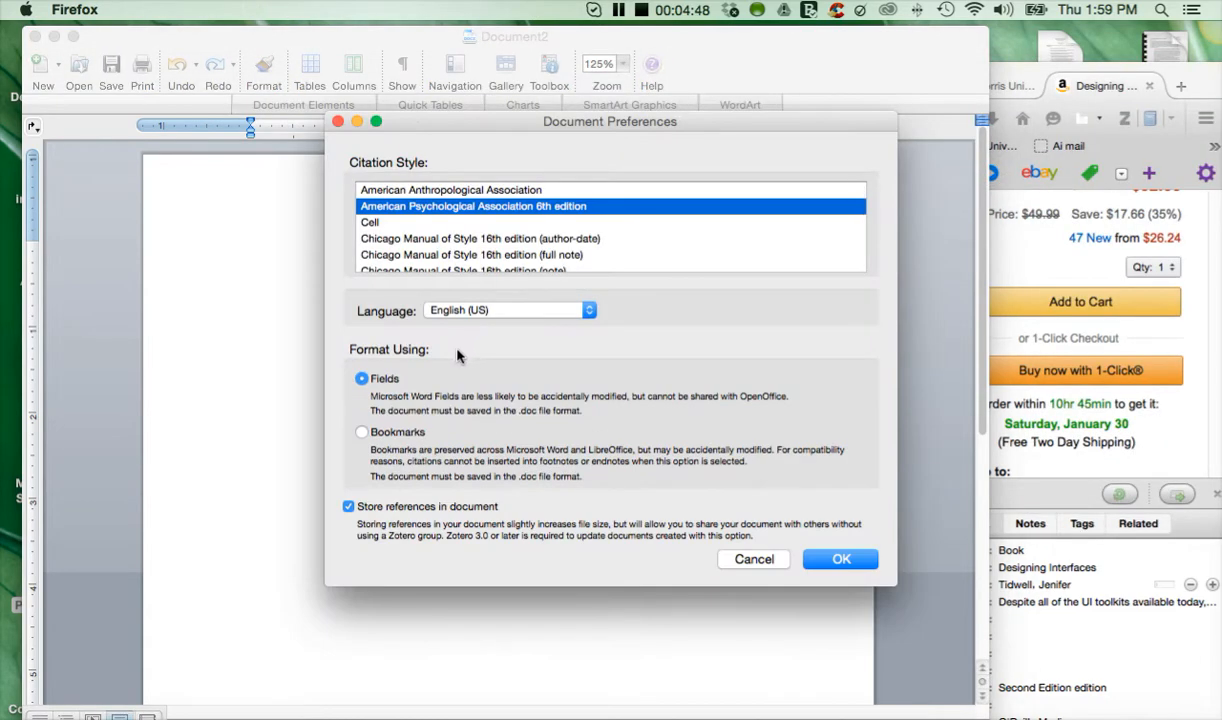
scroll(440, 220, "down", 5)
scroll(459, 217, "up", 6)
left_click(838, 560)
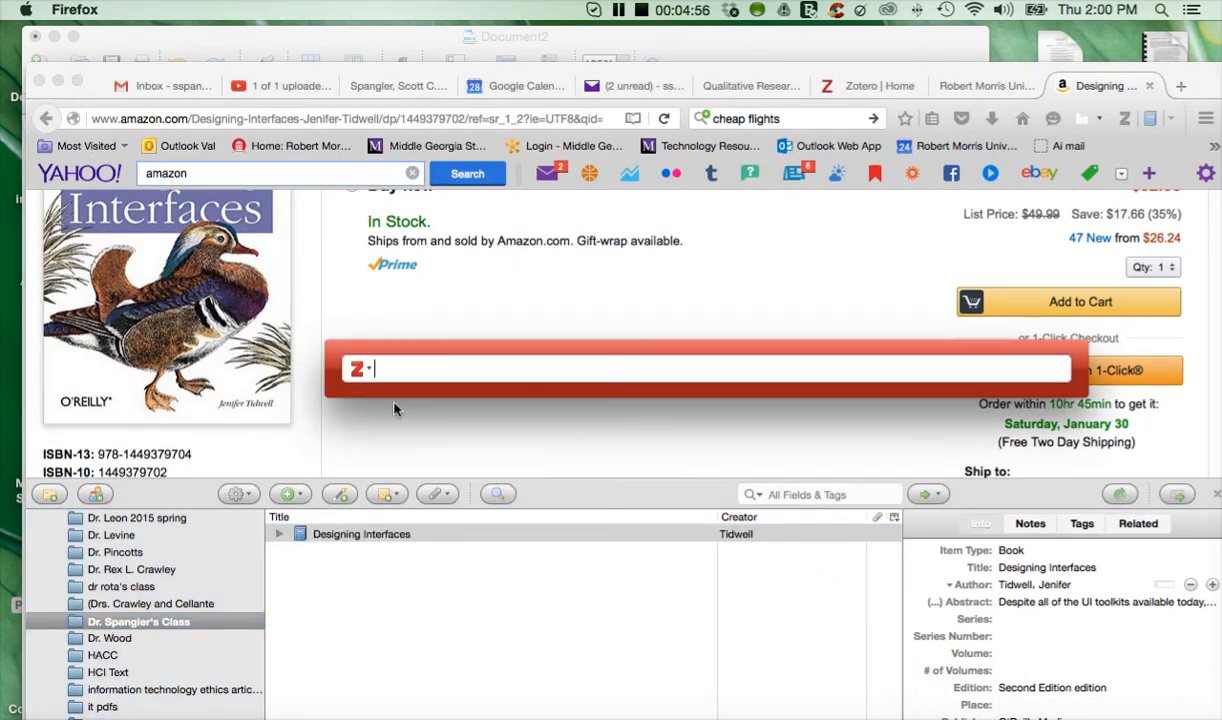
Step: Insert the citation for Designing Interfaces from the class collection using Classic View, and return to the Word document
left_click(358, 368)
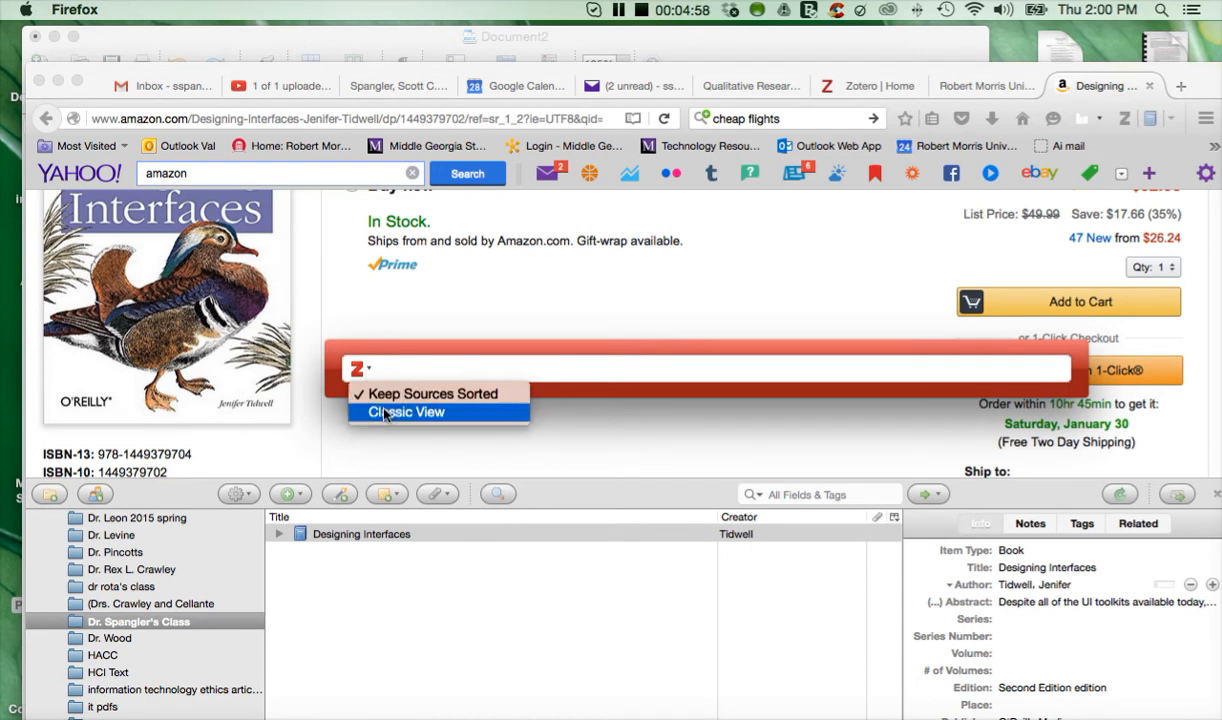
left_click(380, 412)
scroll(451, 377, "down", 4)
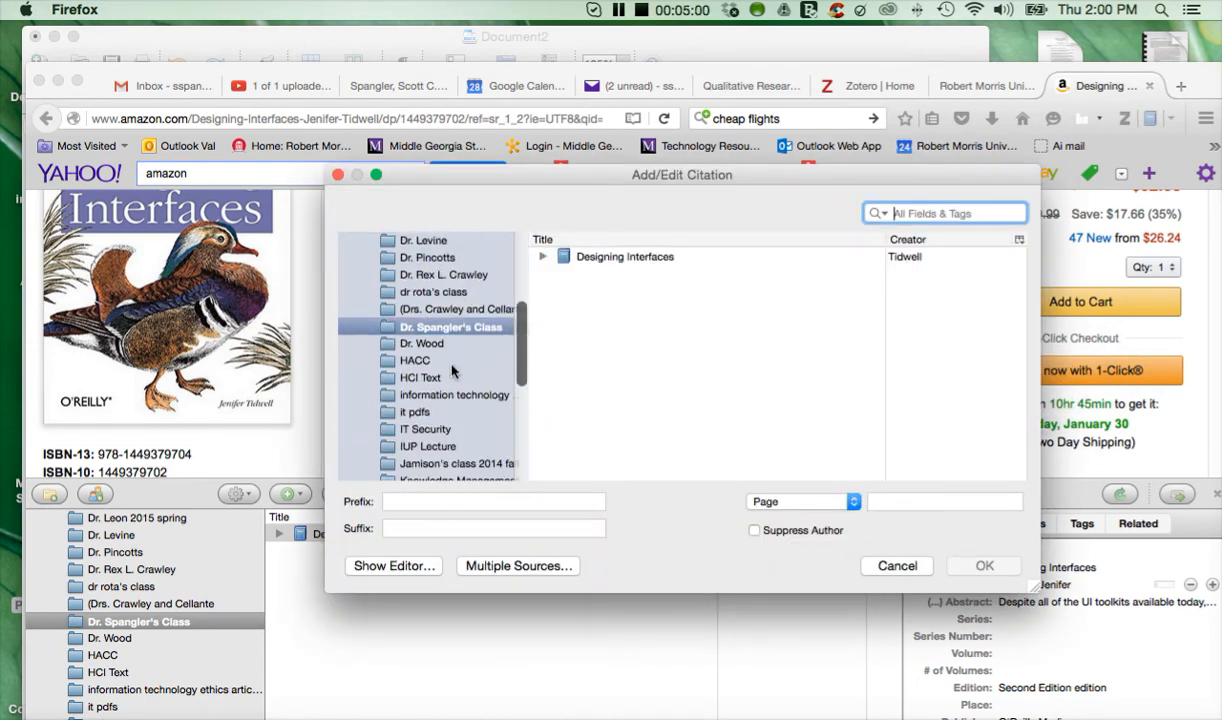
left_click(388, 328)
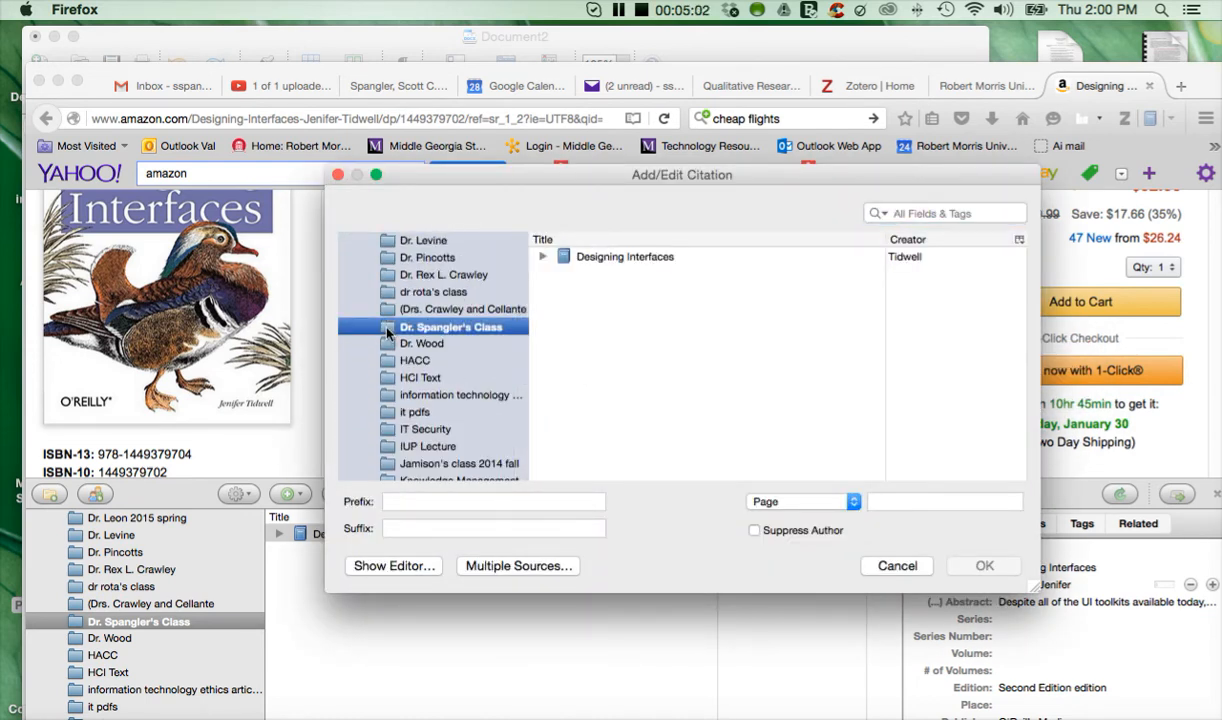
left_click(565, 259)
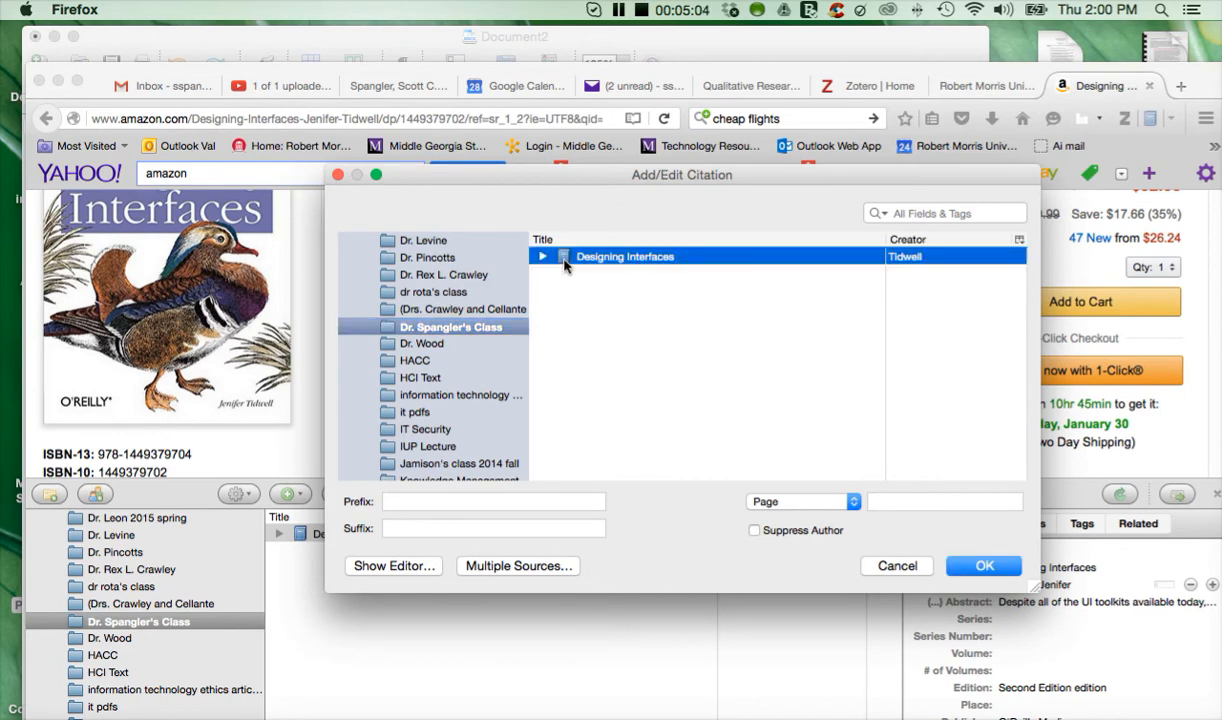
left_click(976, 566)
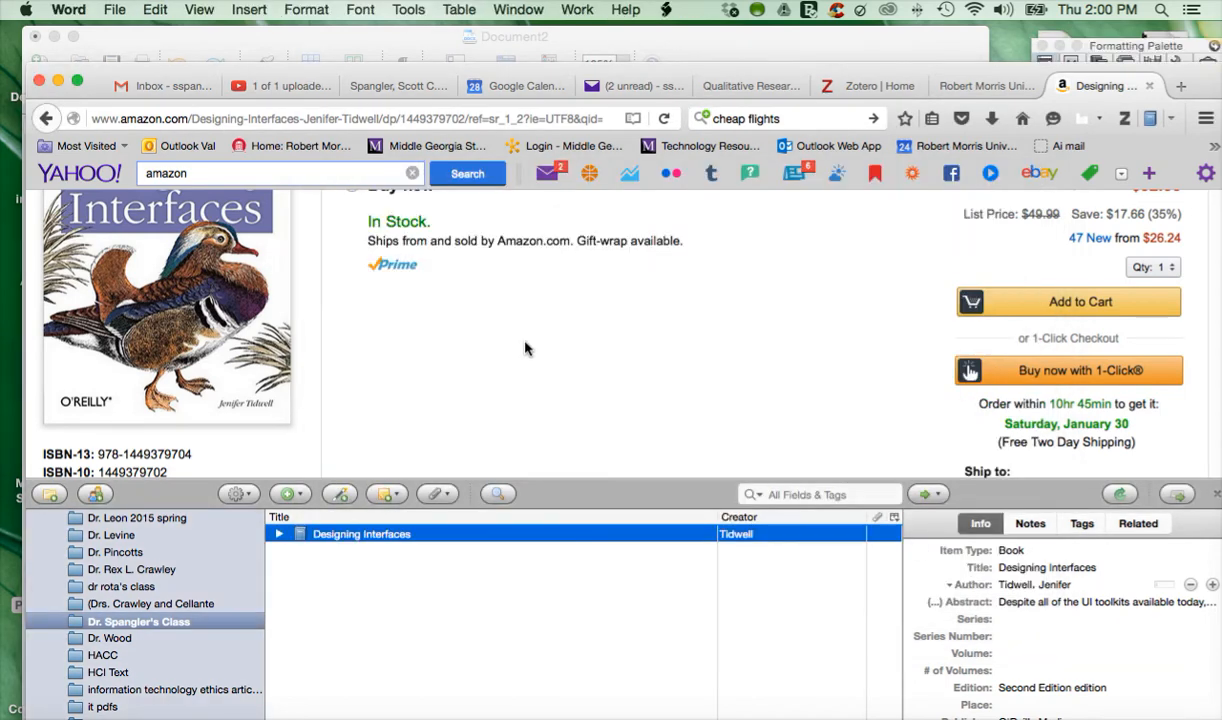
left_click(312, 251)
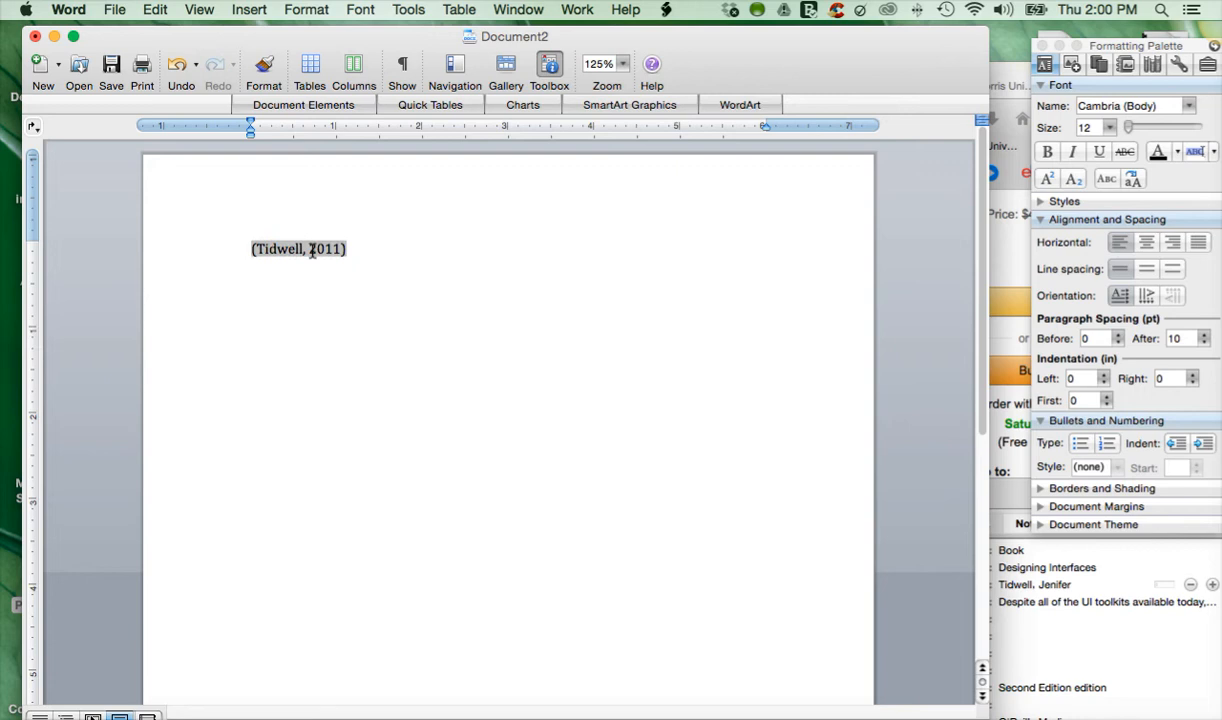
Step: Rework the Designing Interfaces citation into narrative form, with the author's surname in the possessive followed by (2011)
type("(")
key("Left")
key("Left")
key("Left")
key("Left")
key("Left")
key("Left")
key("Left")
key("Left")
key("Left")
key("Left")
key("BackSpace")
left_click(302, 250)
key("BackSpace")
type("'s")
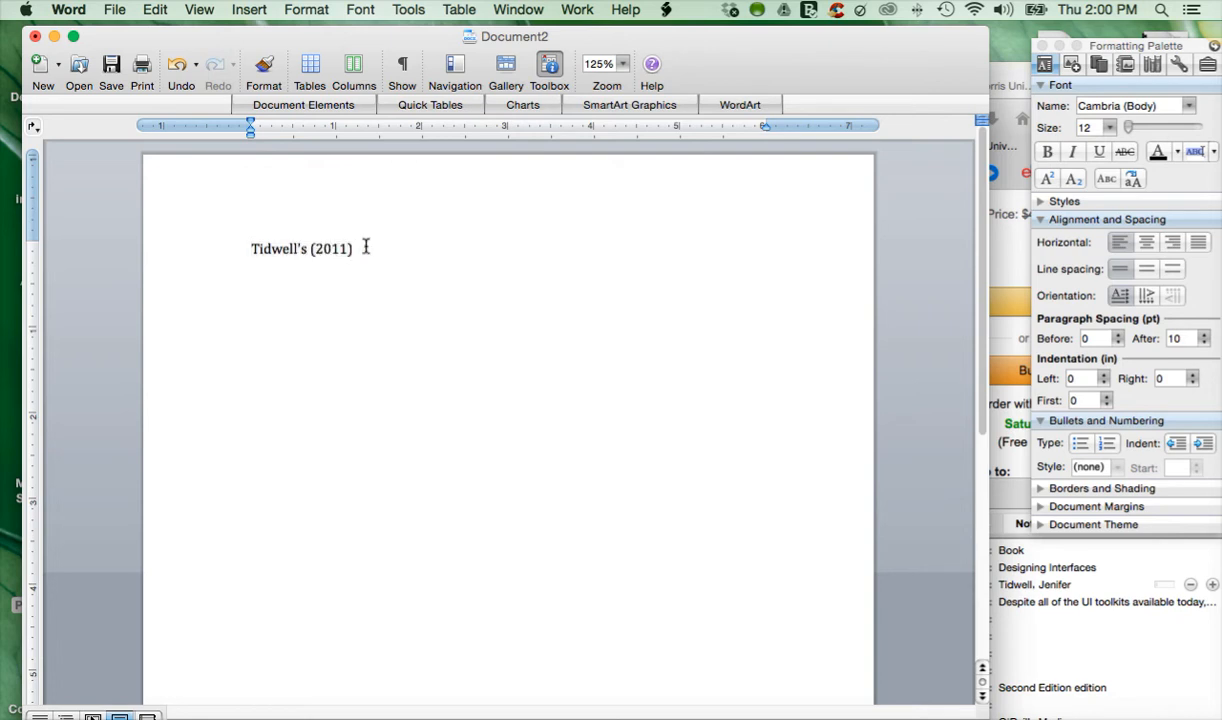
Step: Insert a Zotero citation for User and Task Analysis for Interface Design on a new line below the first citation
left_click(366, 247)
key("Return")
left_click(665, 9)
mouse_move(690, 65)
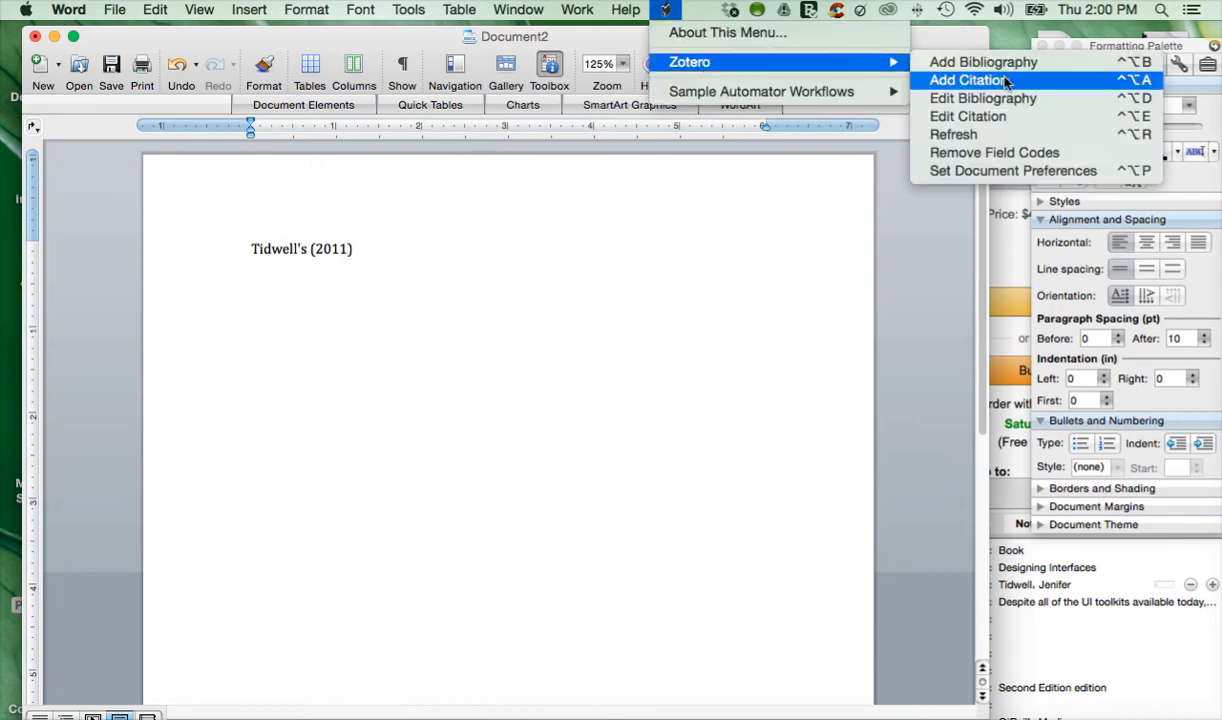
left_click(1006, 82)
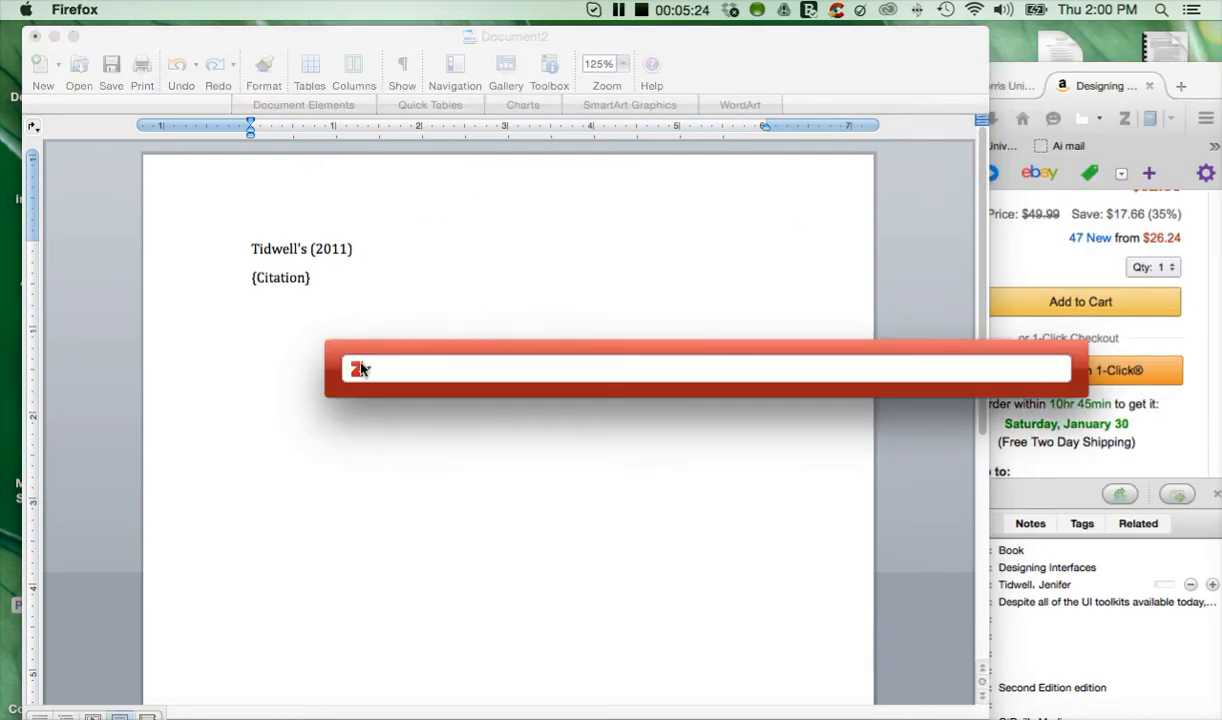
type("hacko")
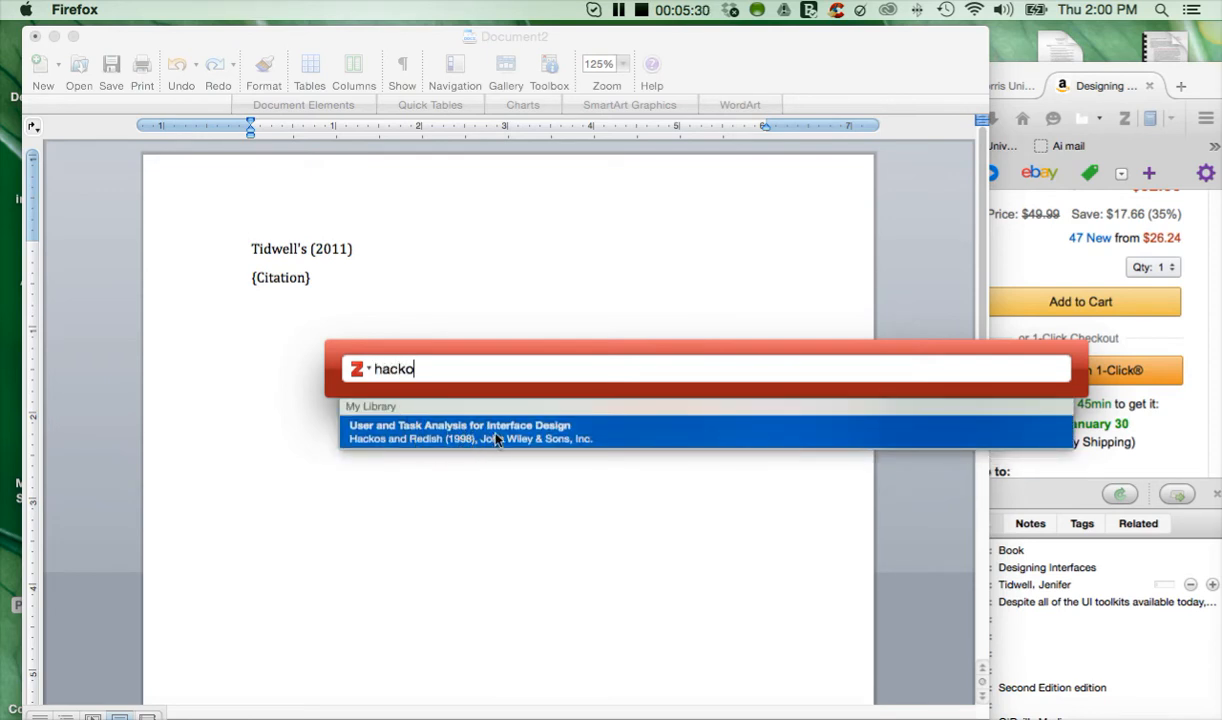
left_click(495, 438)
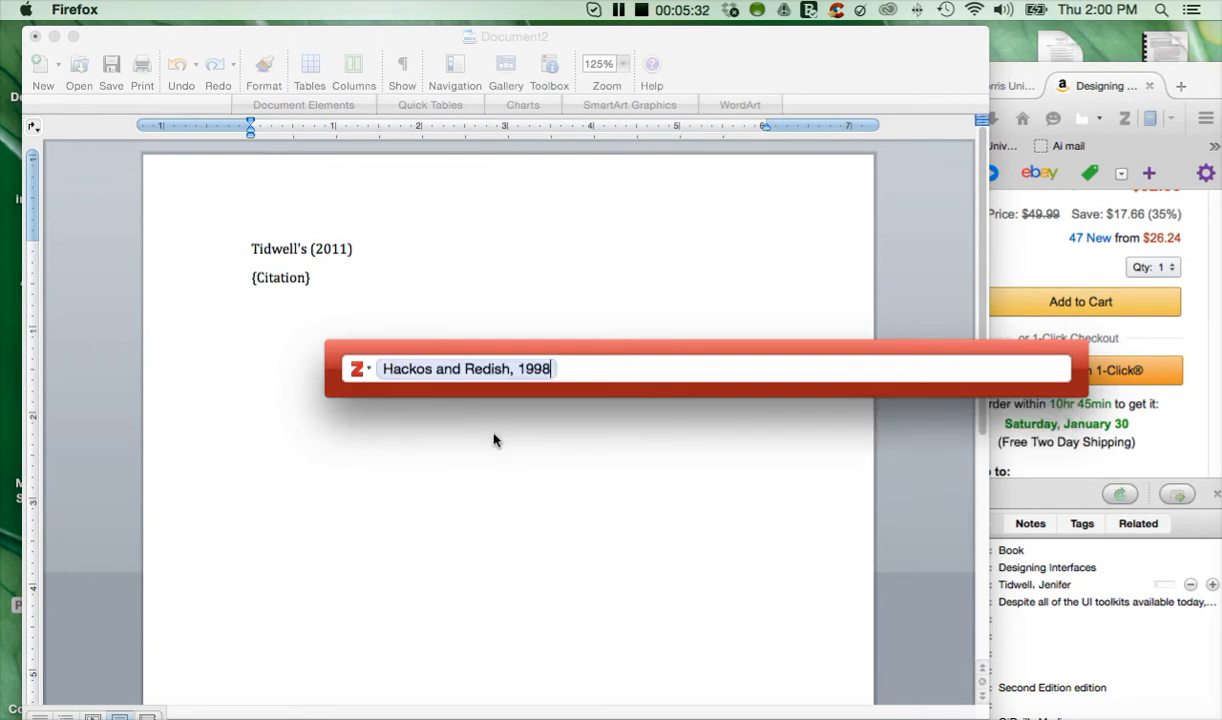
key("Return")
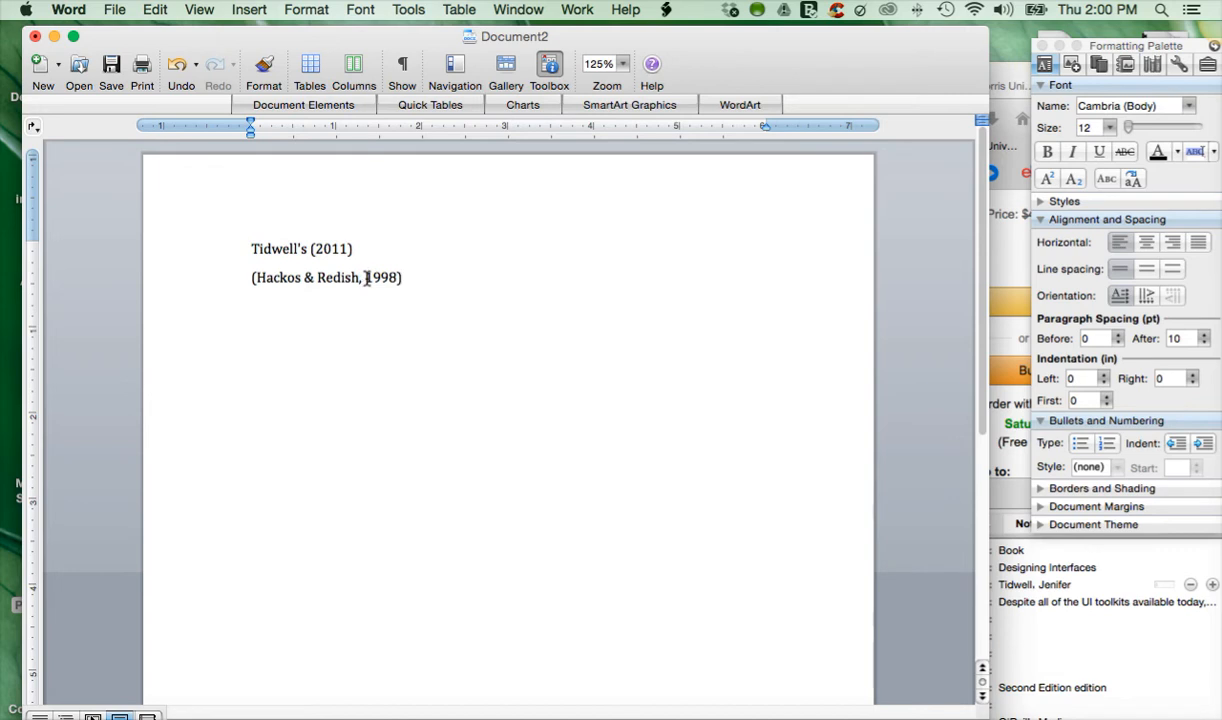
Step: Rework the second citation into narrative form, with the authors' surnames in the possessive followed by (1998)
left_click(252, 277)
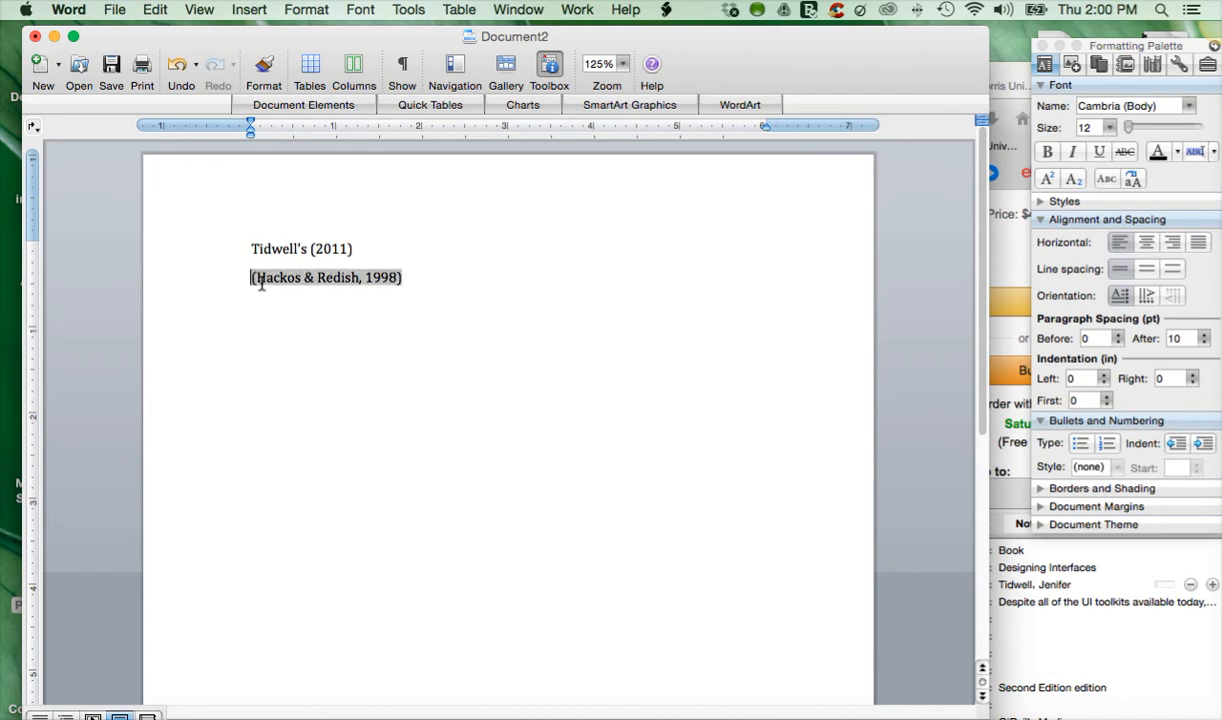
key("Delete")
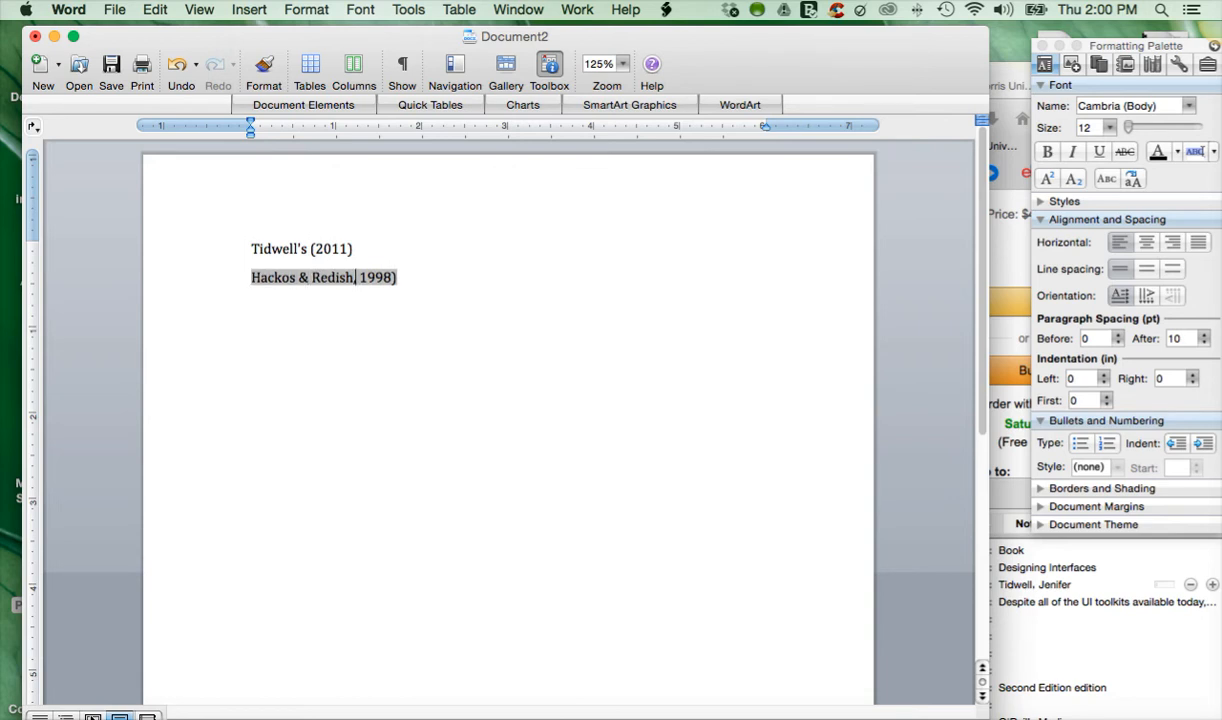
type("(")
key("Left")
key("BackSpace")
type("'s")
Step: Continue the second citation's line with the text: states that an interface is “a bridge between the world and product or system and the world of users
left_click(438, 278)
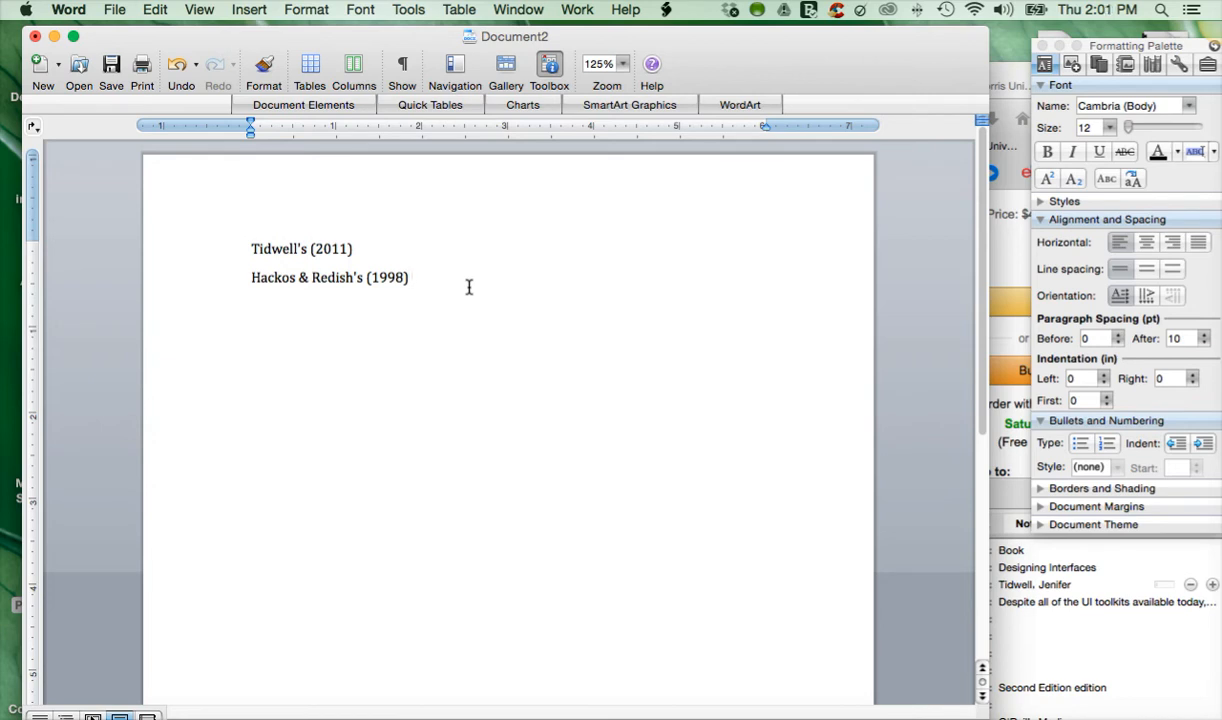
type("states that an interface is “a brid")
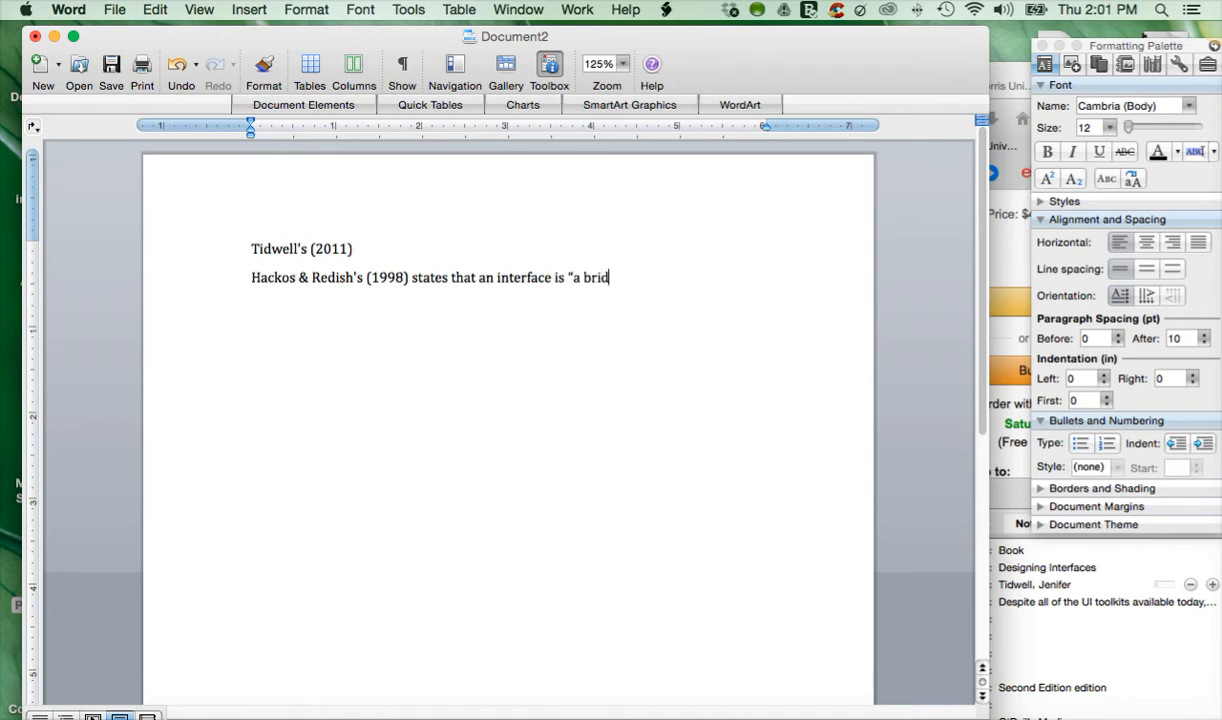
type("e between the world and p")
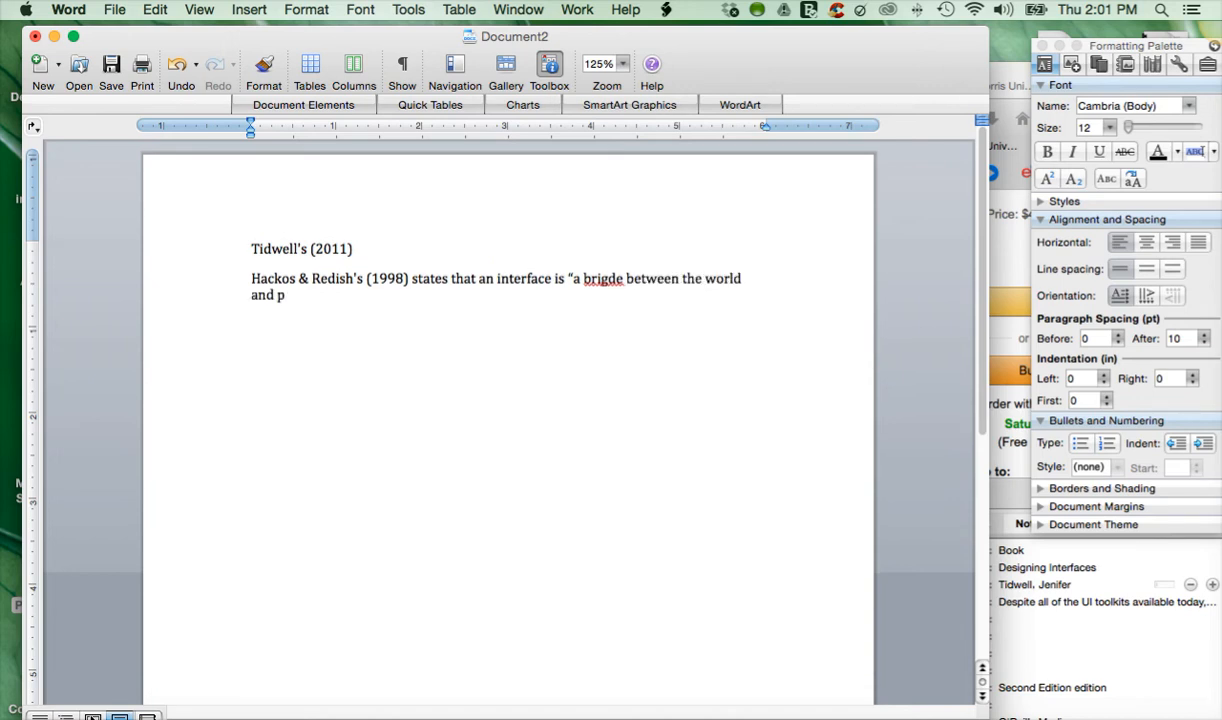
type("roduct or system")
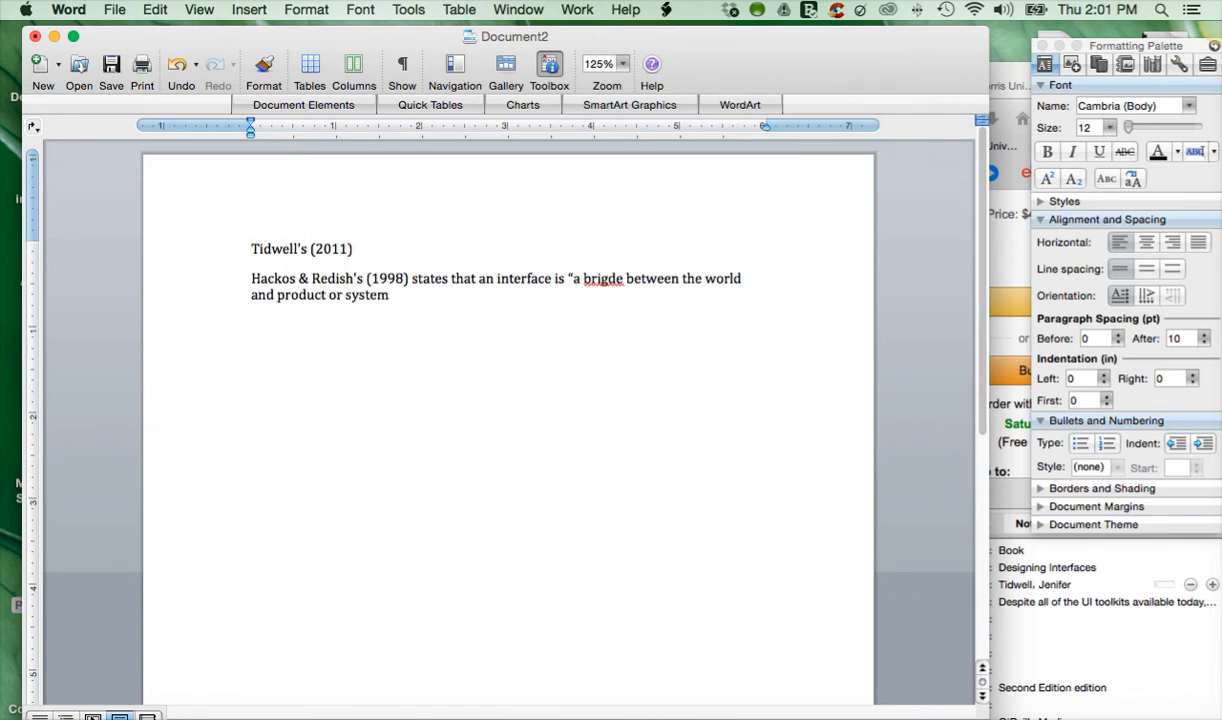
type(" and the worold of")
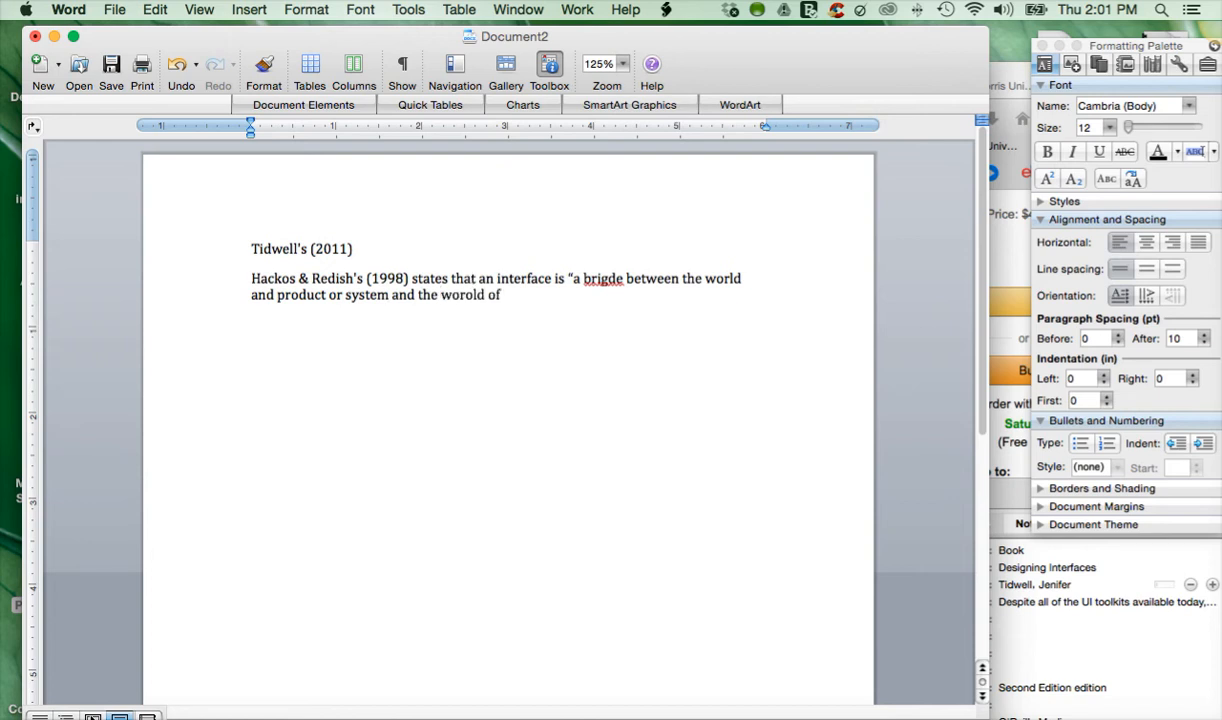
type(" users")
Step: Correct the misspelled words in the quotation to “bridge” and “world”, and close it with the page reference (p. 5)
right_click(584, 270)
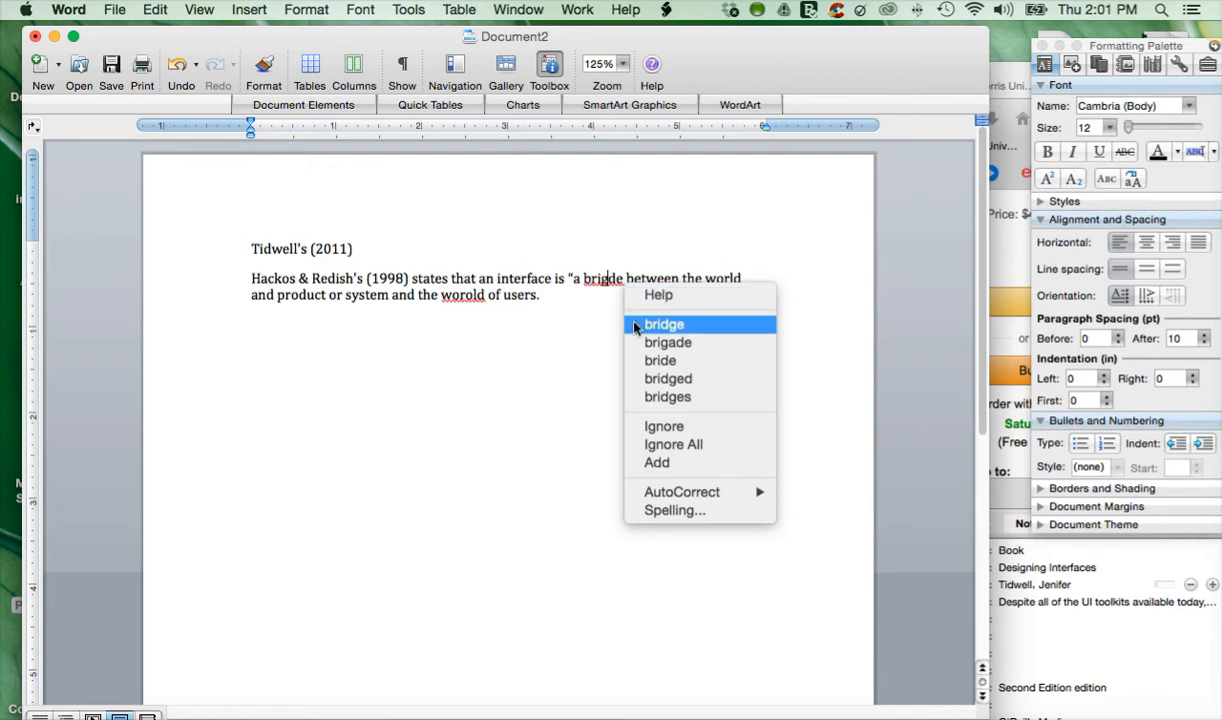
left_click(608, 318)
right_click(474, 303)
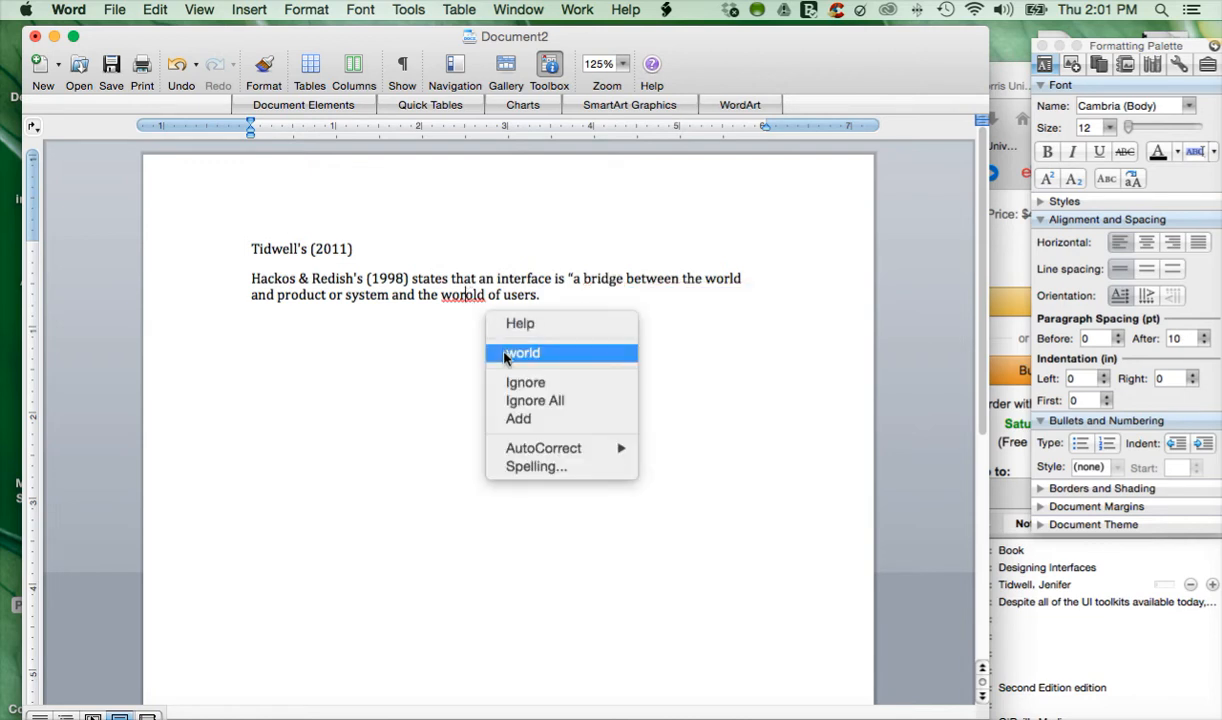
left_click(610, 355)
left_click(550, 302)
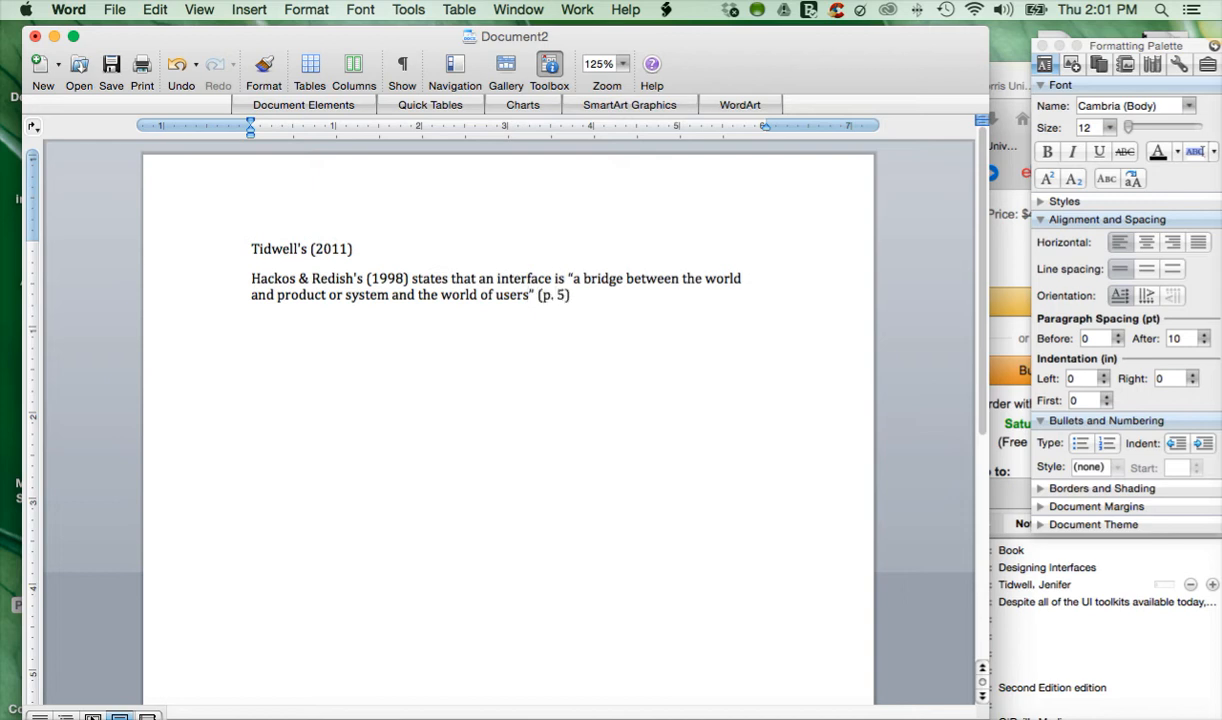
key("Return")
Step: Add a comma after “states” and delete the word “that” from the quotation's lead-in
left_click(427, 277)
type(",")
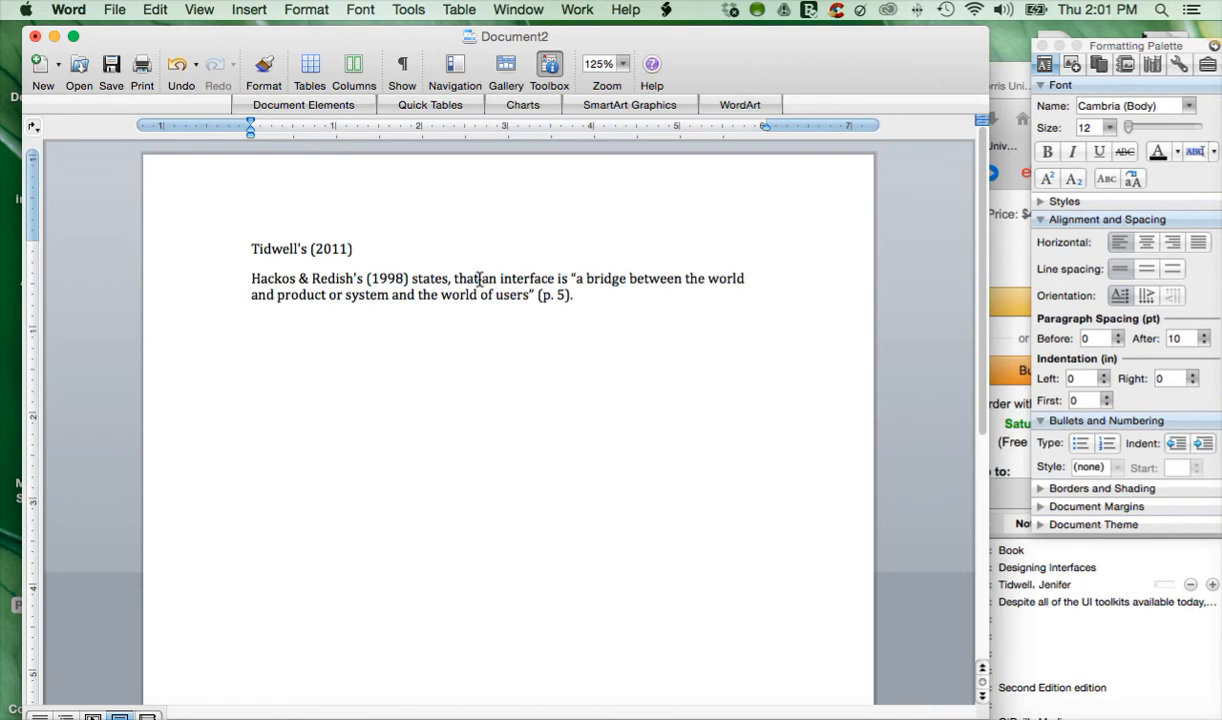
left_click(481, 279)
key("BackSpace")
key("BackSpace")
key("BackSpace")
key("BackSpace")
key("BackSpace")
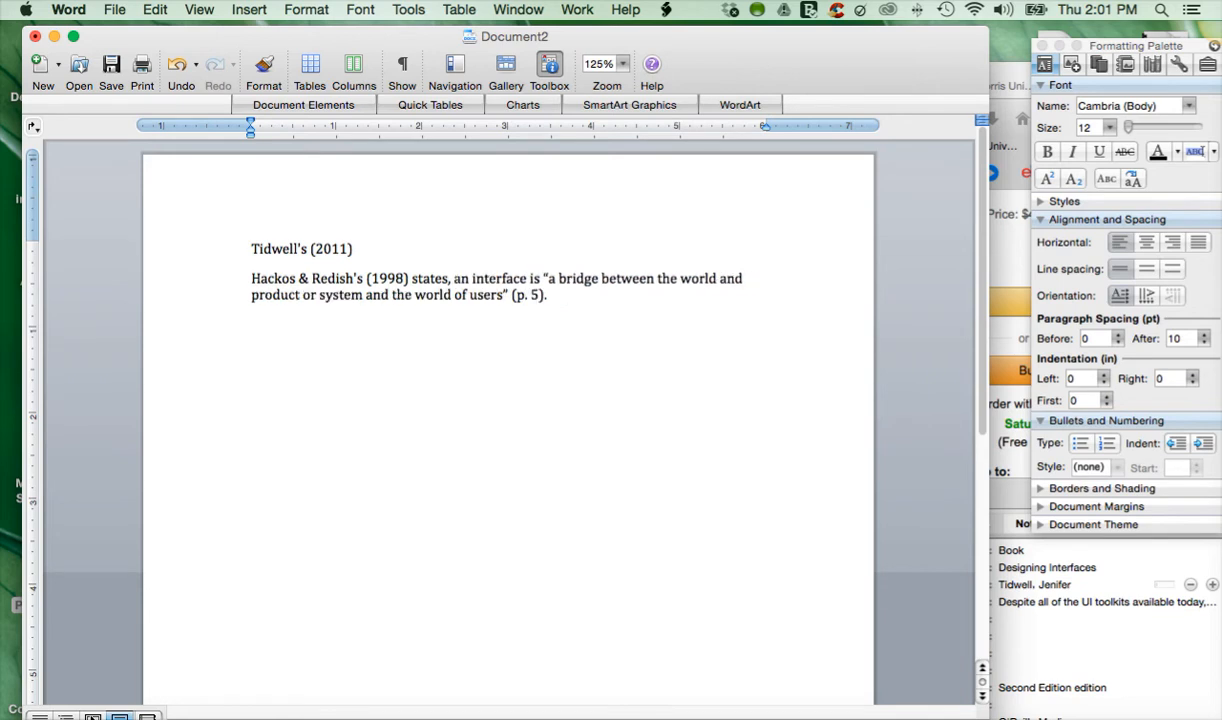
Step: Delete the comma after “states” in the quotation's lead-in
left_click(584, 350)
left_click(451, 282)
key("BackSpace")
key("BackSpace")
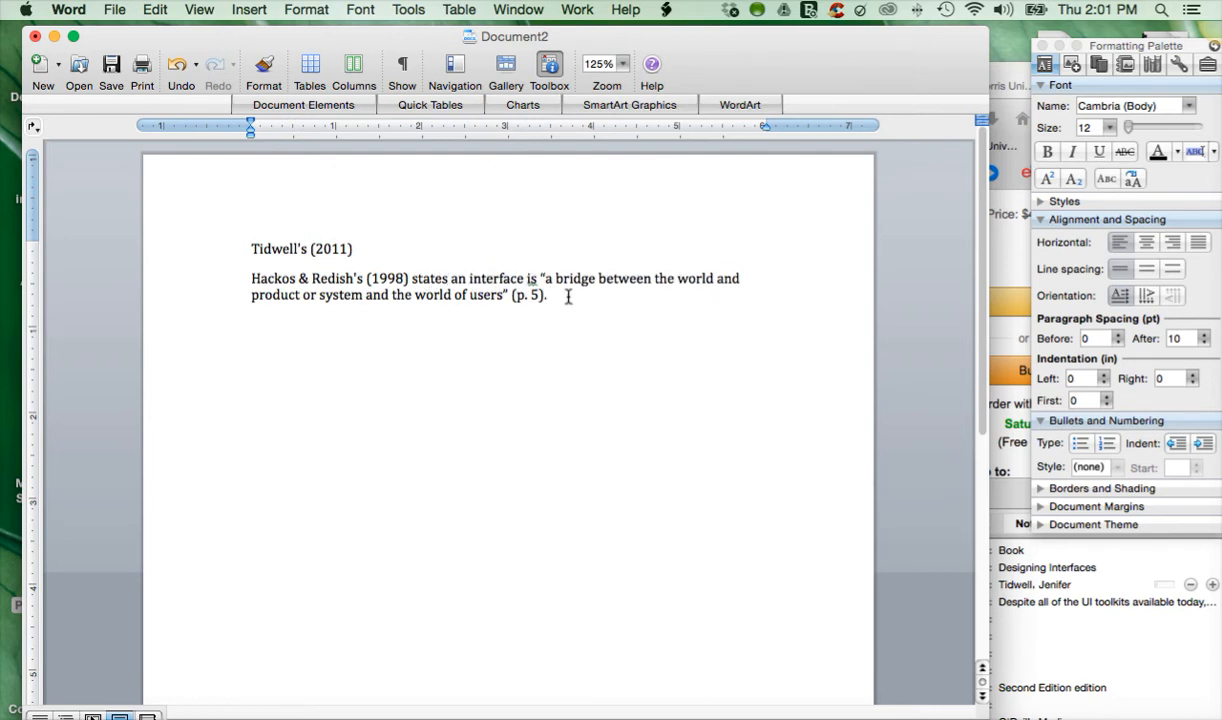
right_click(531, 279)
key("Escape")
Step: Add the Zotero bibliography on a new line below the quotation
left_click(562, 297)
type("Refe")
left_click(664, 10)
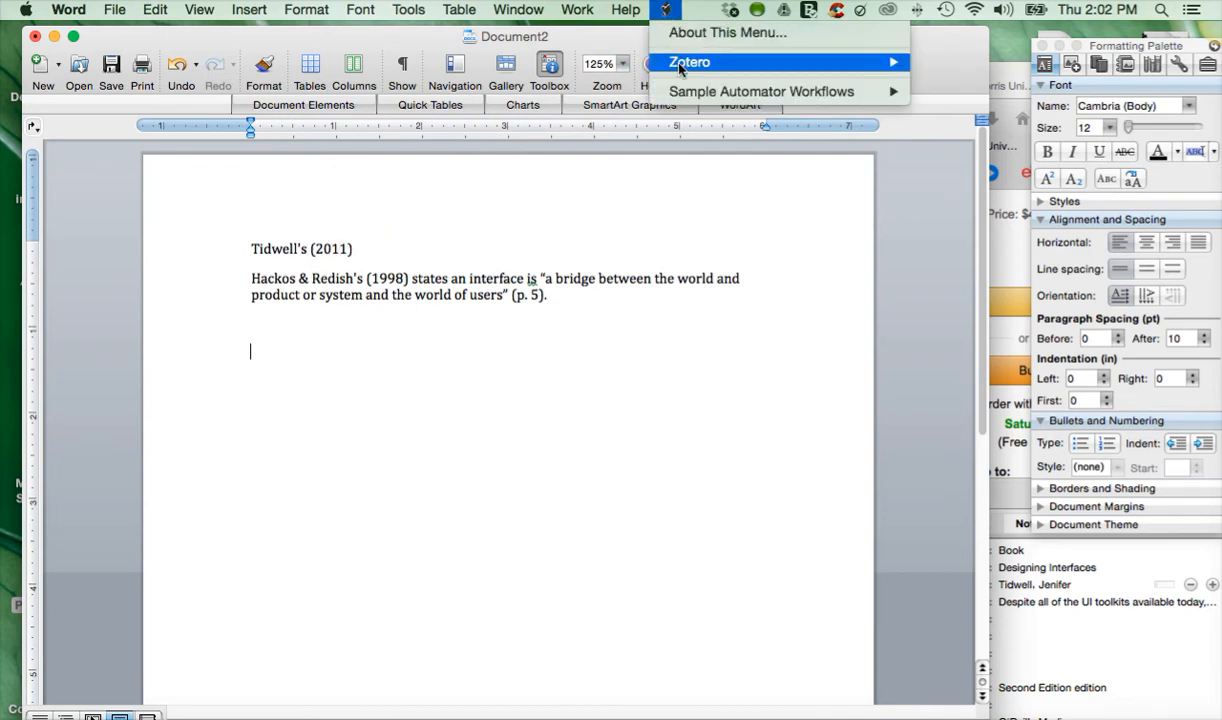
mouse_move(862, 68)
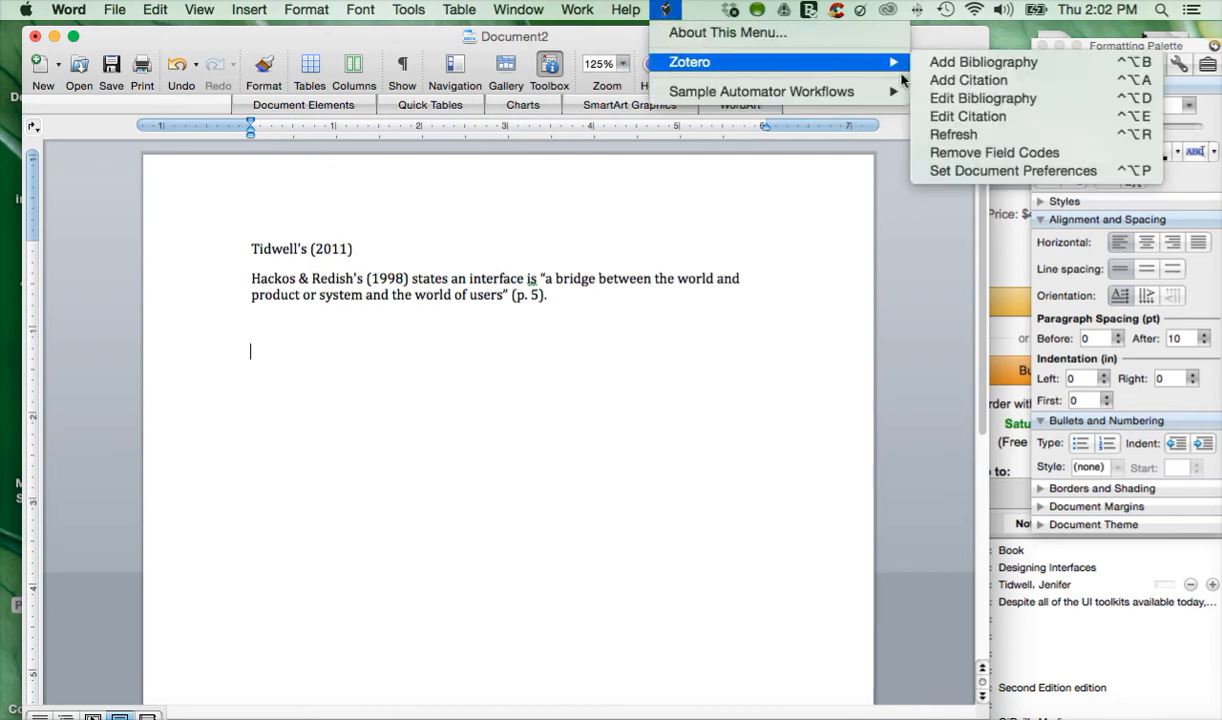
left_click(981, 62)
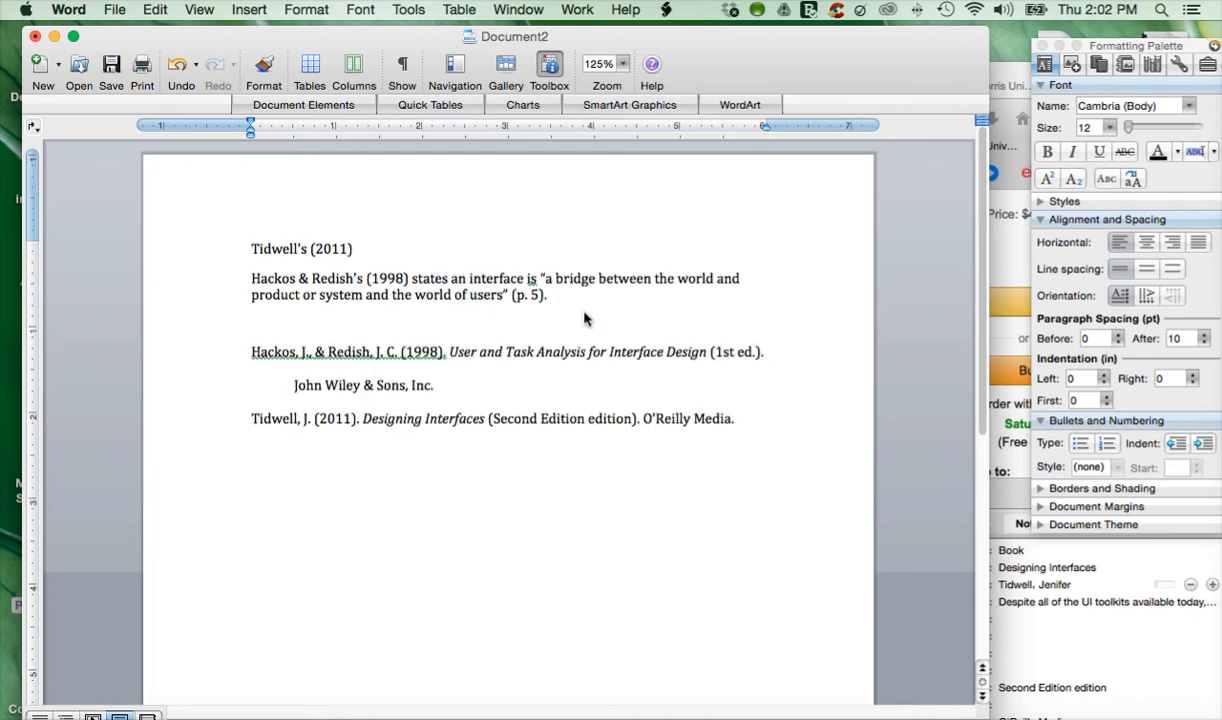
Step: Add the heading “References:” directly above the bibliography, separated from the quotation by blank lines
left_click(503, 327)
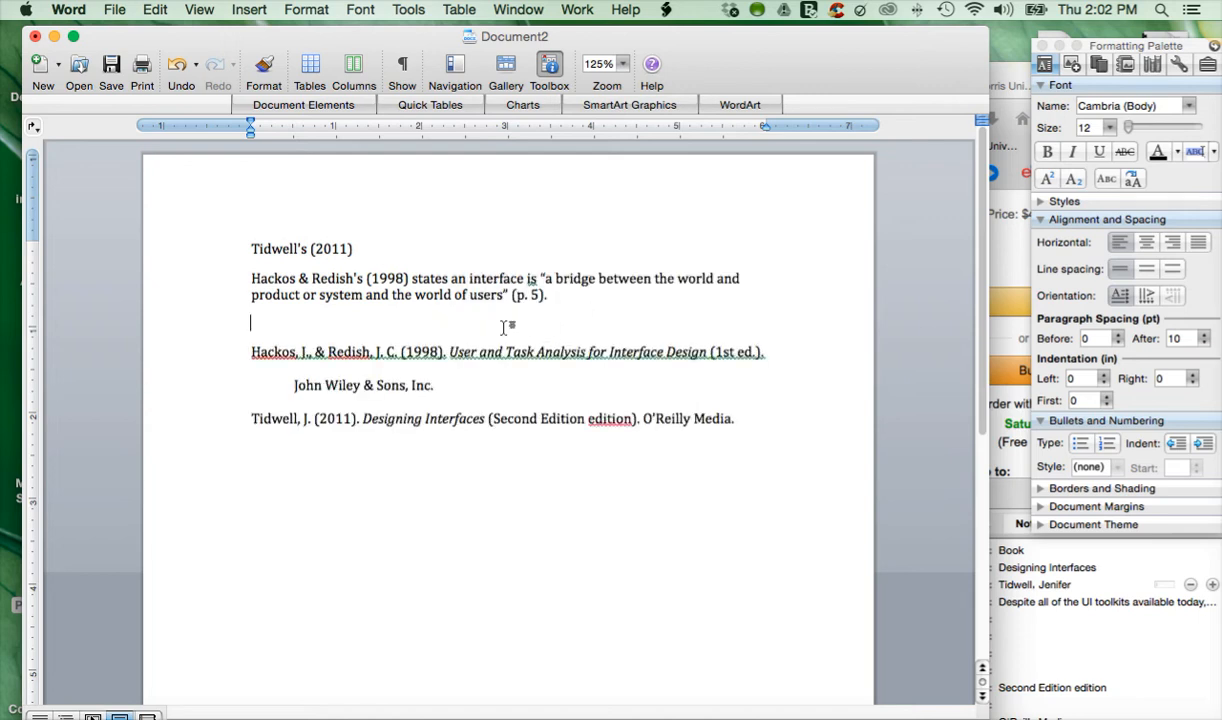
key("Return")
key("Return")
type("References:")
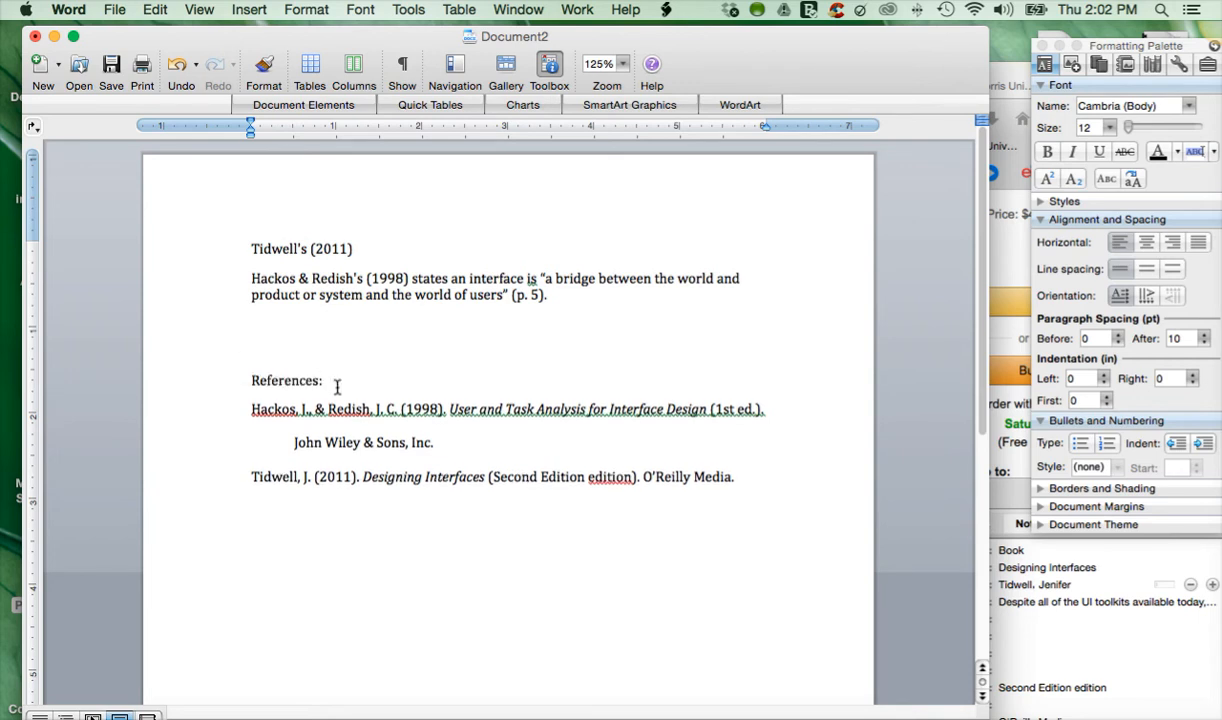
Step: Center the “References:” heading and make it bold
left_click_drag(323, 375, 201, 366)
left_click(1147, 249)
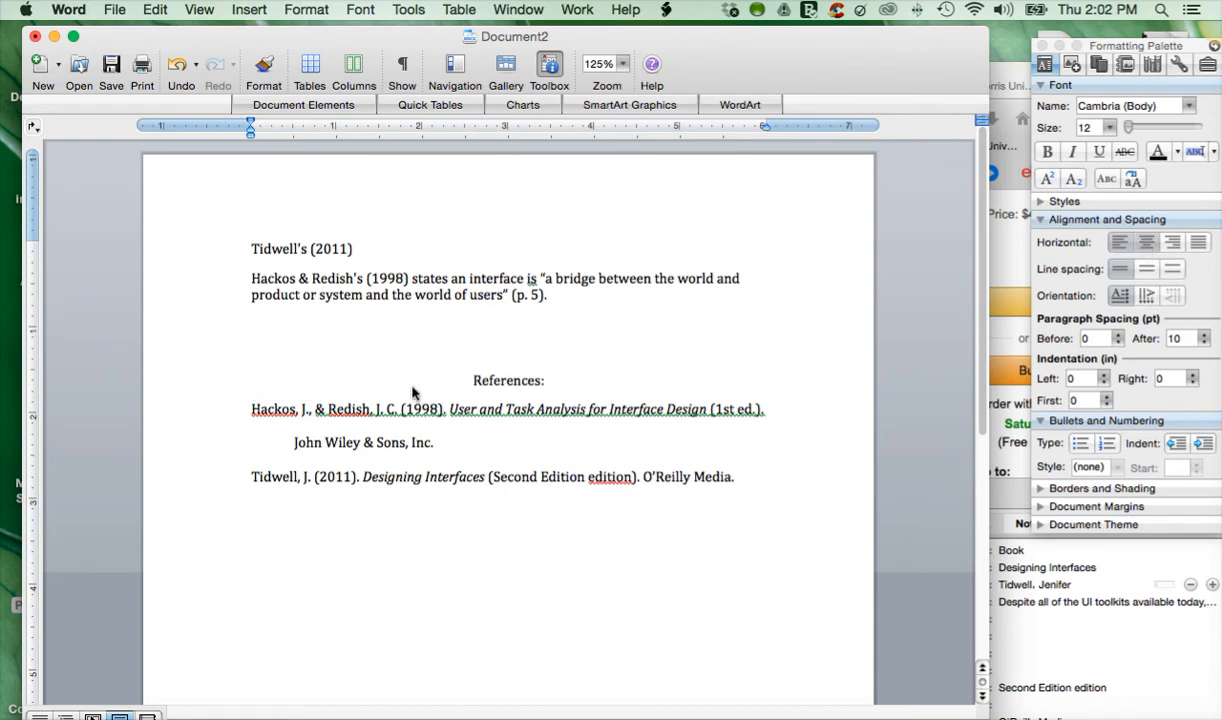
double_click(496, 381)
left_click(538, 381)
double_click(548, 380)
key("super+b")
left_click(611, 364)
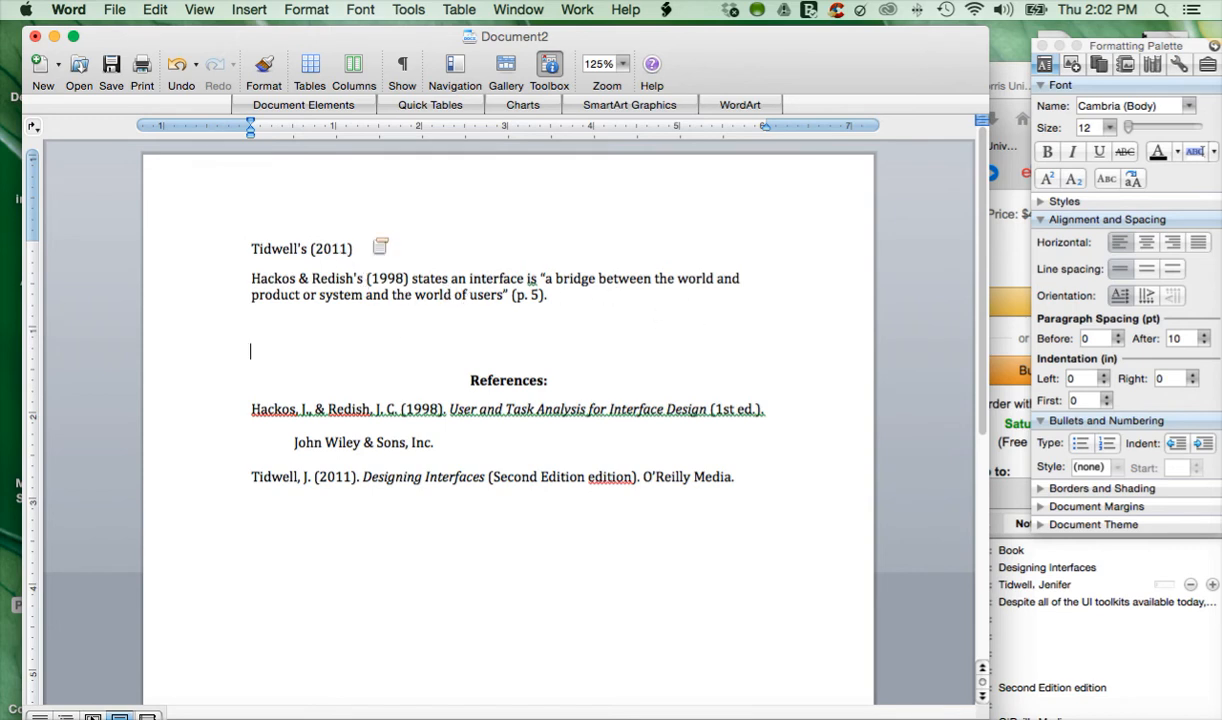
Step: Switch to Firefox and review the attachment and bibliographic details of the Designing Interfaces record in the class collection
left_click_drag(140, 40, 143, 38)
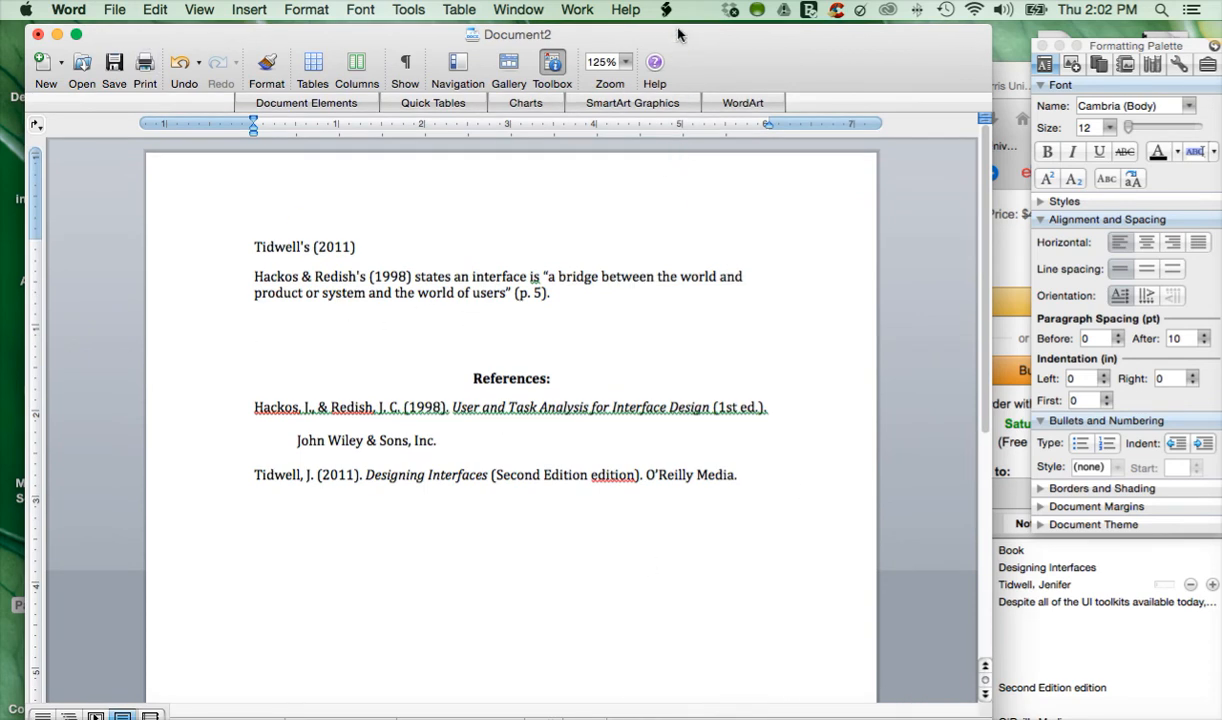
left_click(999, 75)
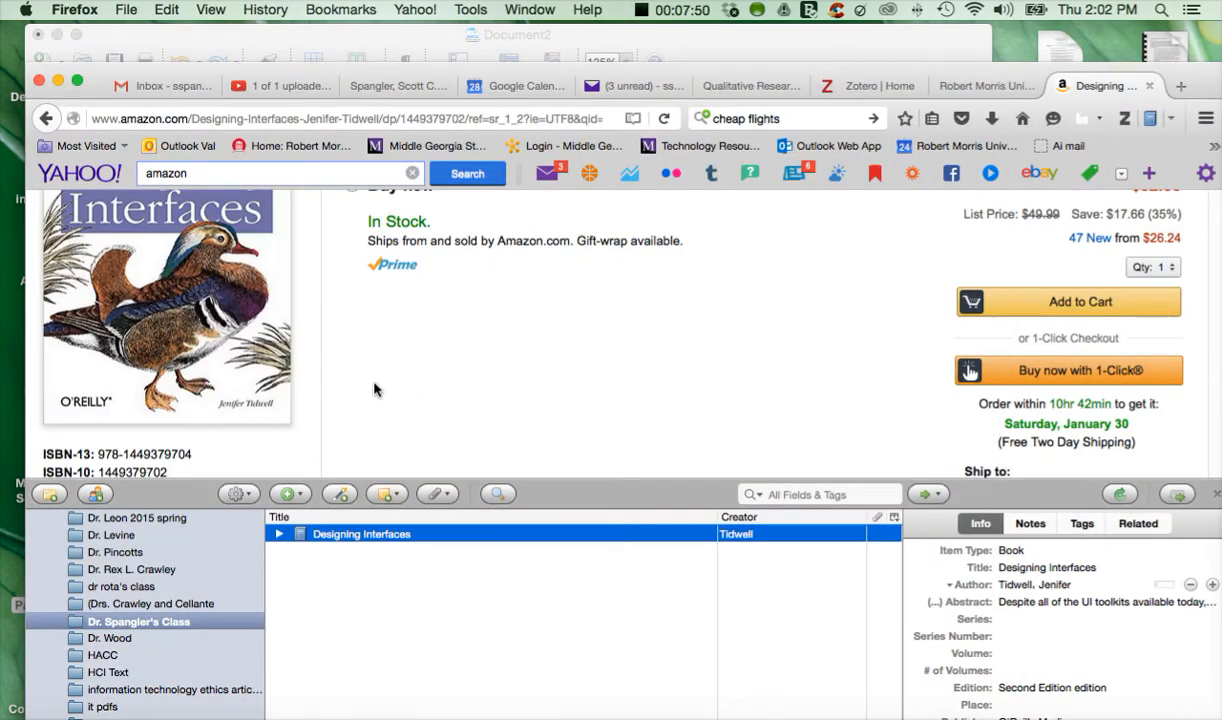
left_click(279, 535)
double_click(303, 537)
scroll(1042, 614, "down", 3)
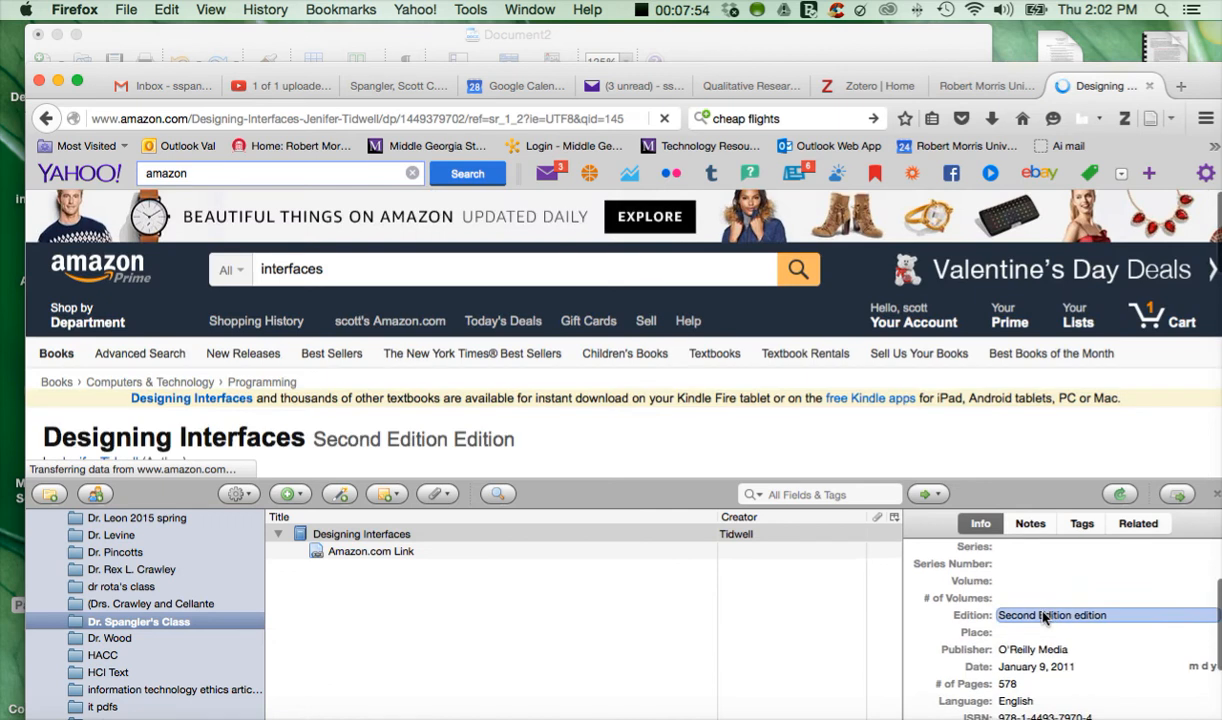
scroll(1045, 617, "up", 3)
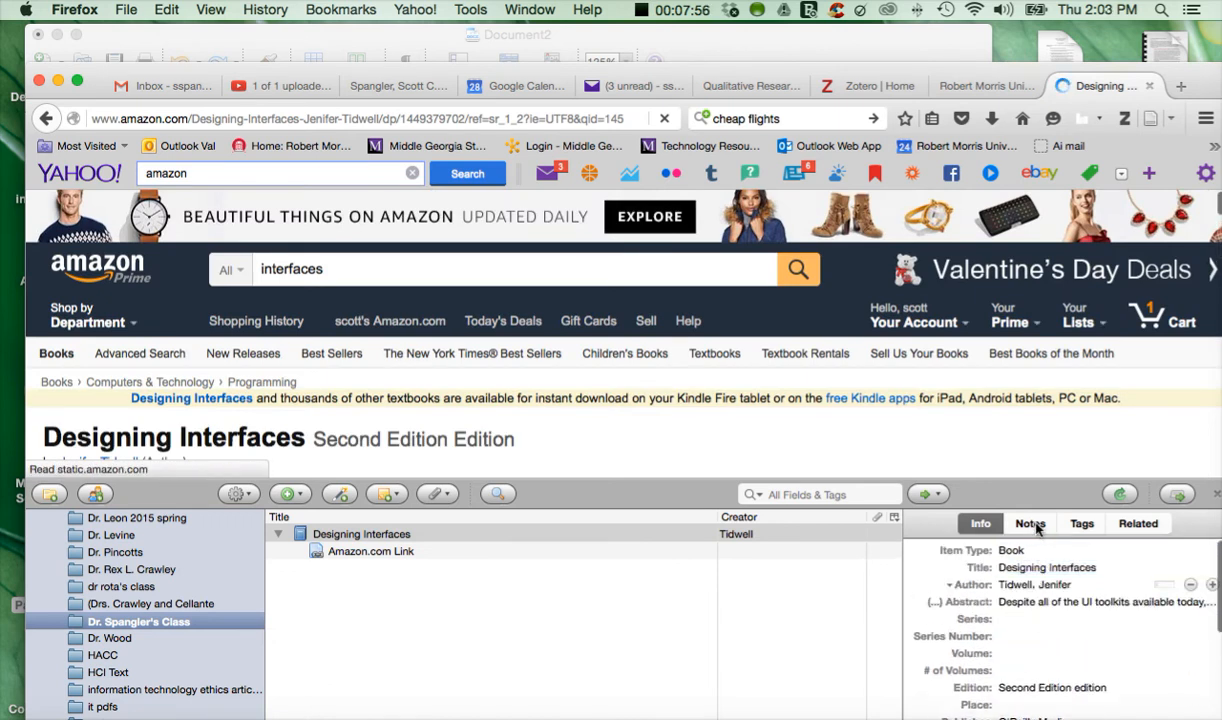
left_click(832, 495)
type("hacos")
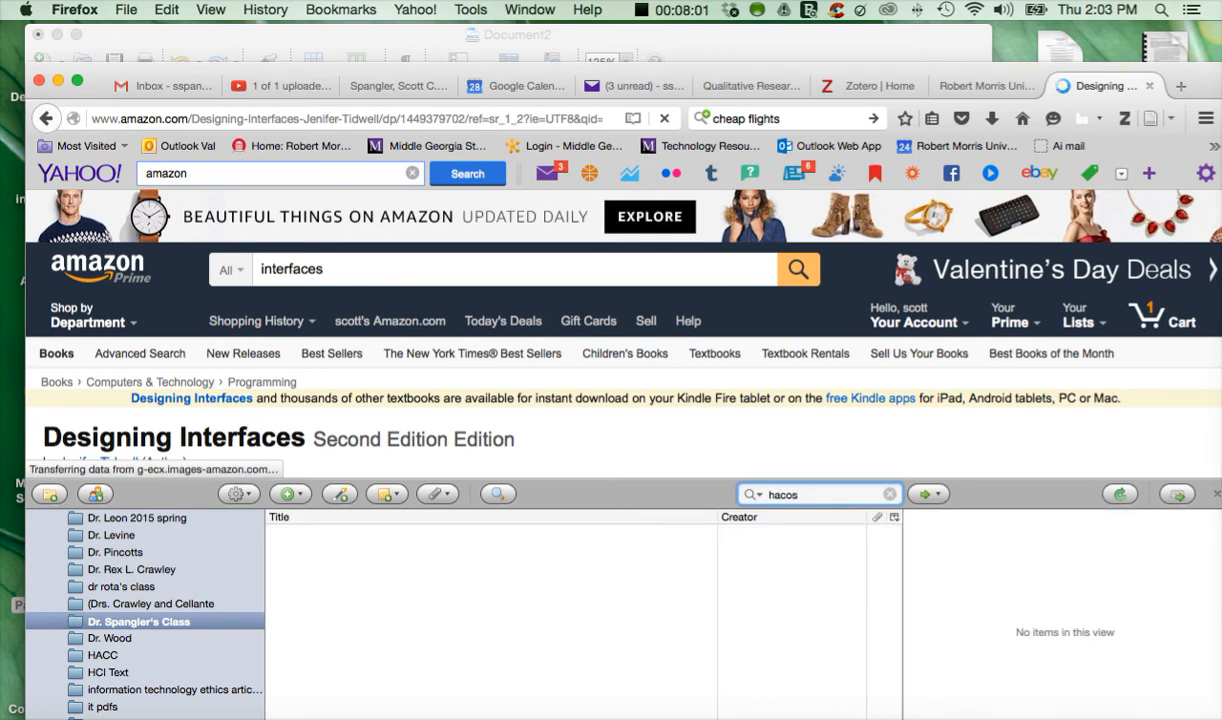
key("BackSpace")
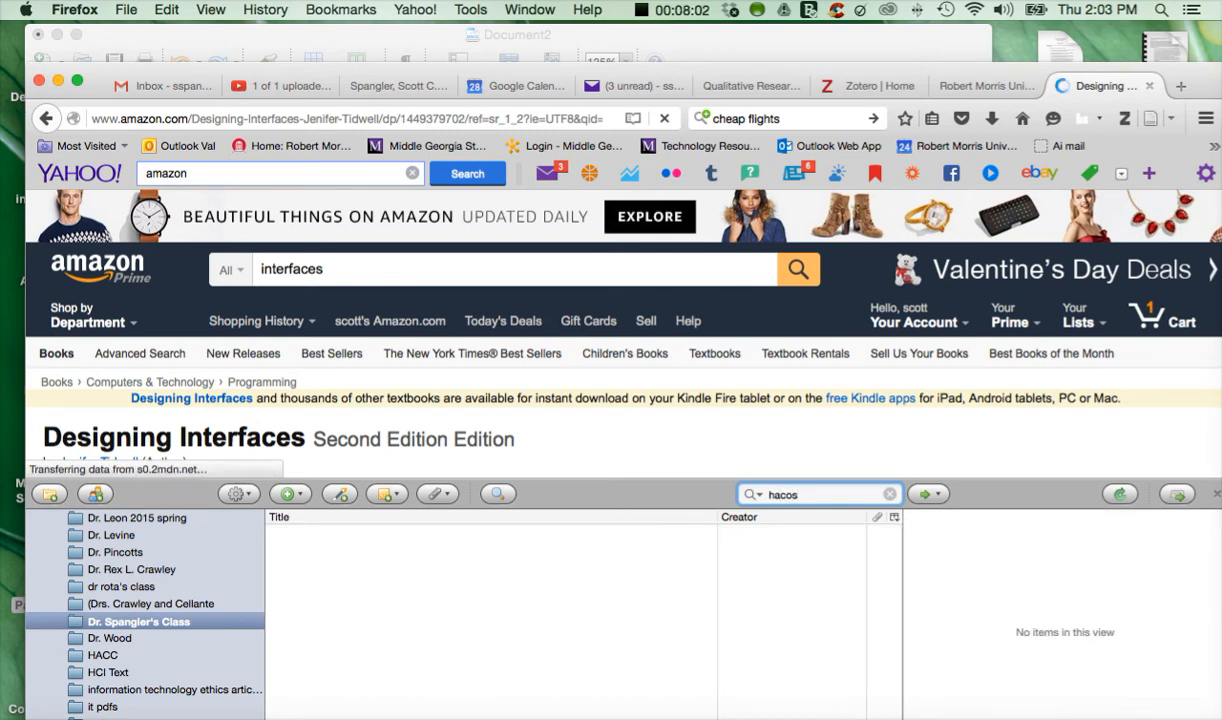
key("Escape")
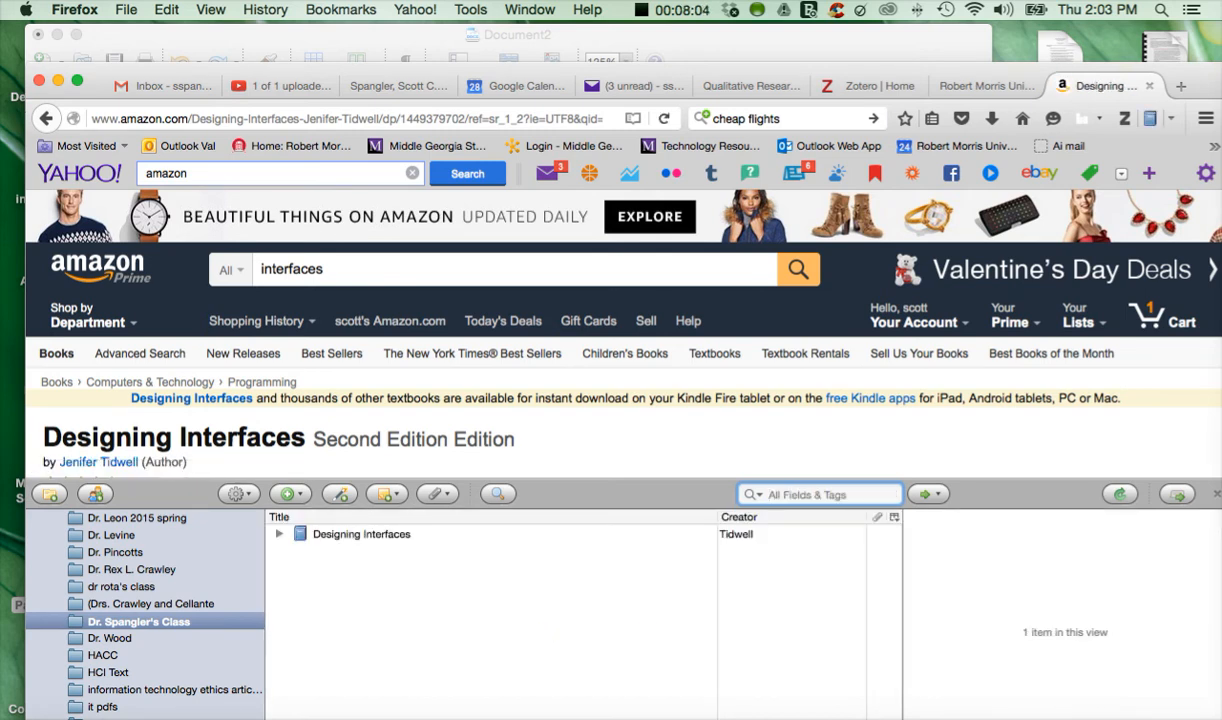
type("reddish")
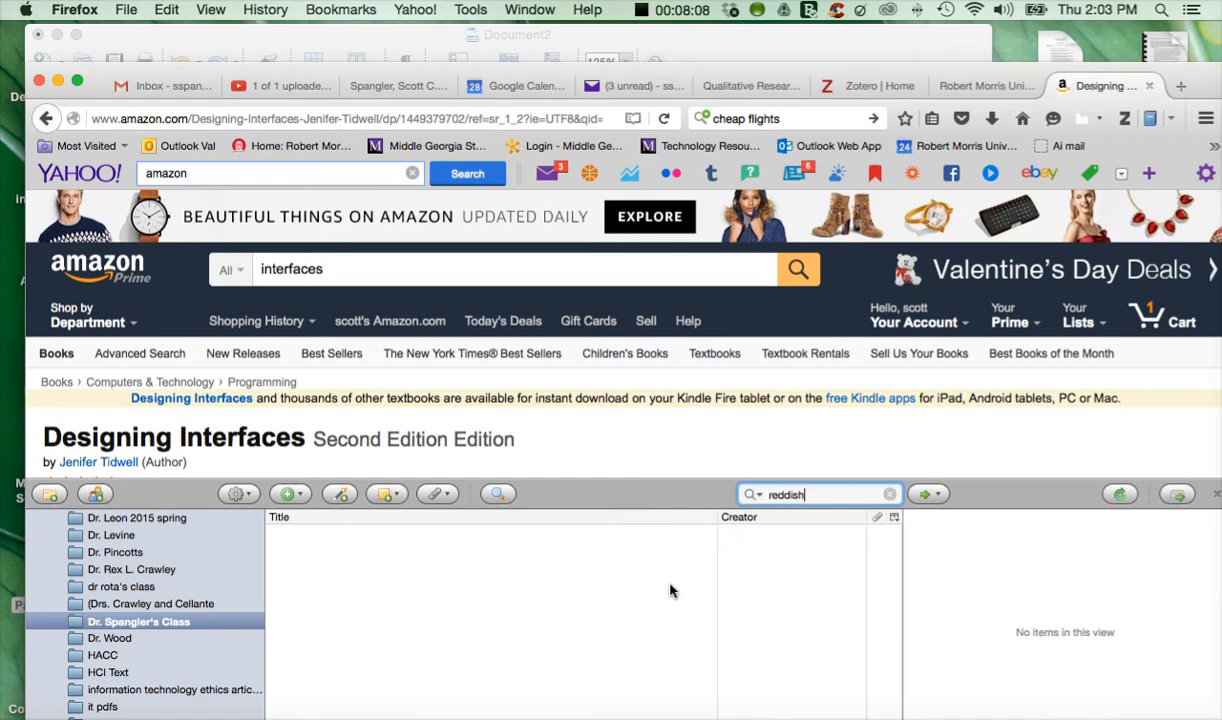
Step: Search the whole My Library collection by the first author's surname for User and Task Analysis for Interface Design
scroll(155, 601, "up", 5)
left_click(97, 514)
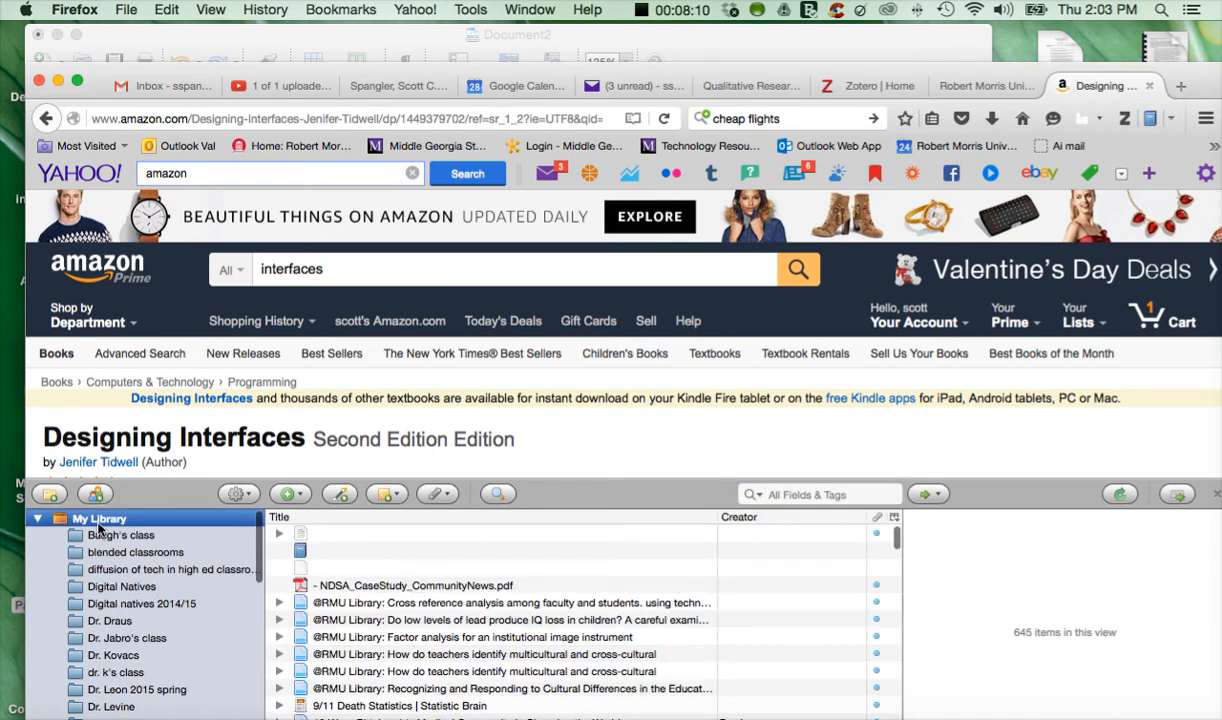
scroll(450, 570, "down", 3)
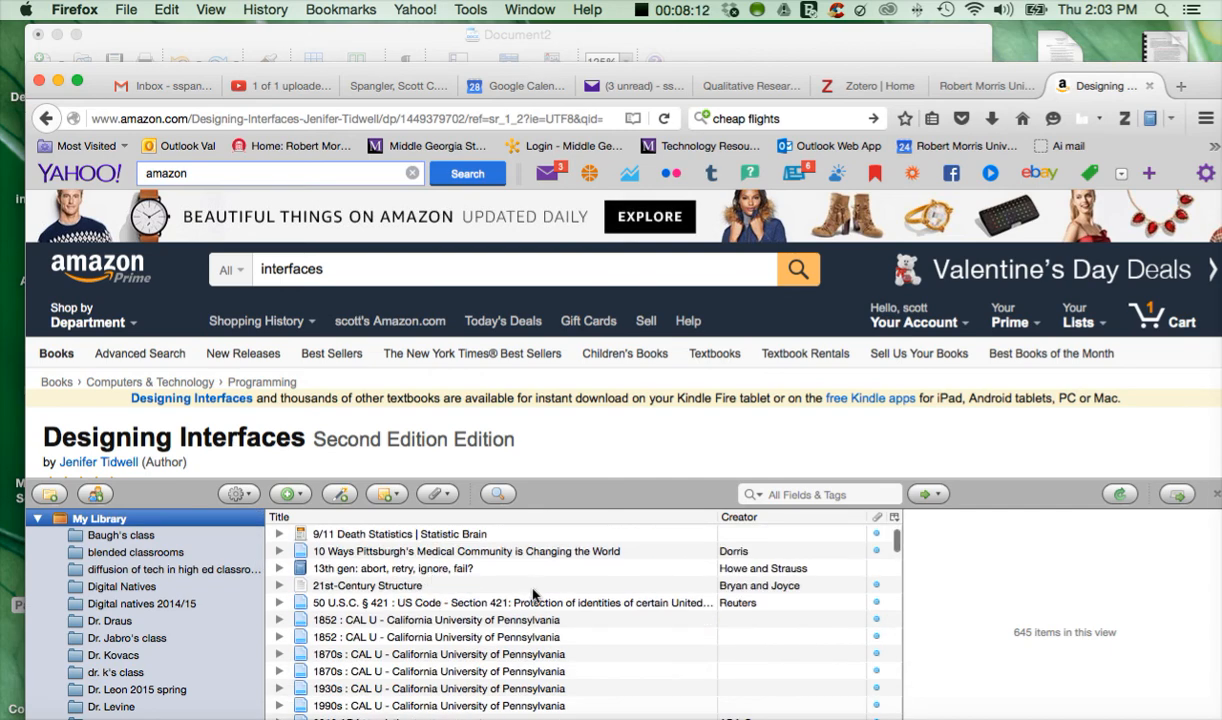
scroll(560, 596, "down", 3)
scroll(592, 596, "down", 10)
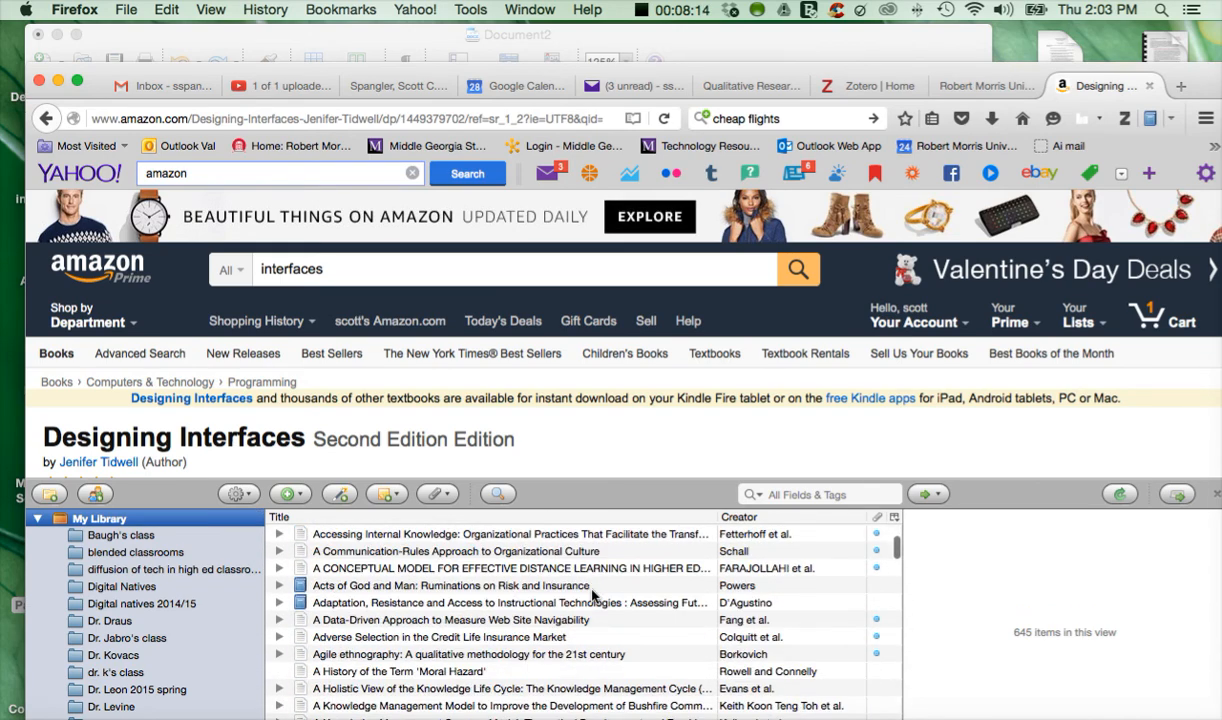
left_click(790, 494)
type("hacos")
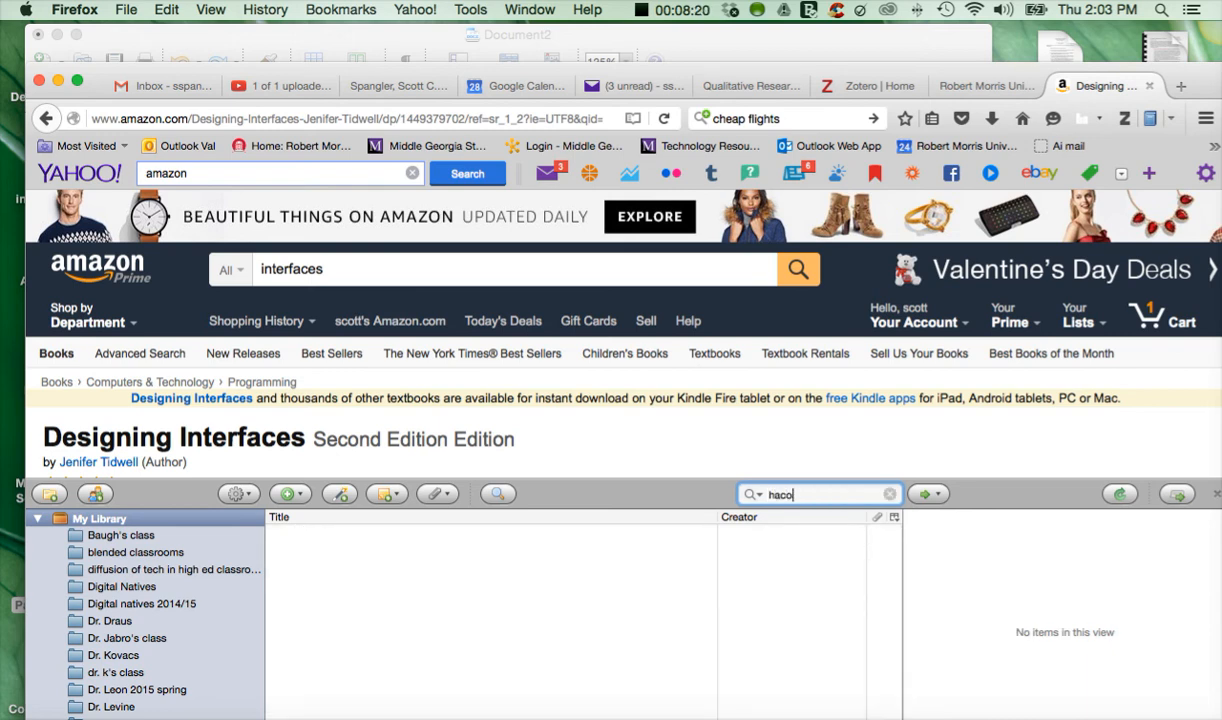
key("BackSpace")
key("BackSpace")
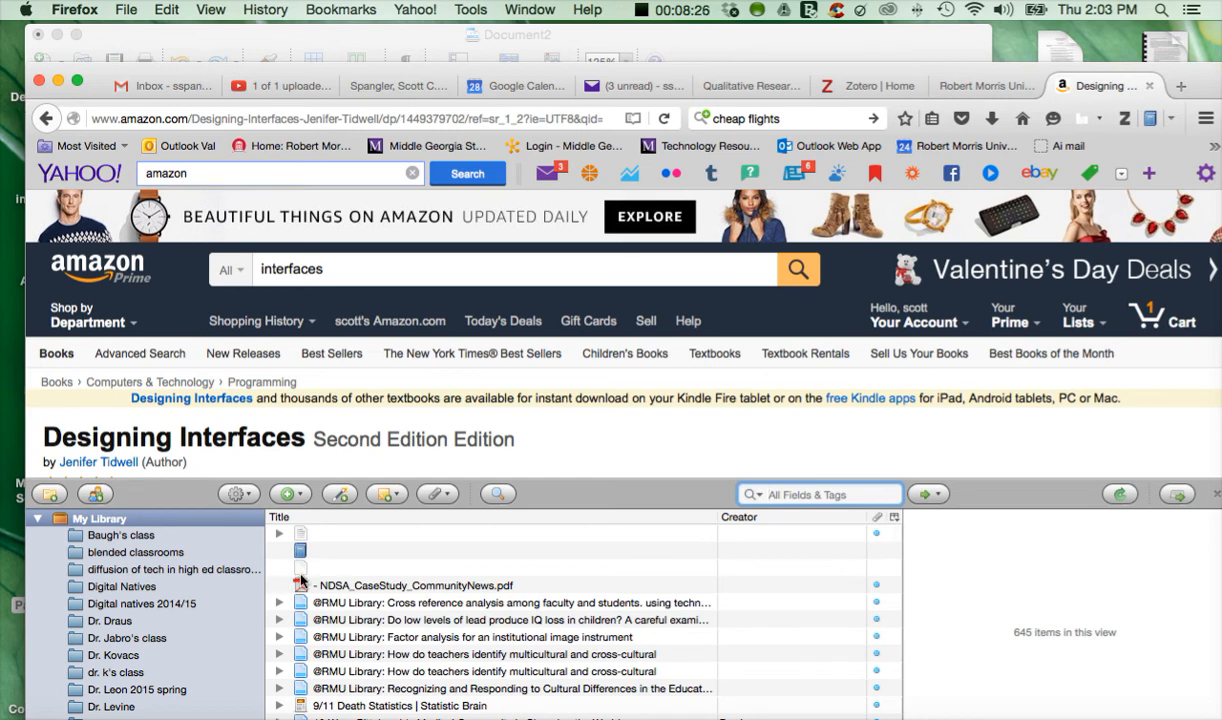
type("H")
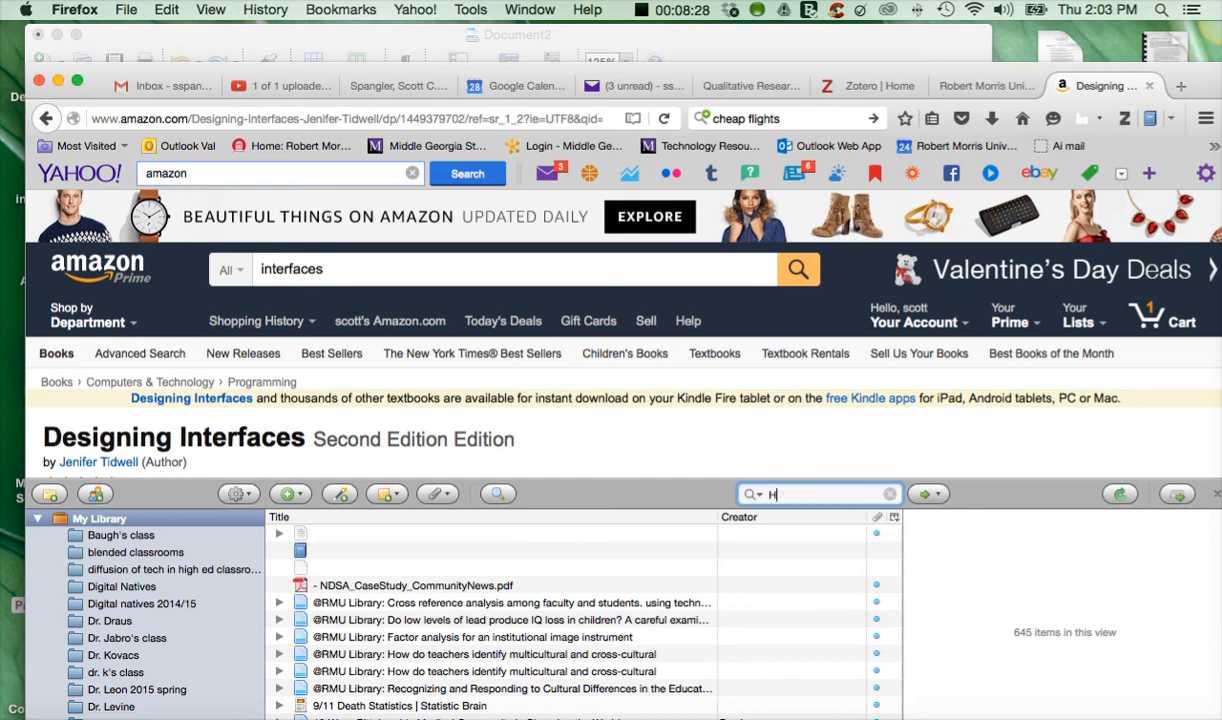
type("ackos")
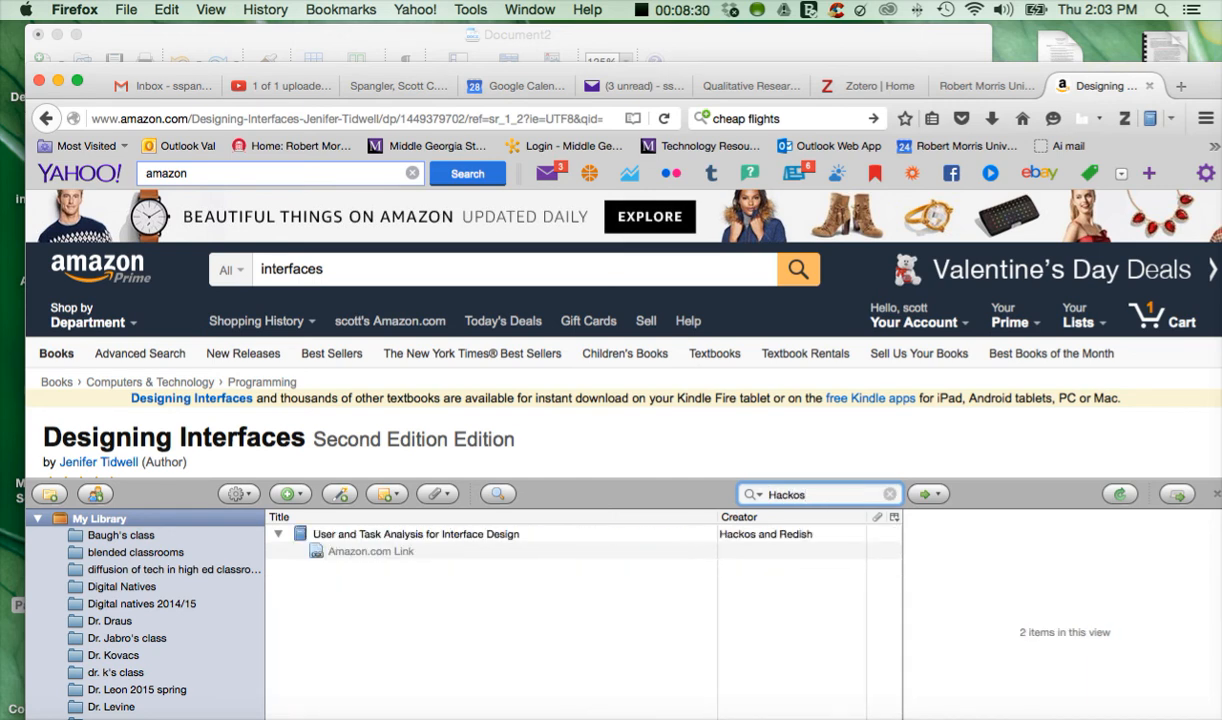
Step: Open the User and Task Analysis for Interface Design record, check its details, and add a new note to it
left_click(740, 534)
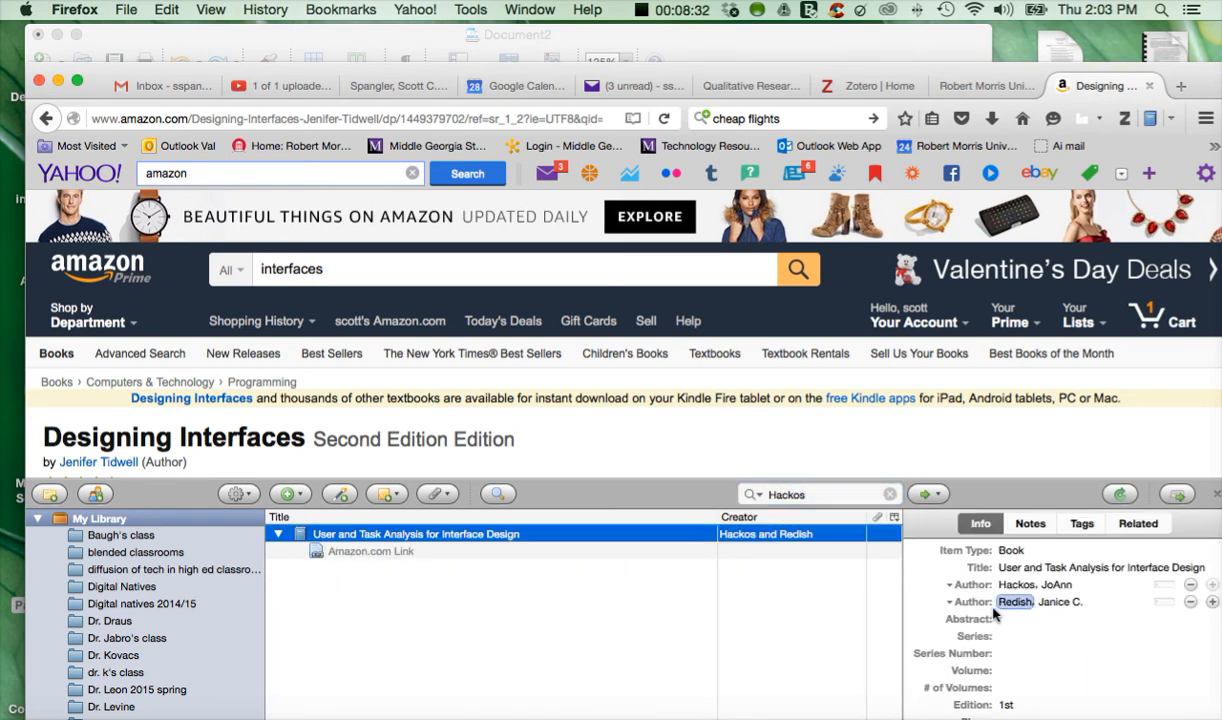
scroll(1078, 610, "down", 3)
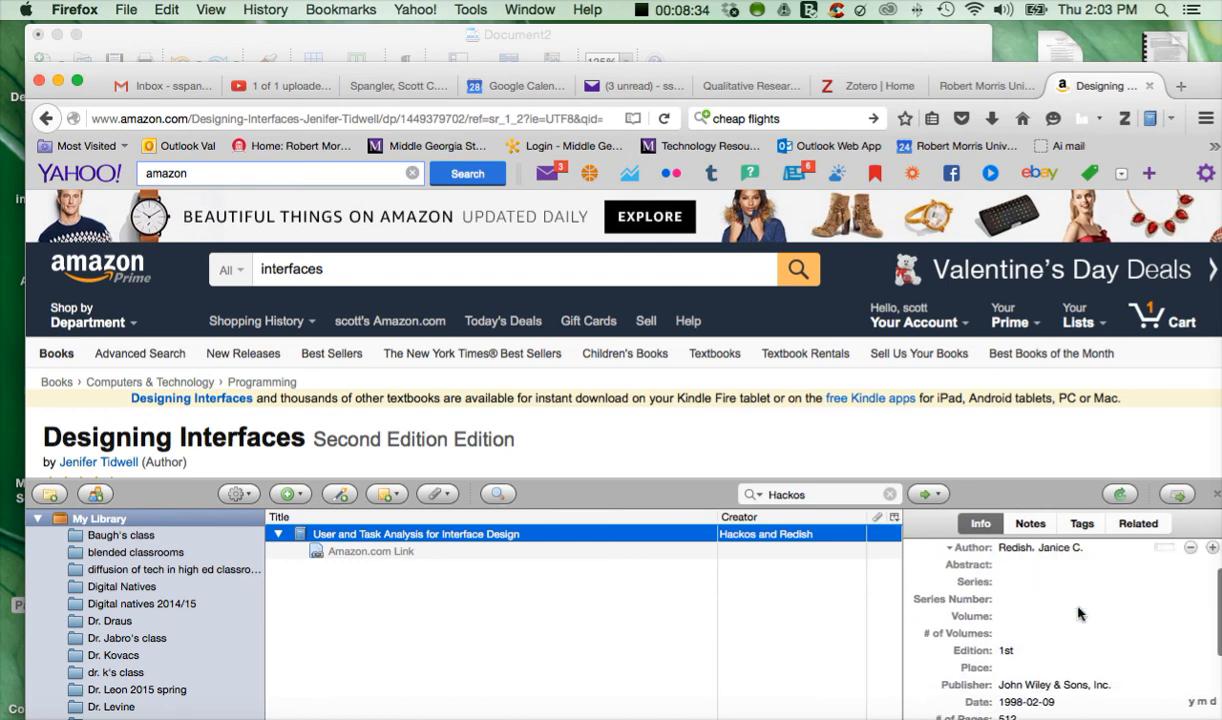
scroll(1078, 612, "up", 5)
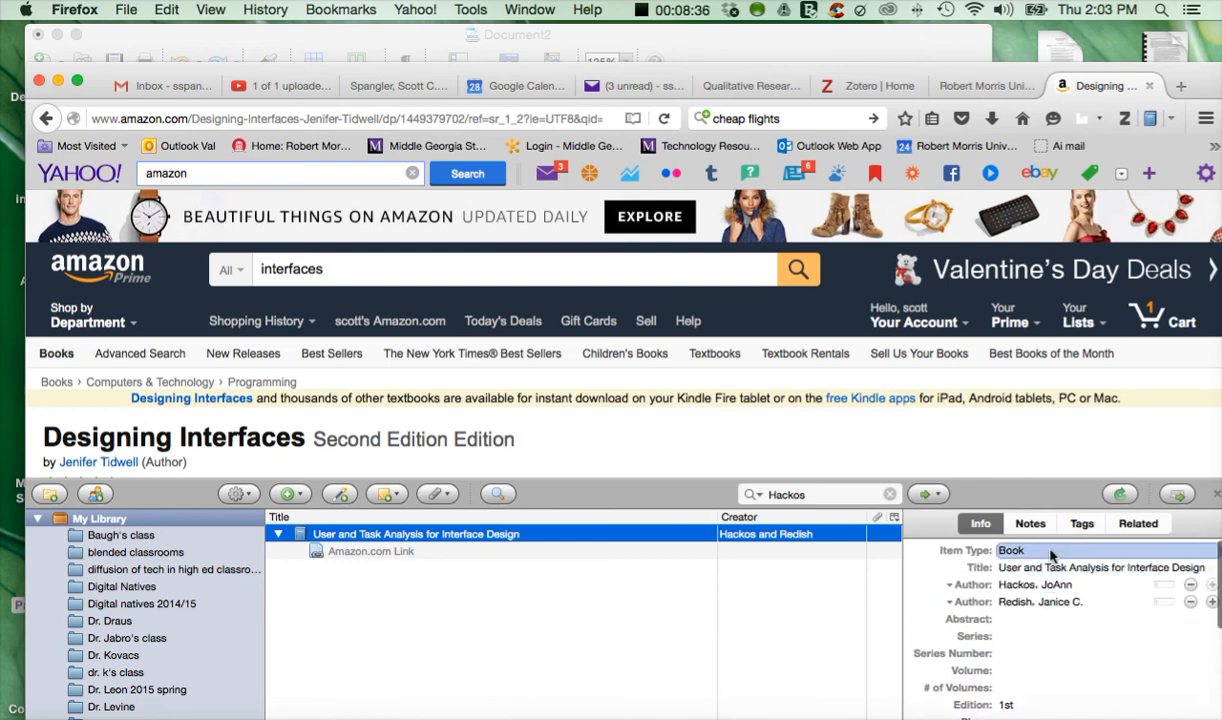
left_click(1029, 531)
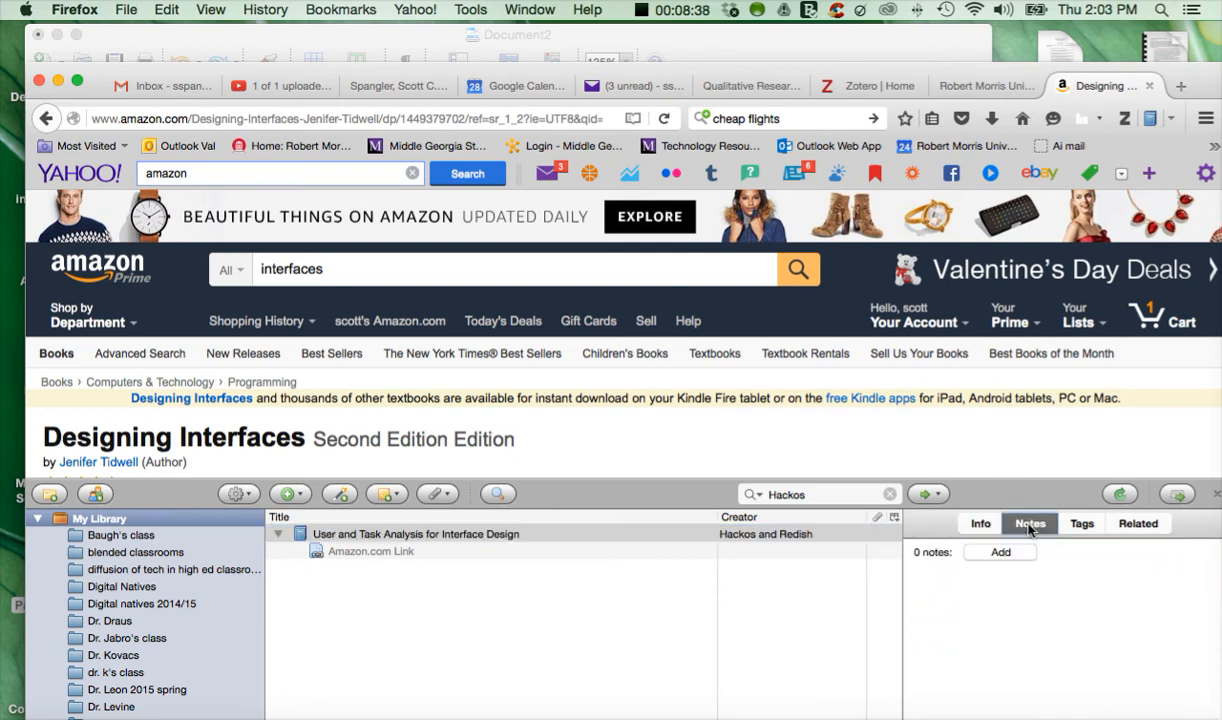
left_click(1001, 552)
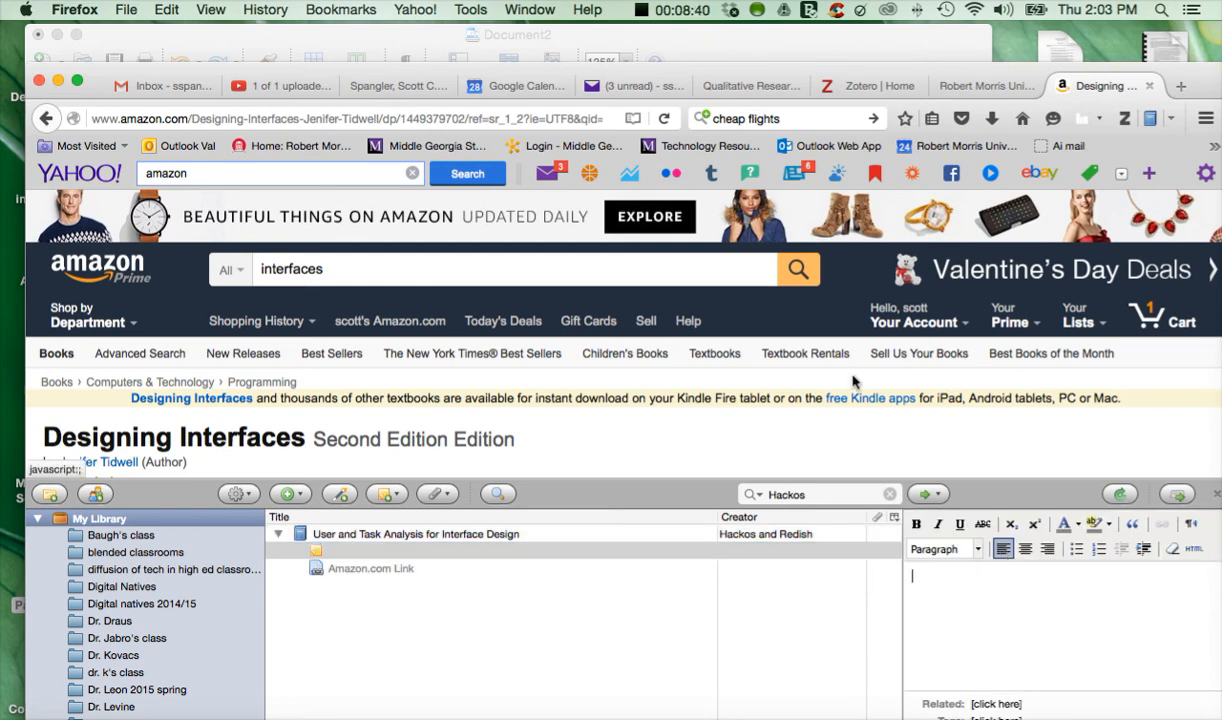
Step: Copy the 1998 interface quotation sentence with its page citation from the Word document into the new note
left_click(634, 48)
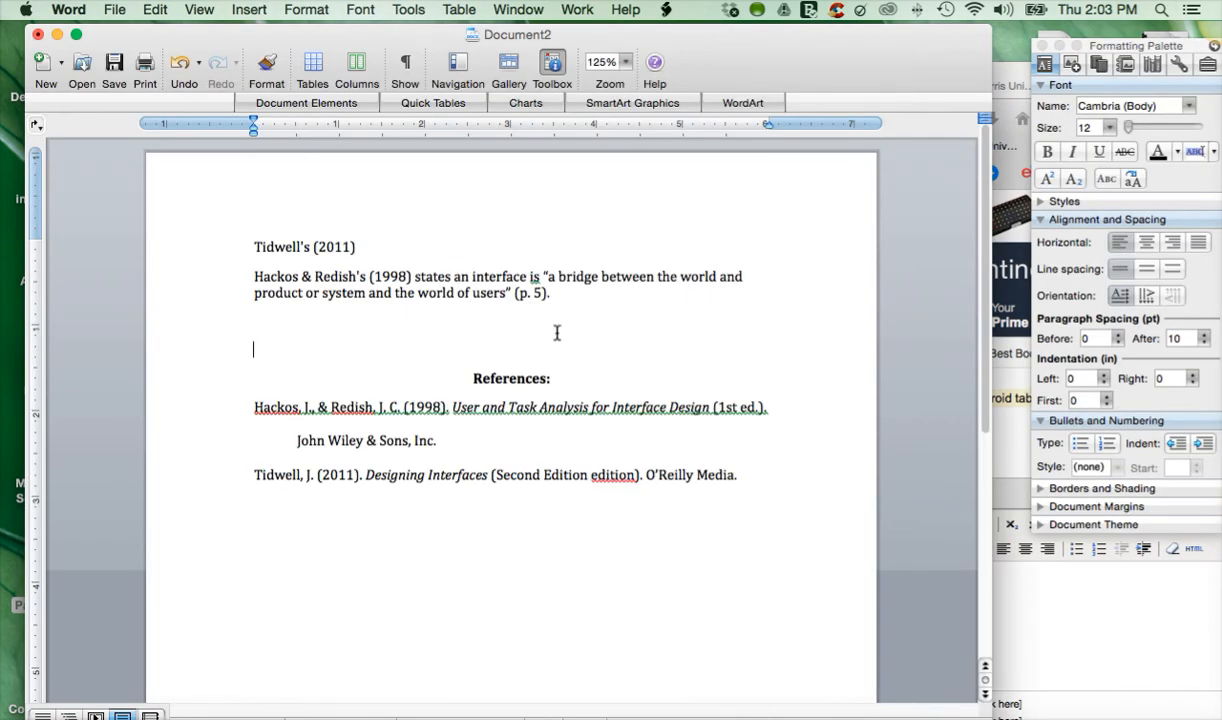
left_click_drag(546, 302, 196, 273)
key("super+c")
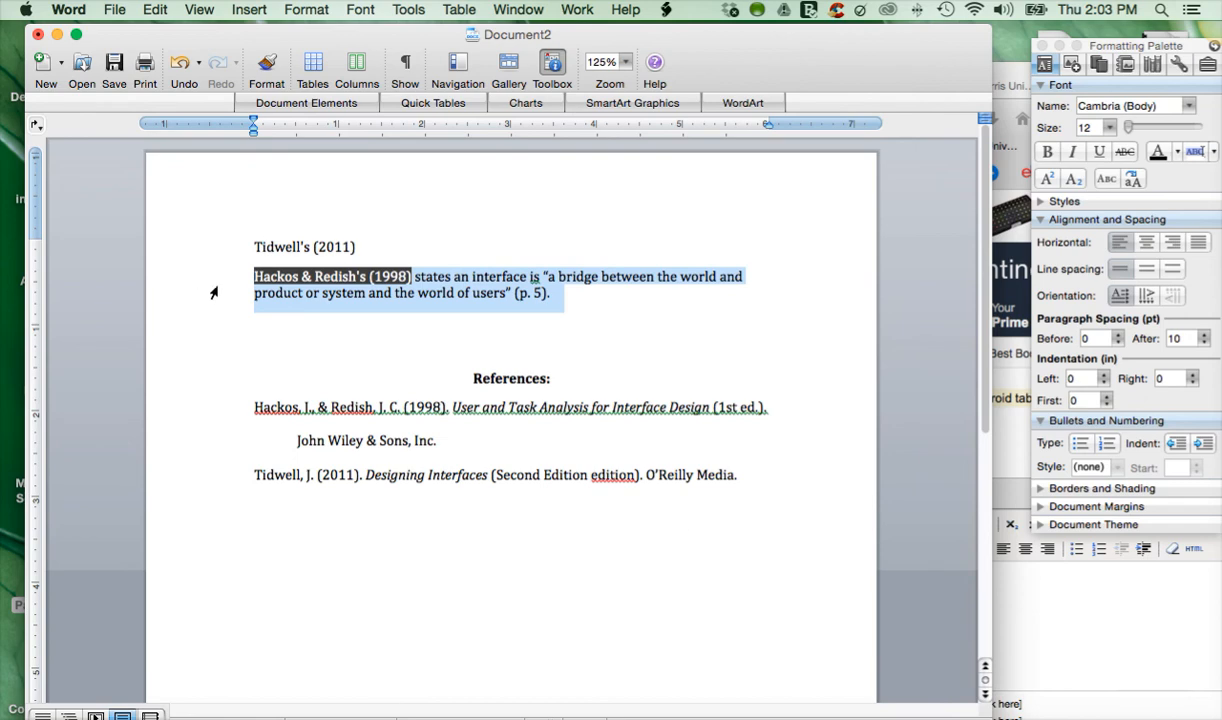
left_click(1045, 602)
key("super+v")
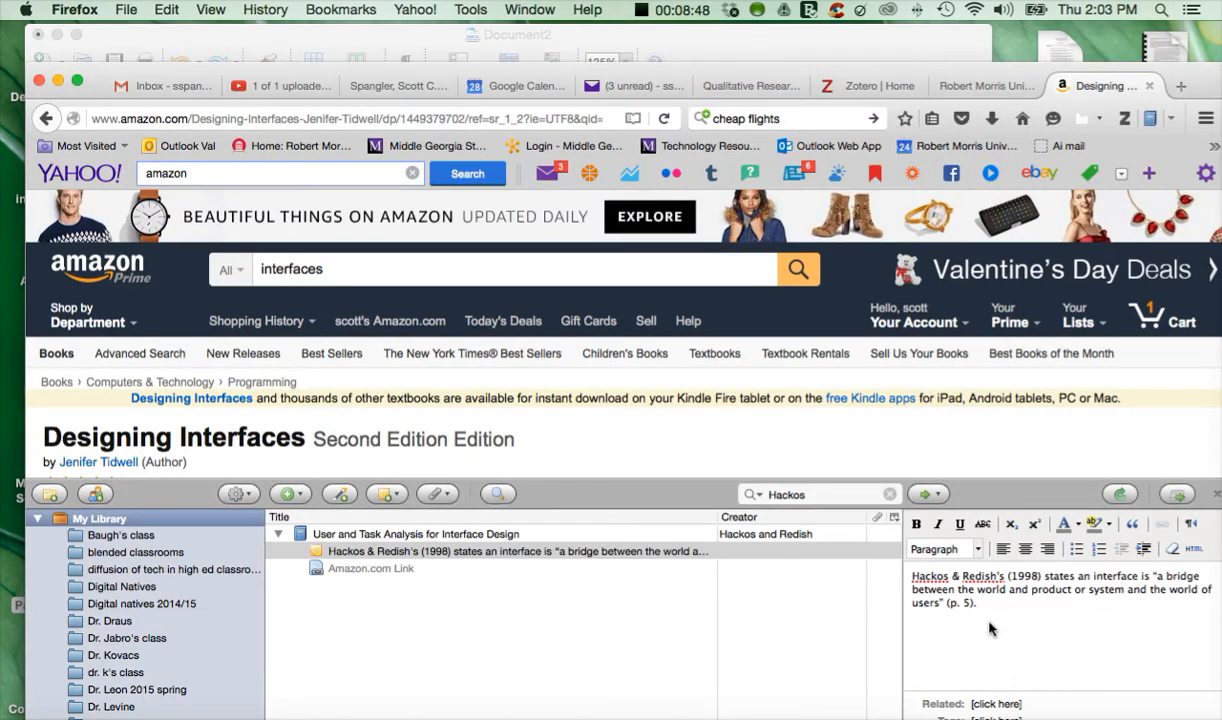
Step: Add the heading line “Interface:” above the quotation in the note
left_click(336, 551)
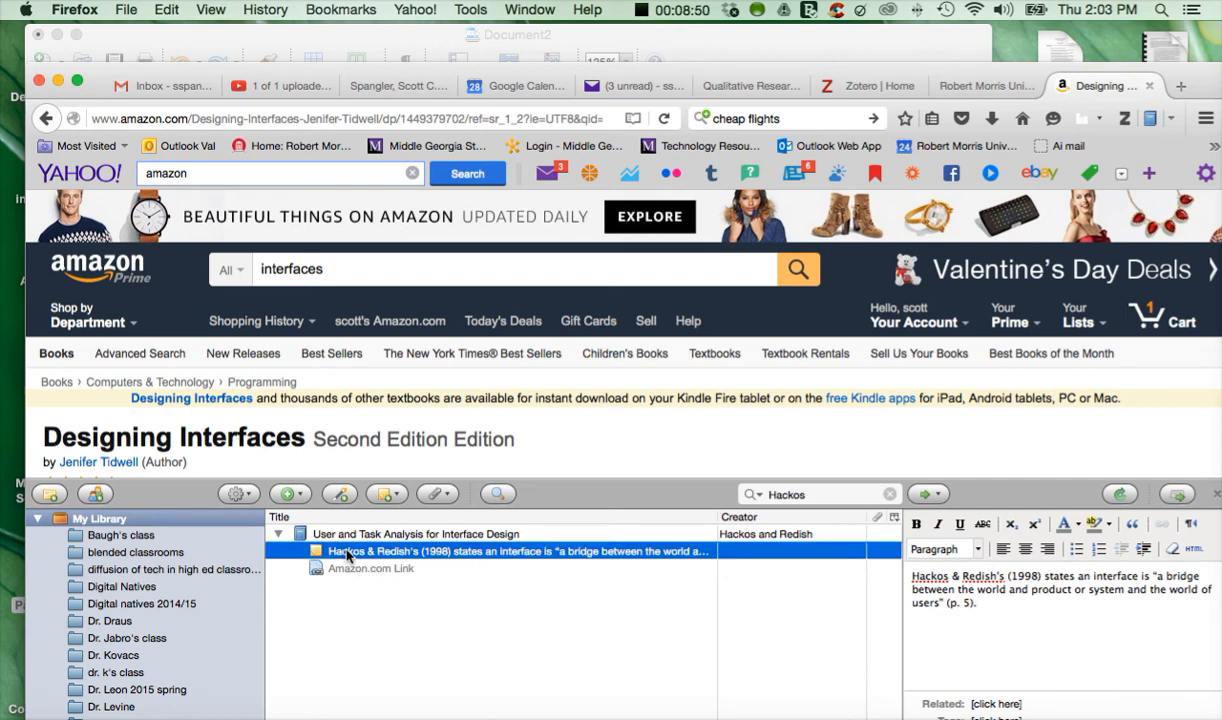
left_click(913, 578)
key("Return")
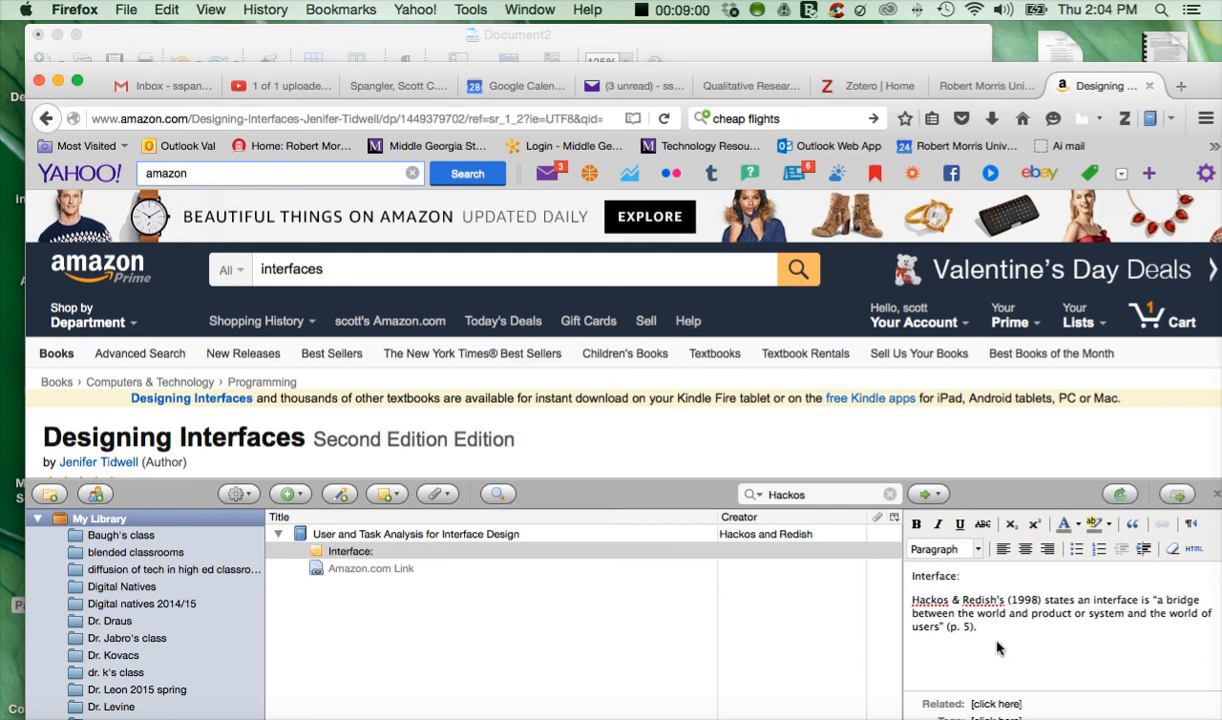
left_click(351, 559)
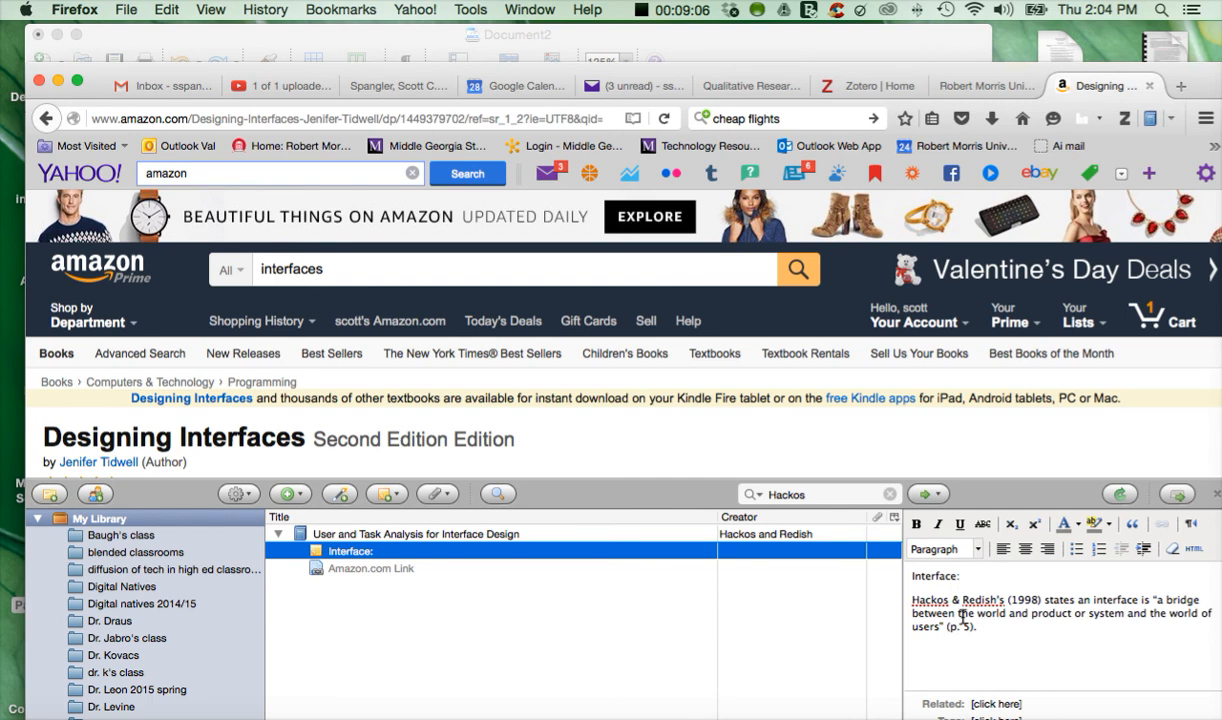
Step: Switch to Word and review the quotation paragraph and the reference list in the document
left_click(710, 47)
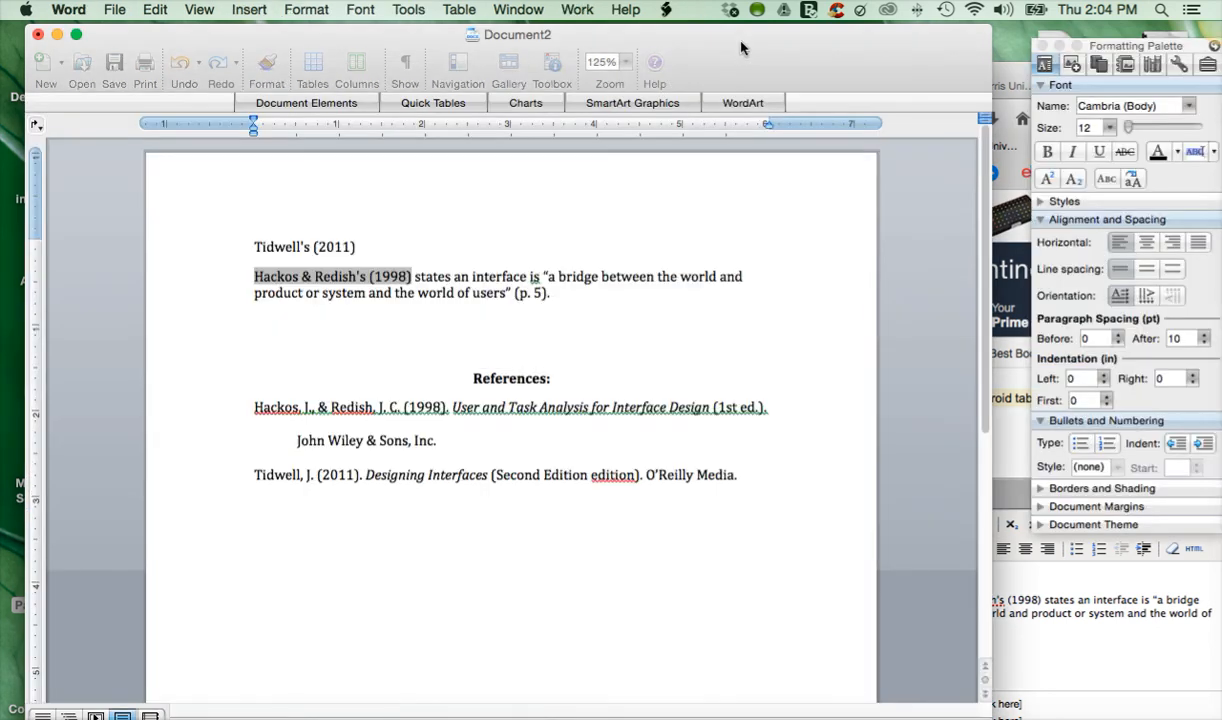
triple_click(563, 310)
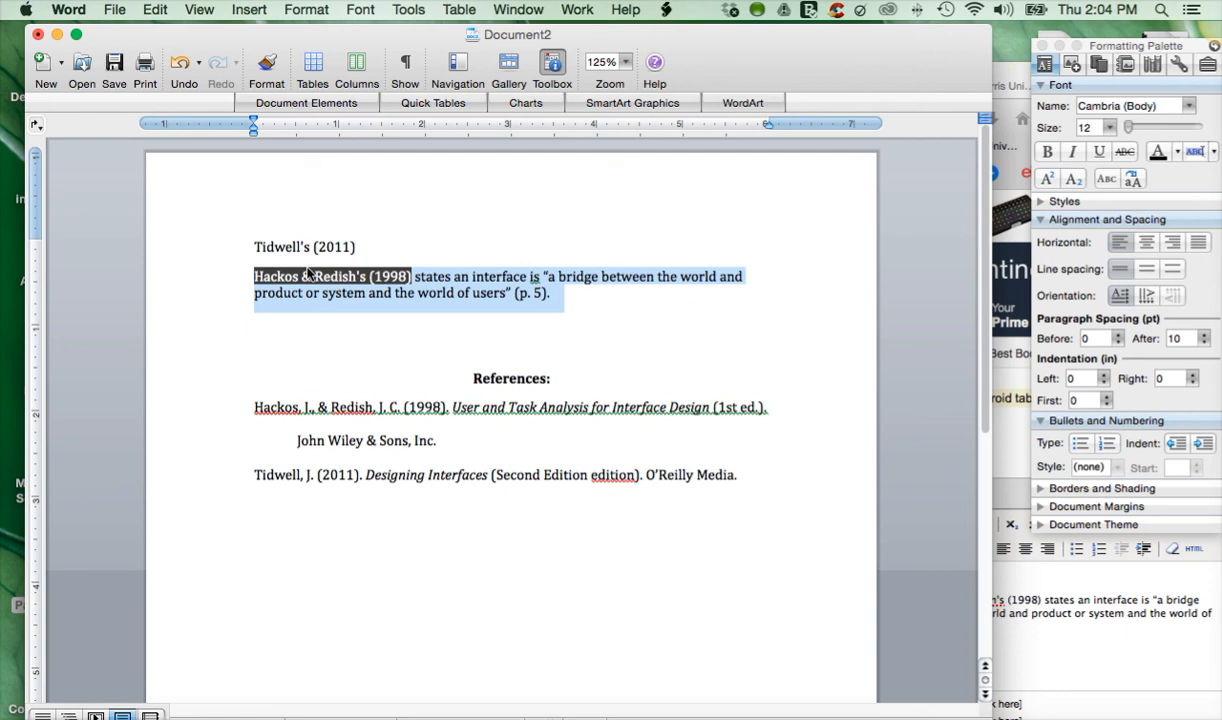
left_click(476, 310)
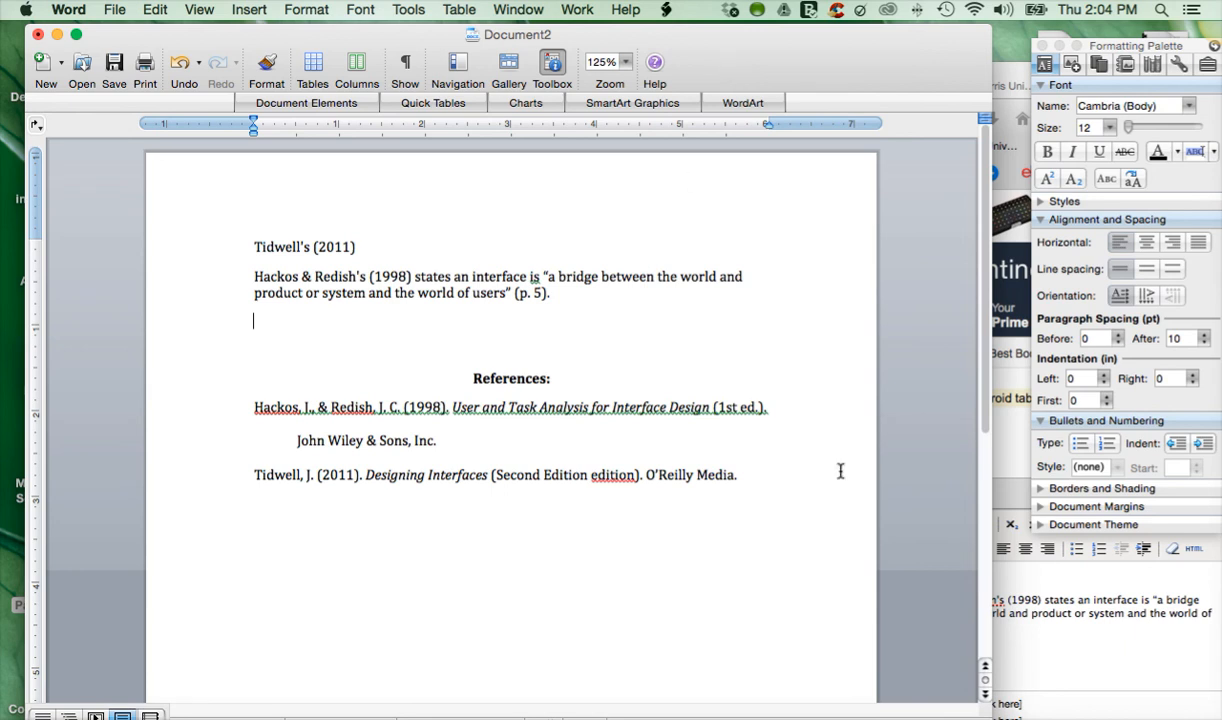
scroll(829, 568, "down", 3)
scroll(829, 568, "up", 3)
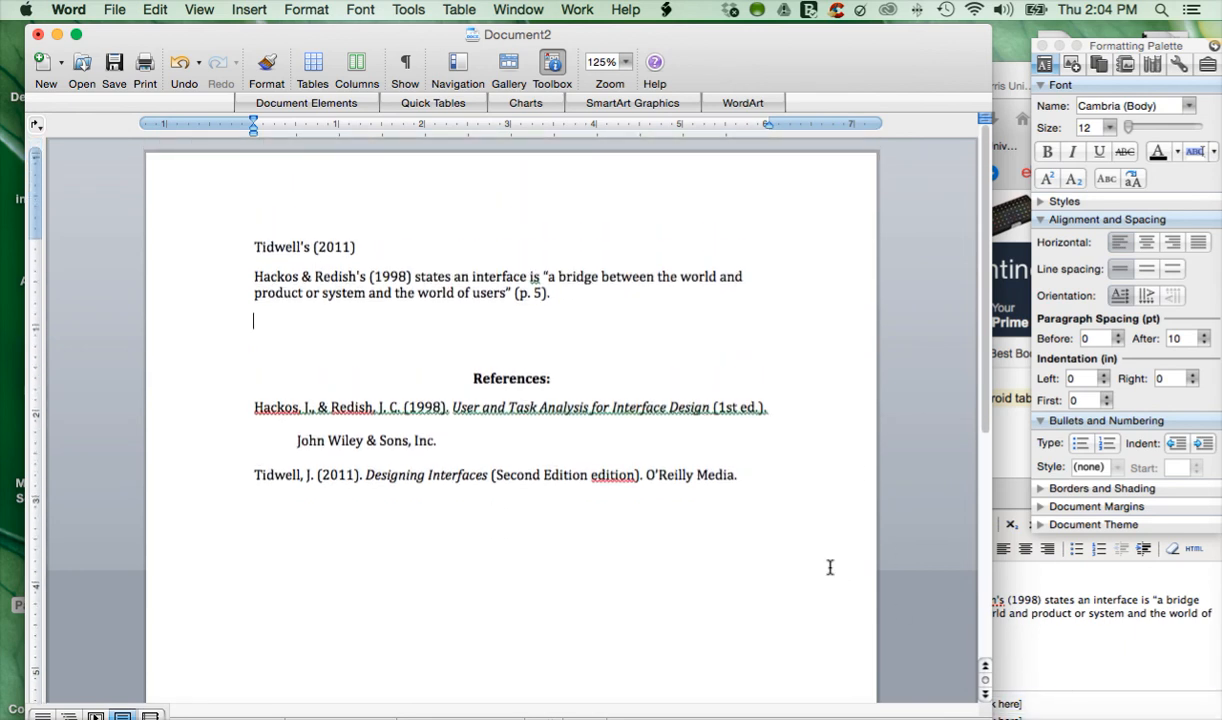